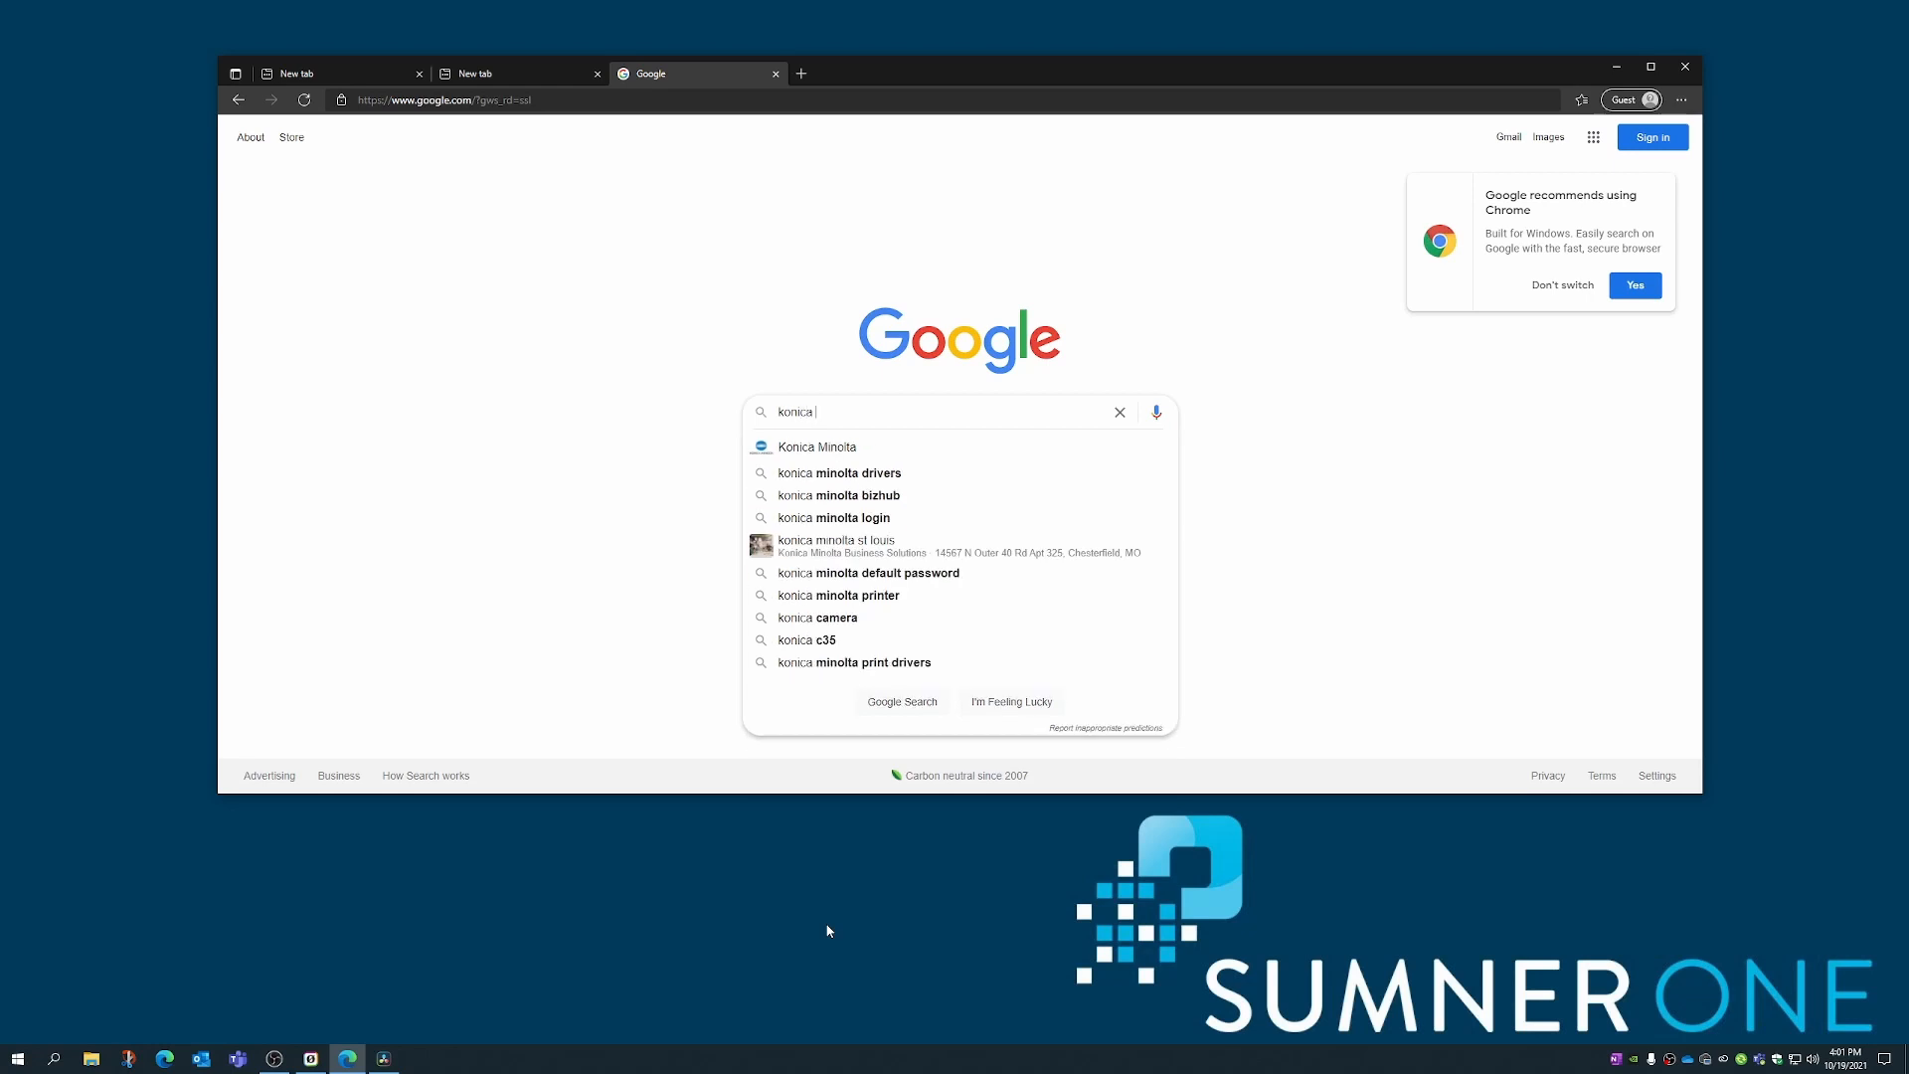
Step: Search Google for "konica usa" and open the Drivers page from Konica Minolta's Support & Downloads site
text(usa)
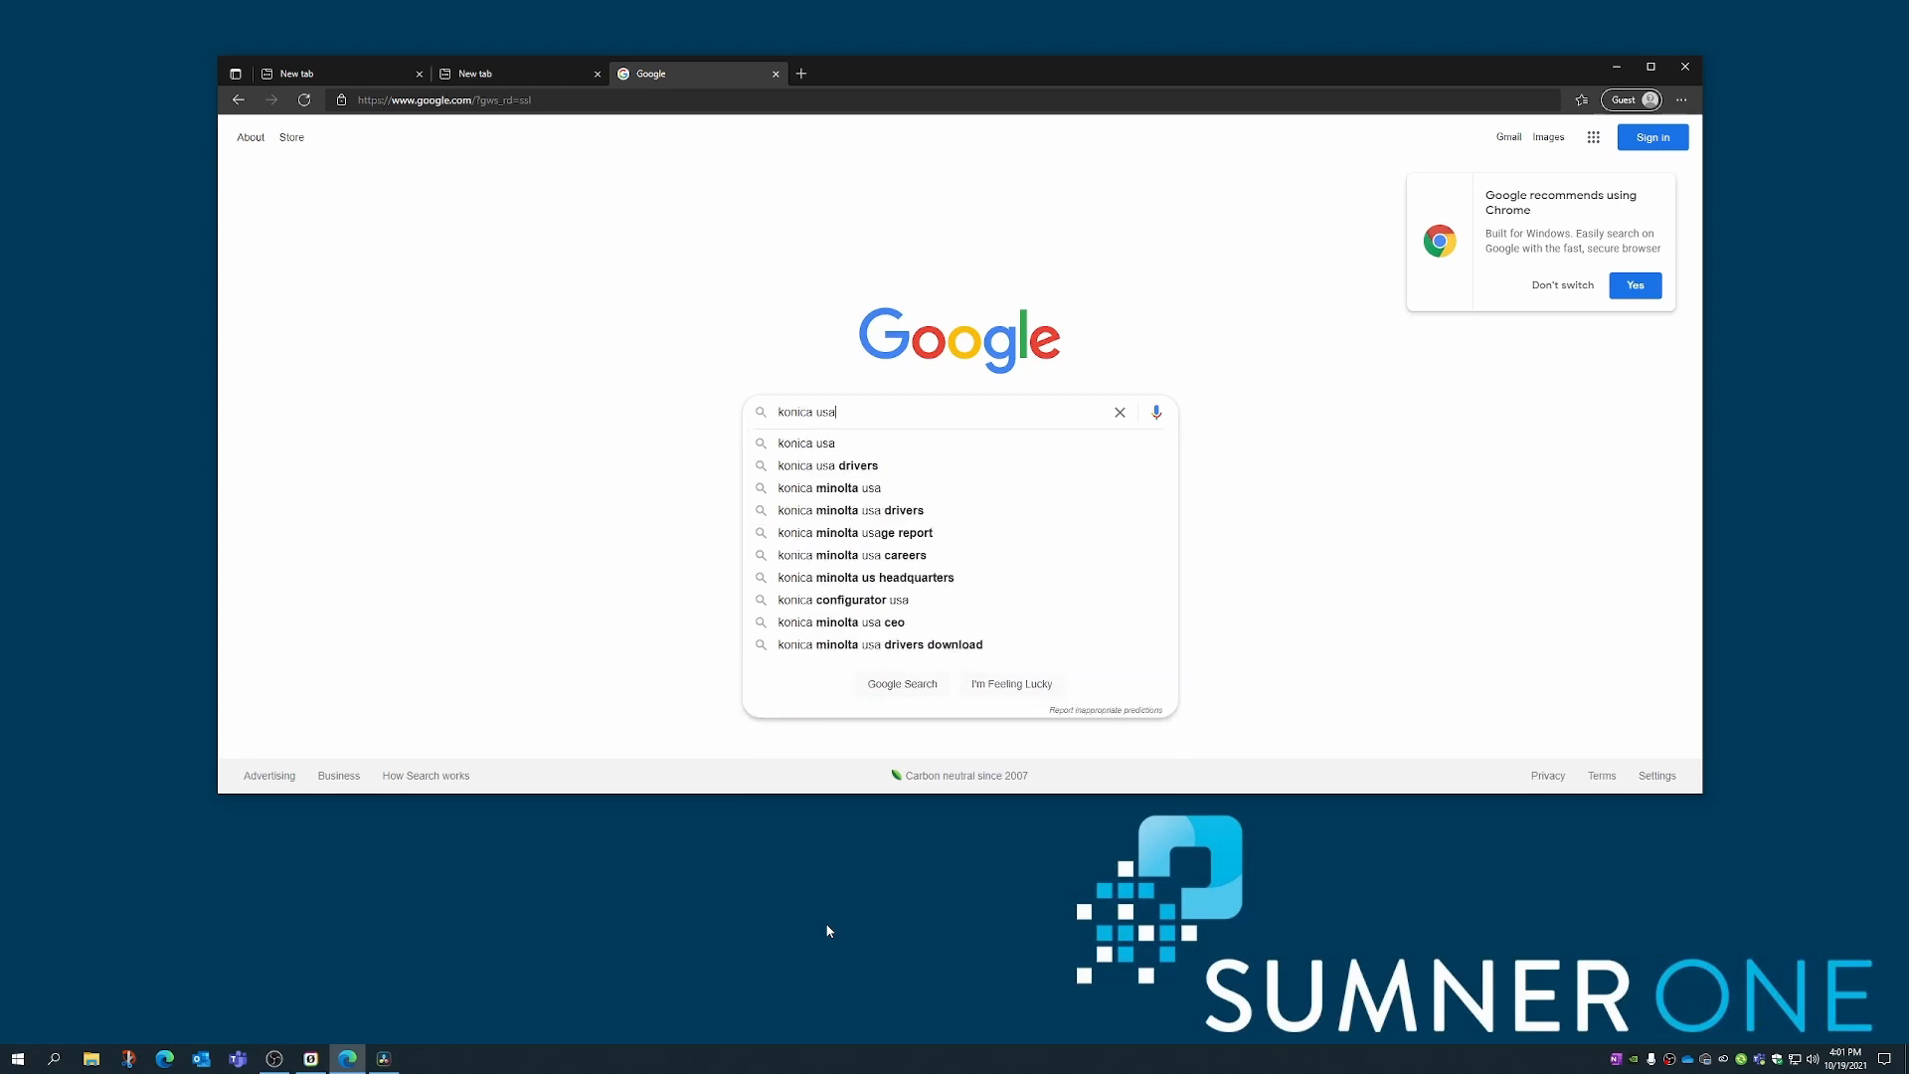
key(Return)
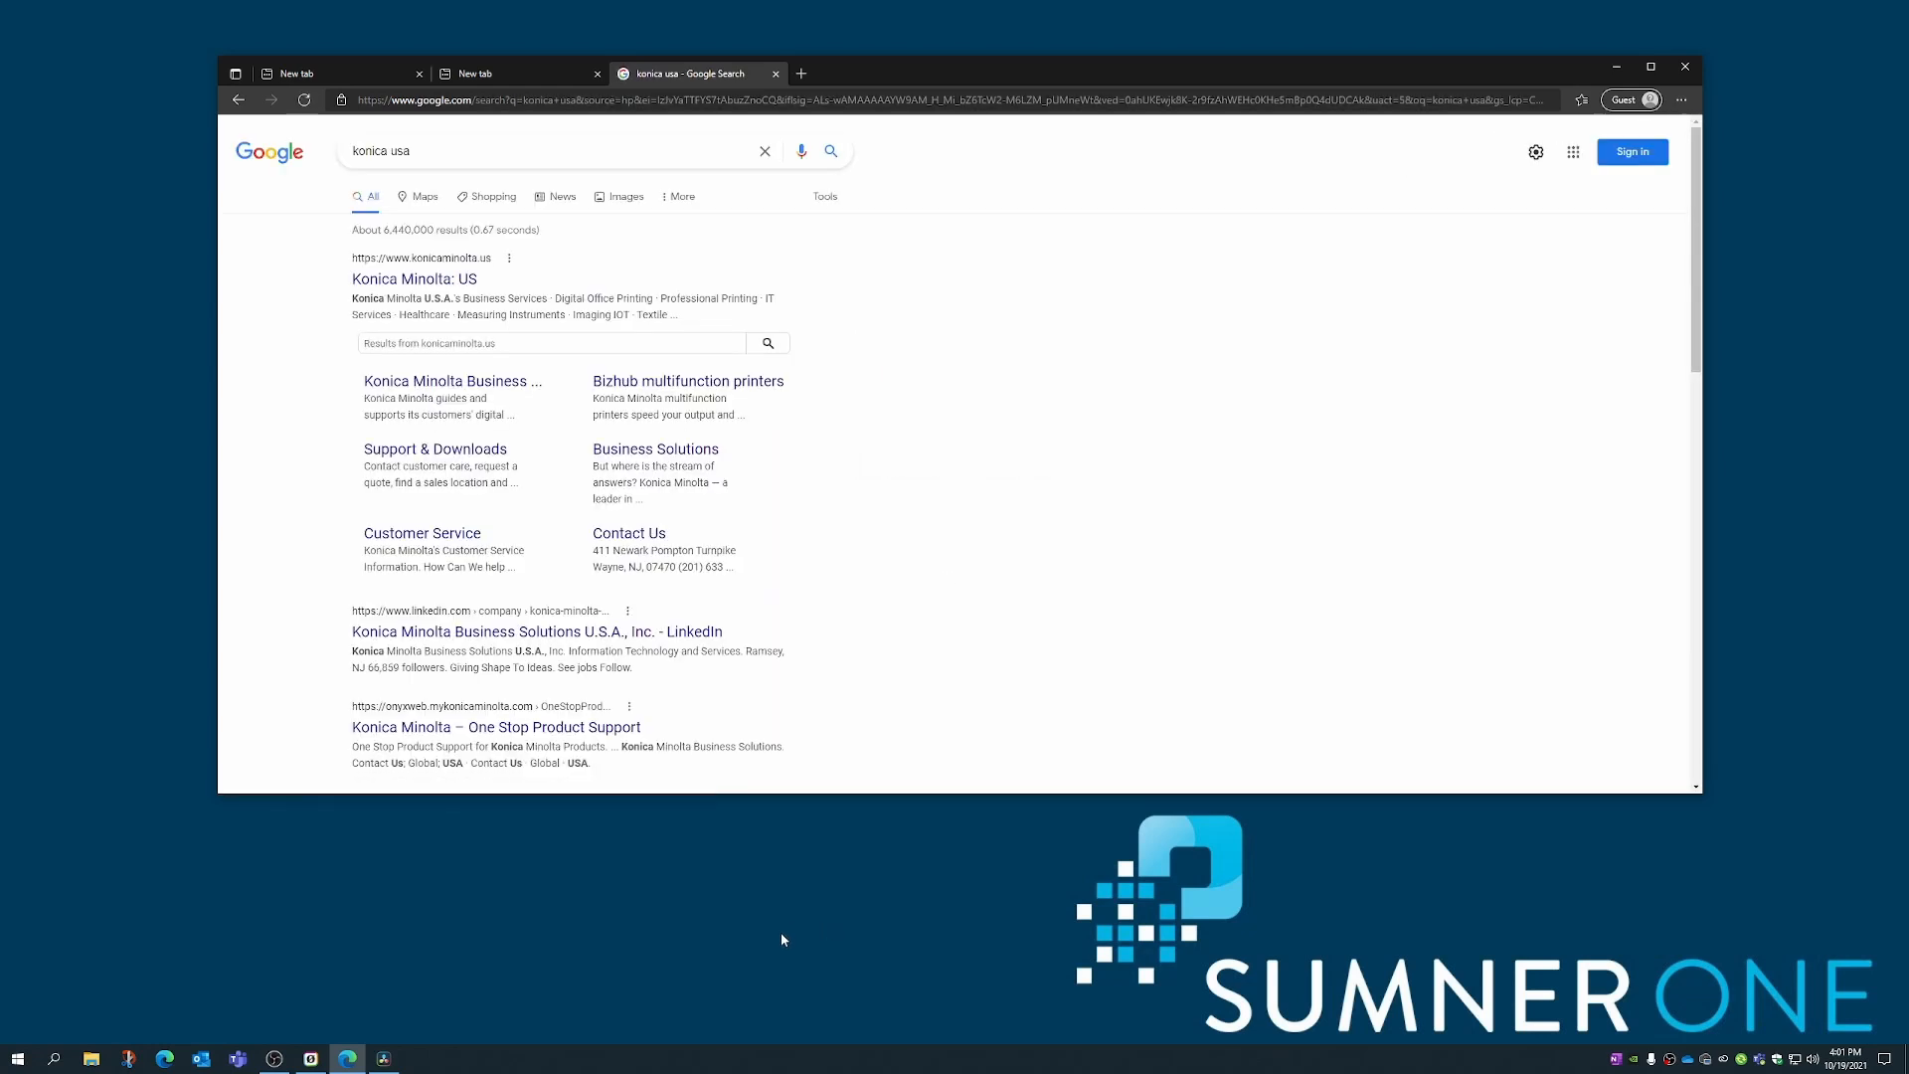
click(446, 450)
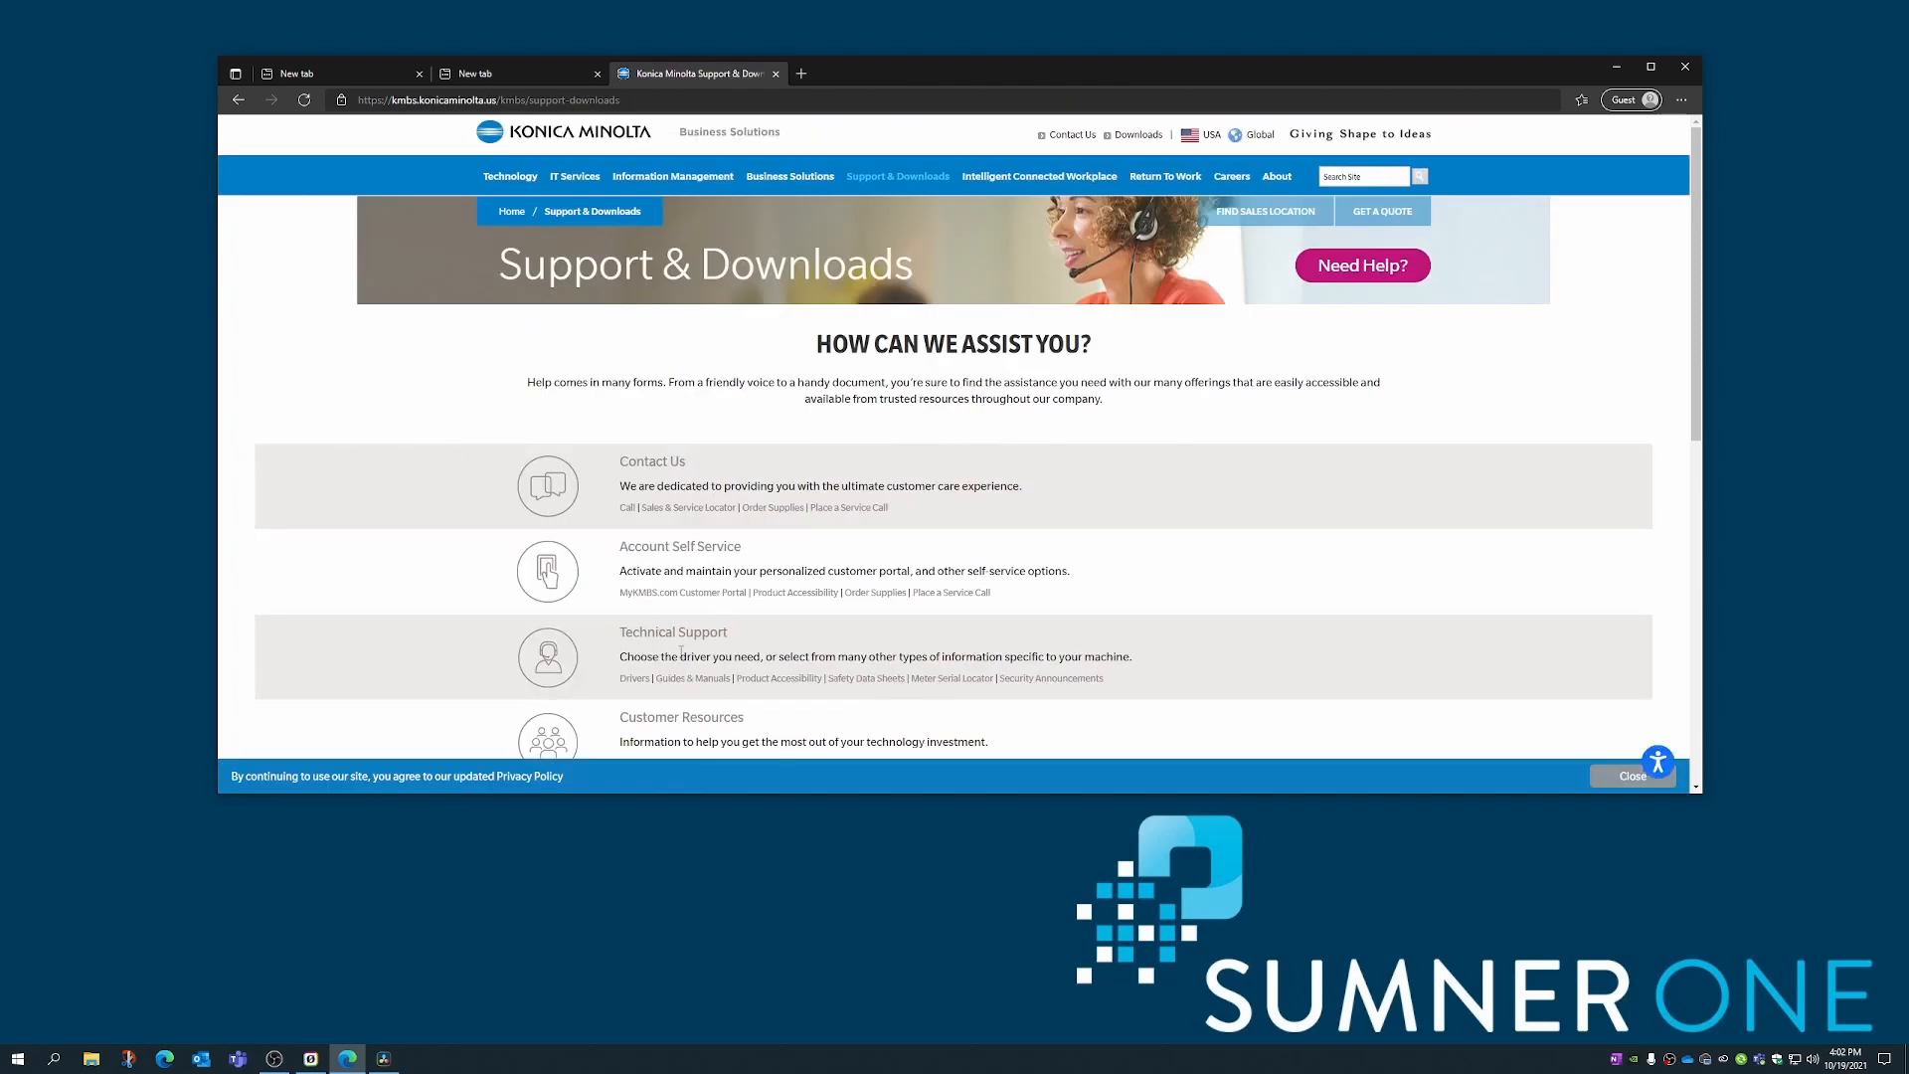
click(636, 682)
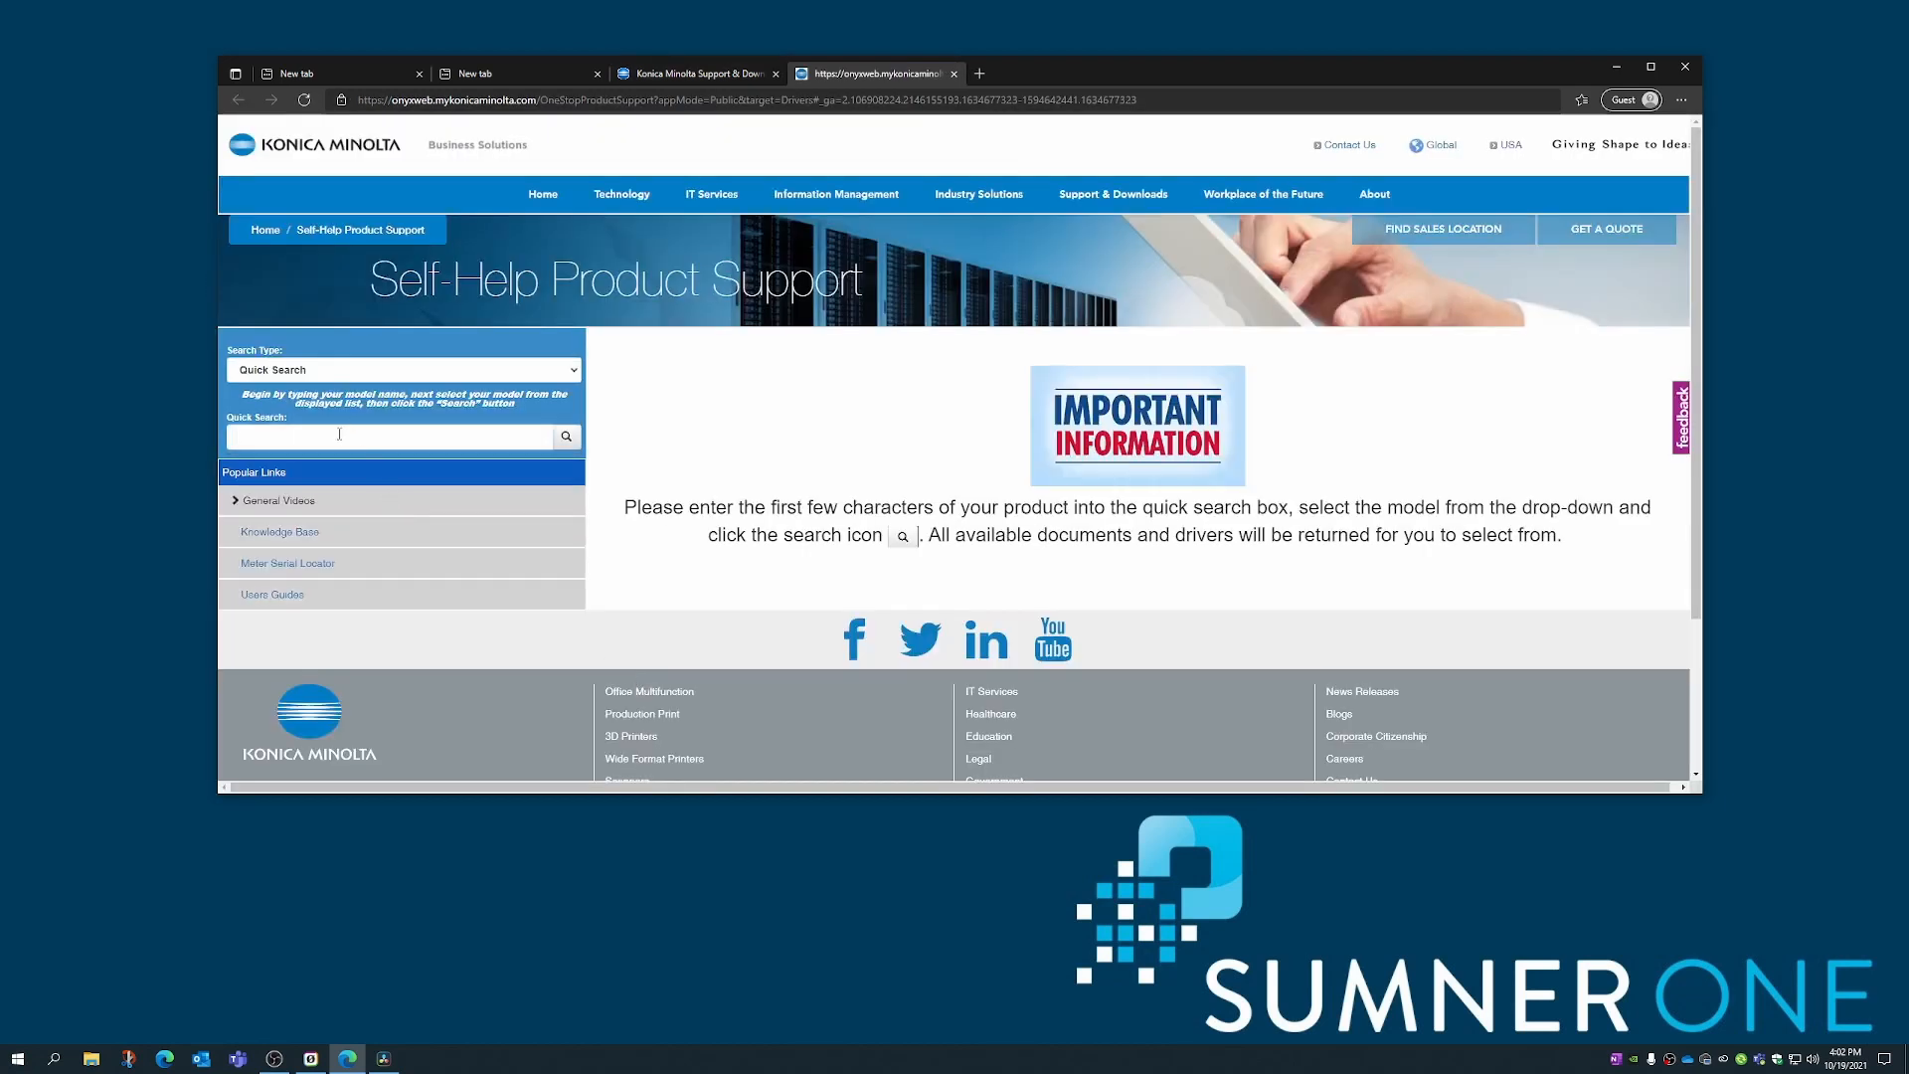
Step: Find the bizhub C454 through the product quick search and show its Drivers category
text(454)
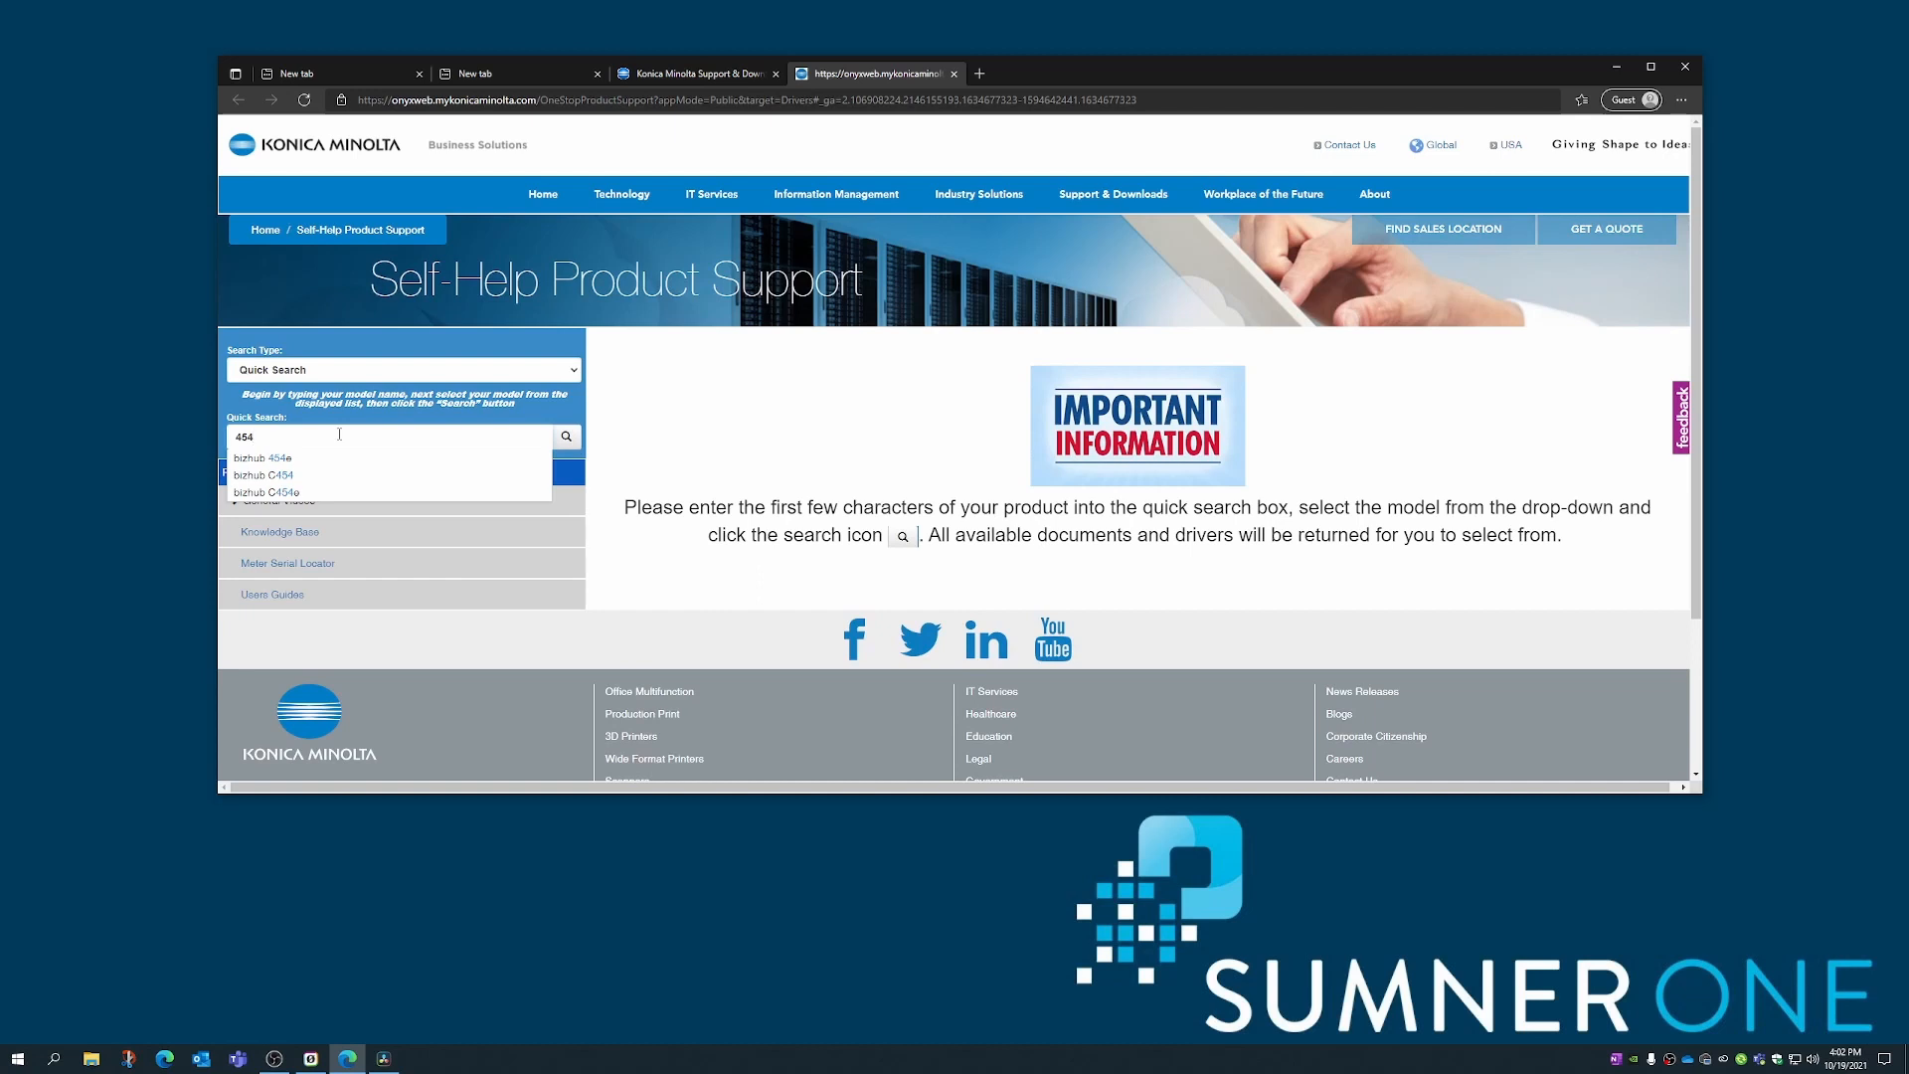
click(298, 476)
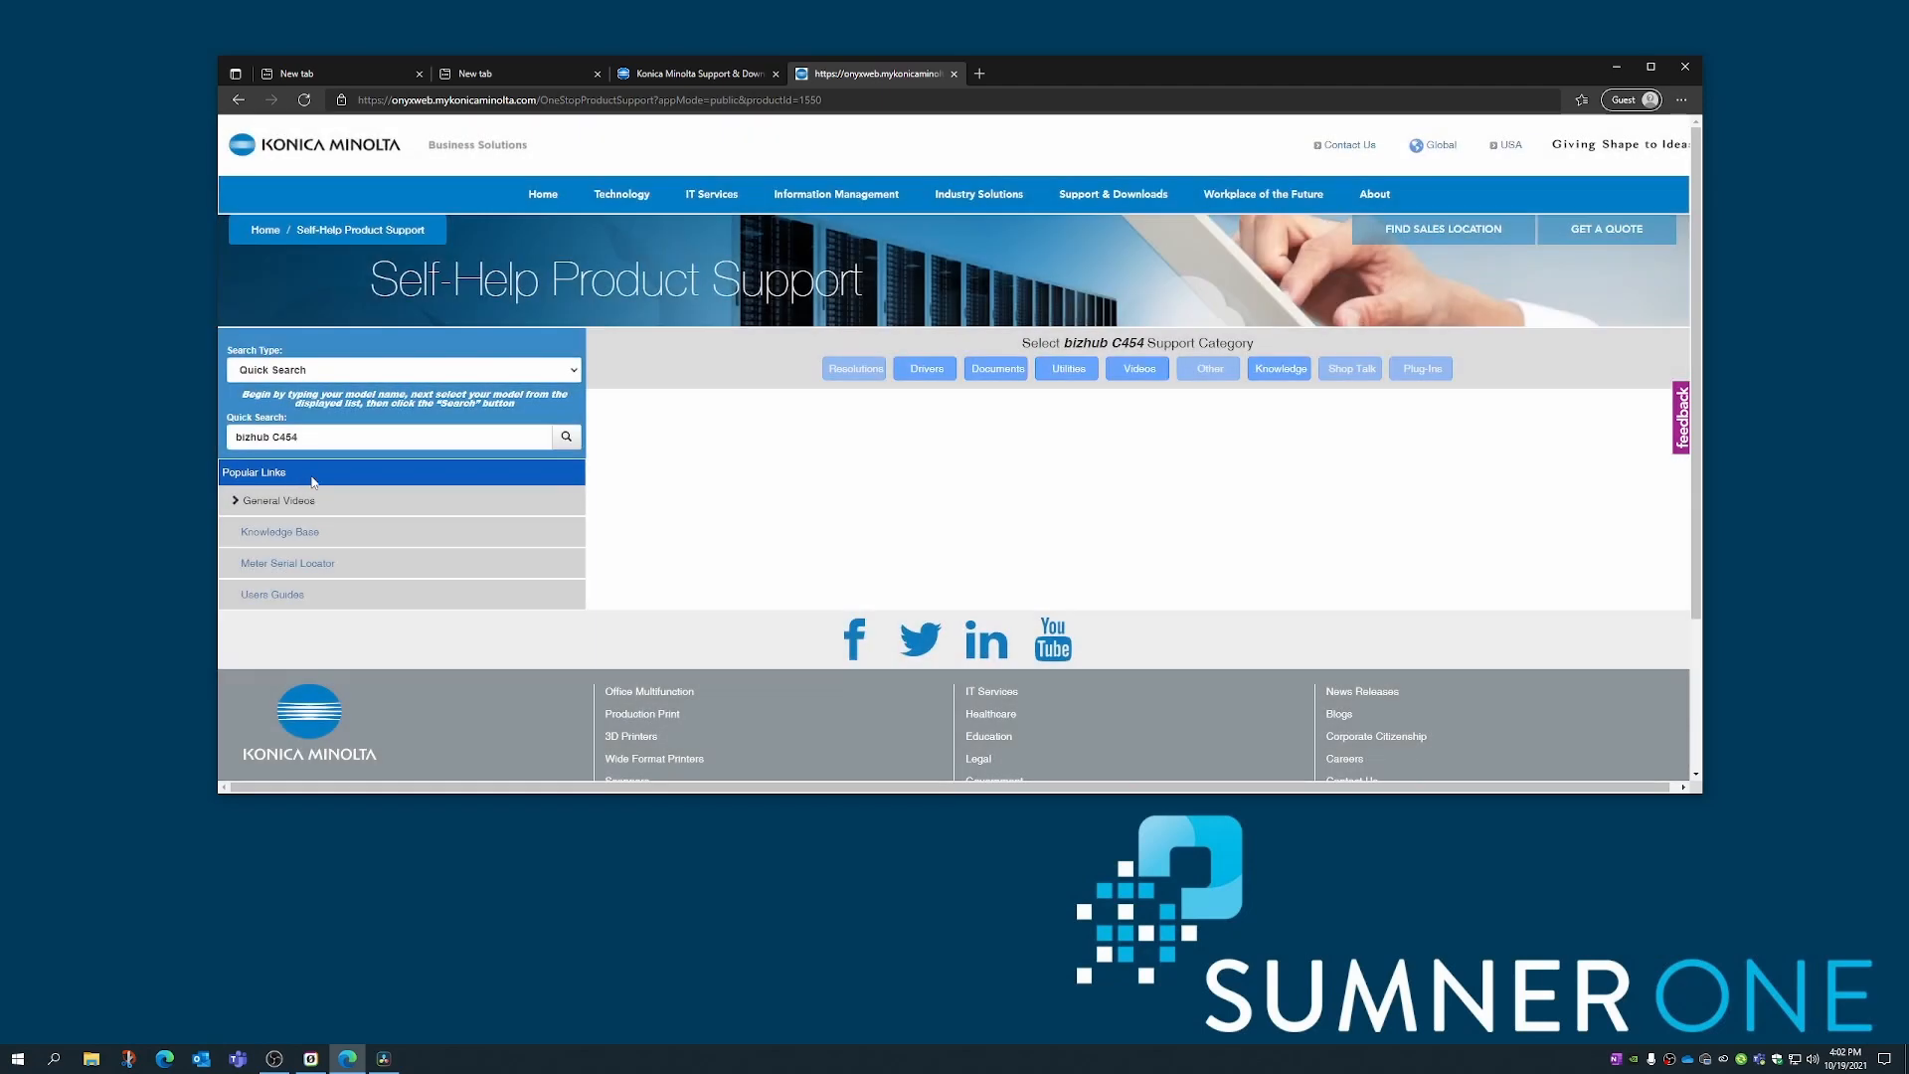
click(926, 371)
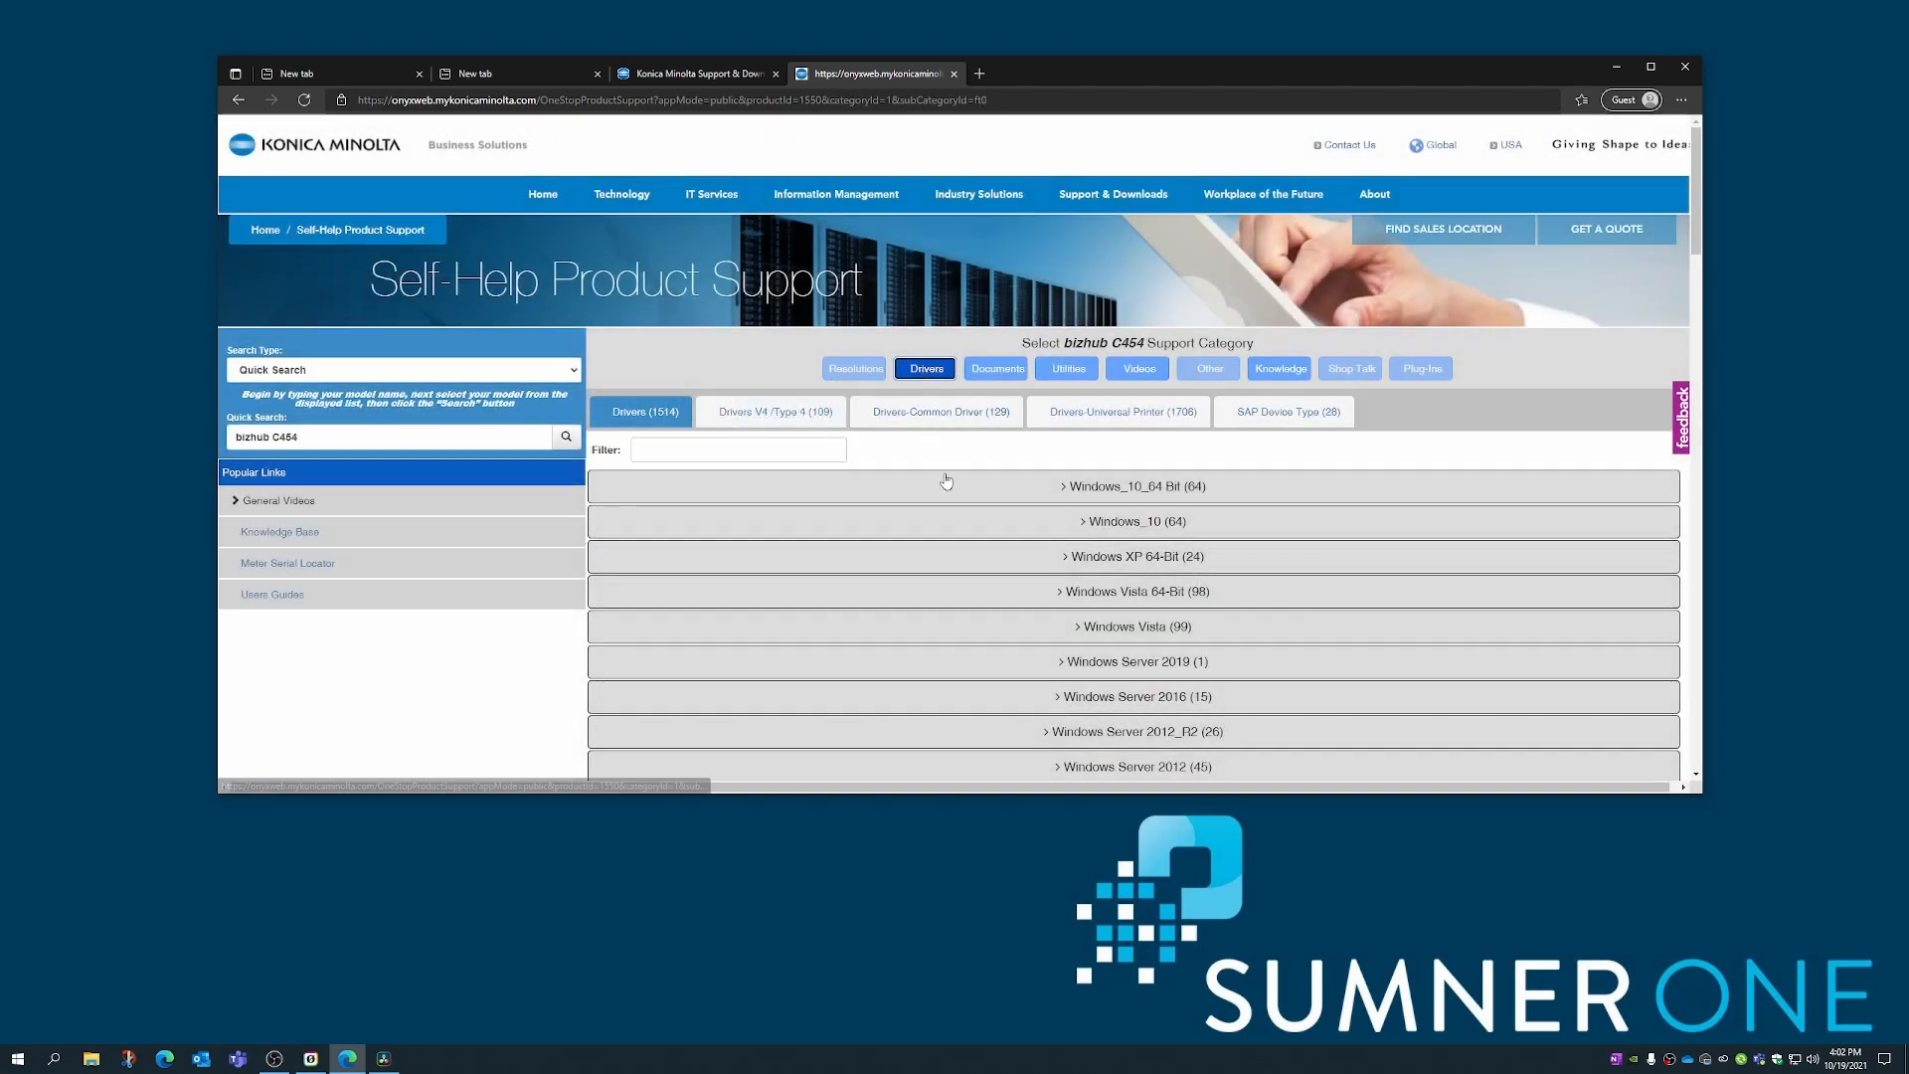
Step: Download the Windows 10 64-bit PCL driver package C554_C364_Series_PCL_v5.3.0.EIT1_00_WHQL.zip
click(1109, 495)
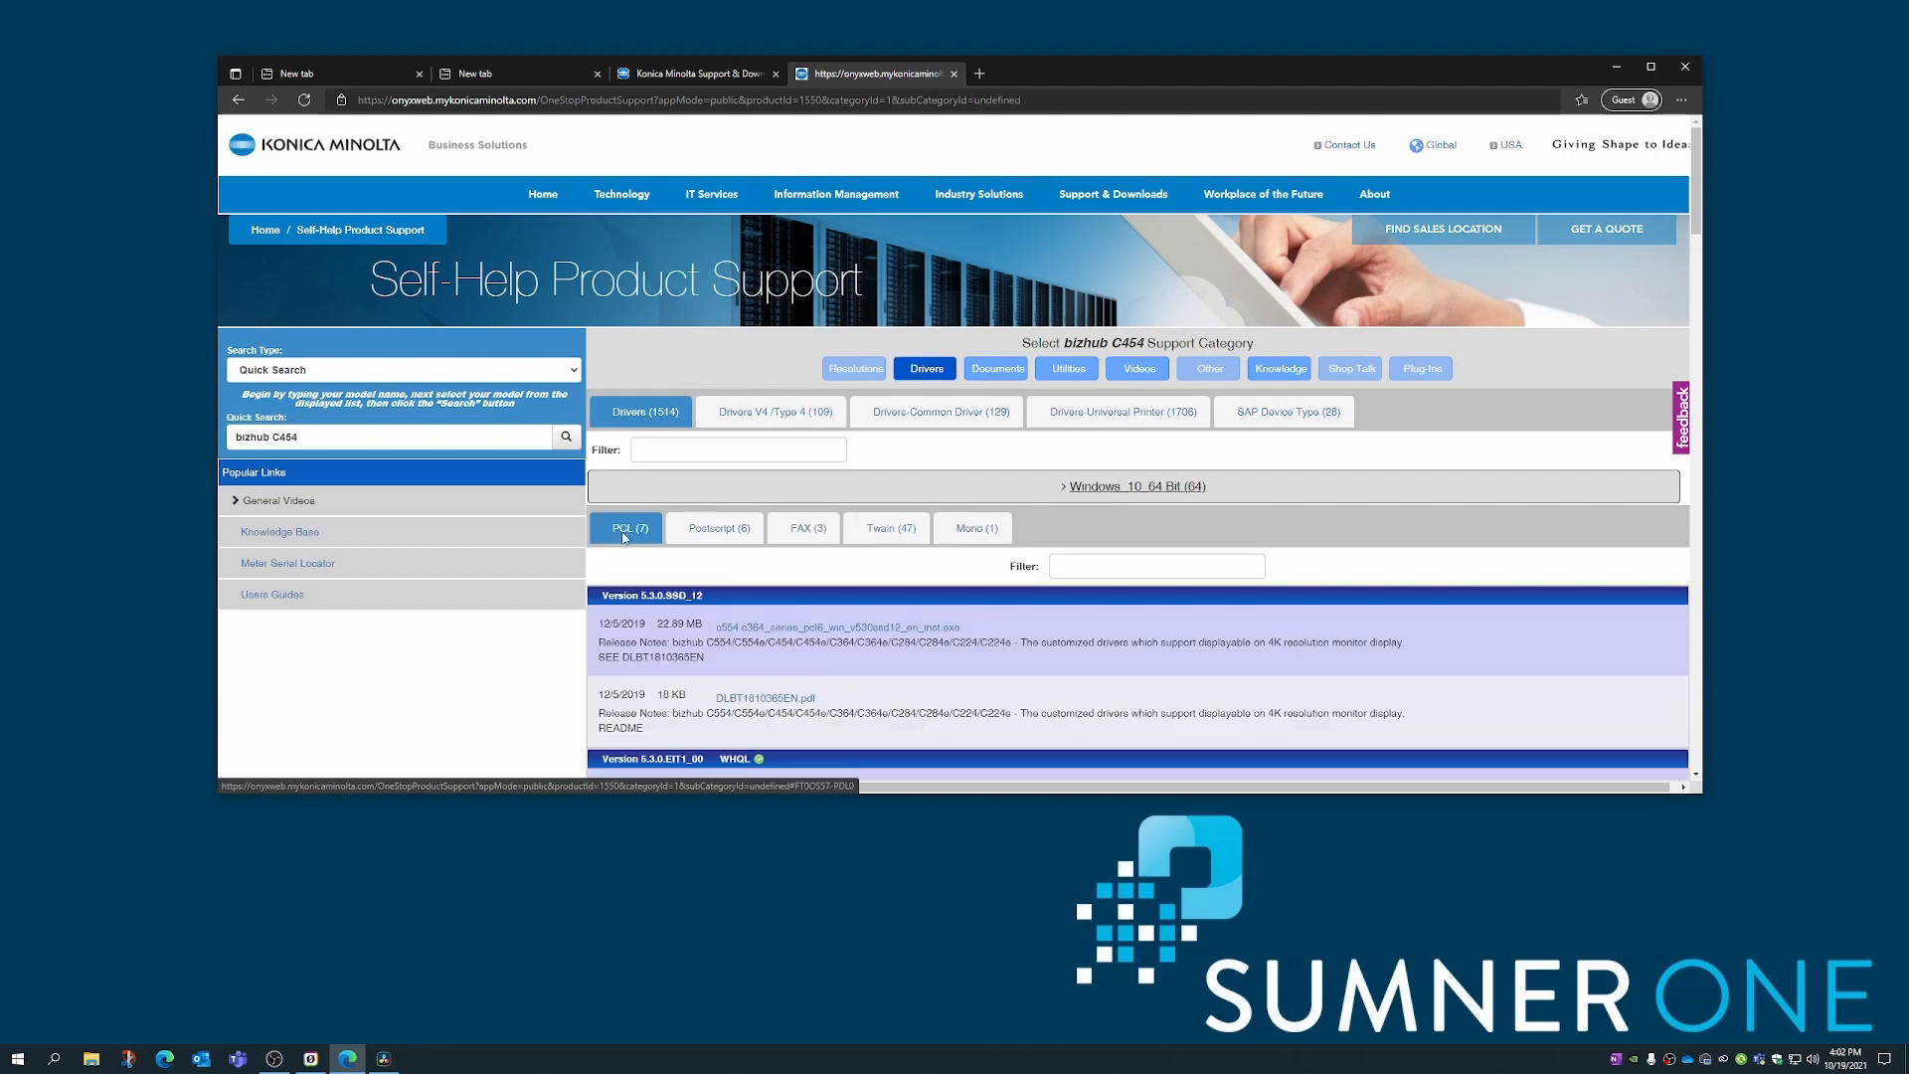
scroll(624, 533, down, 3)
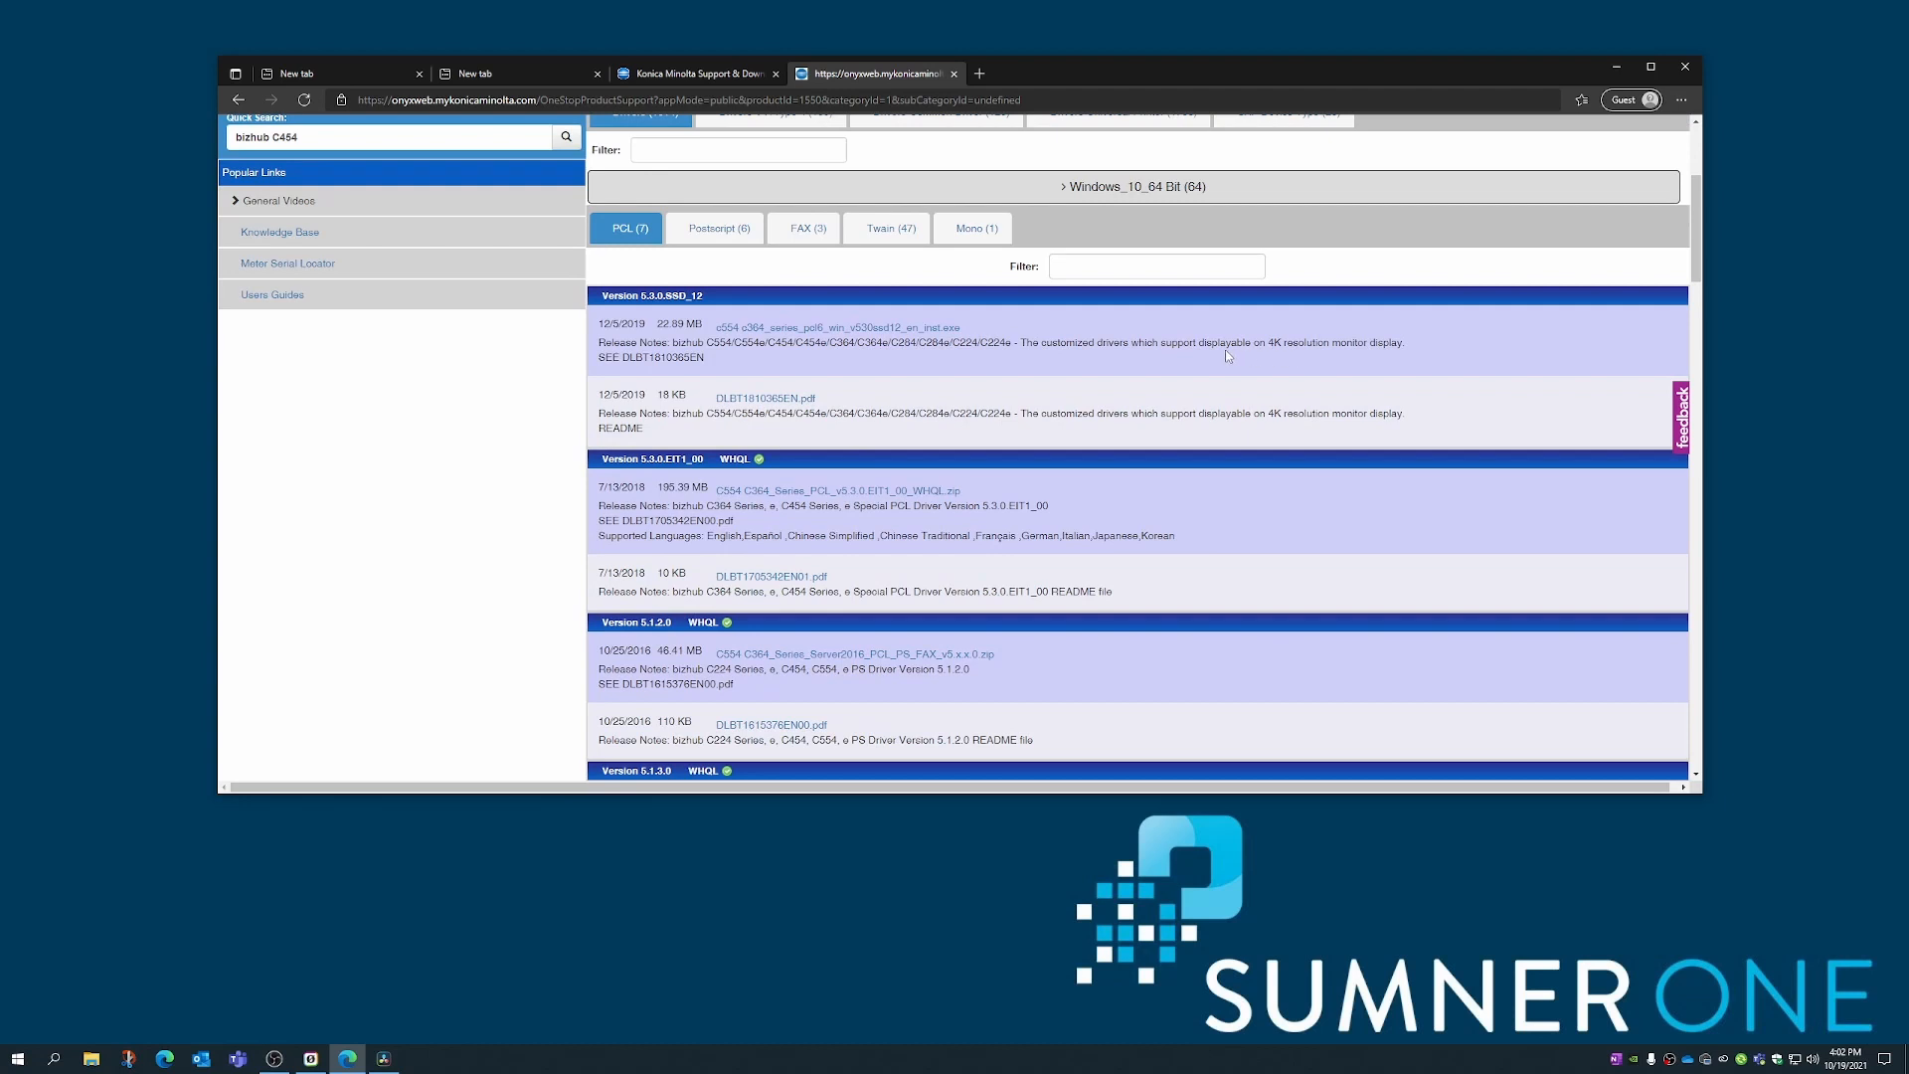
click(781, 492)
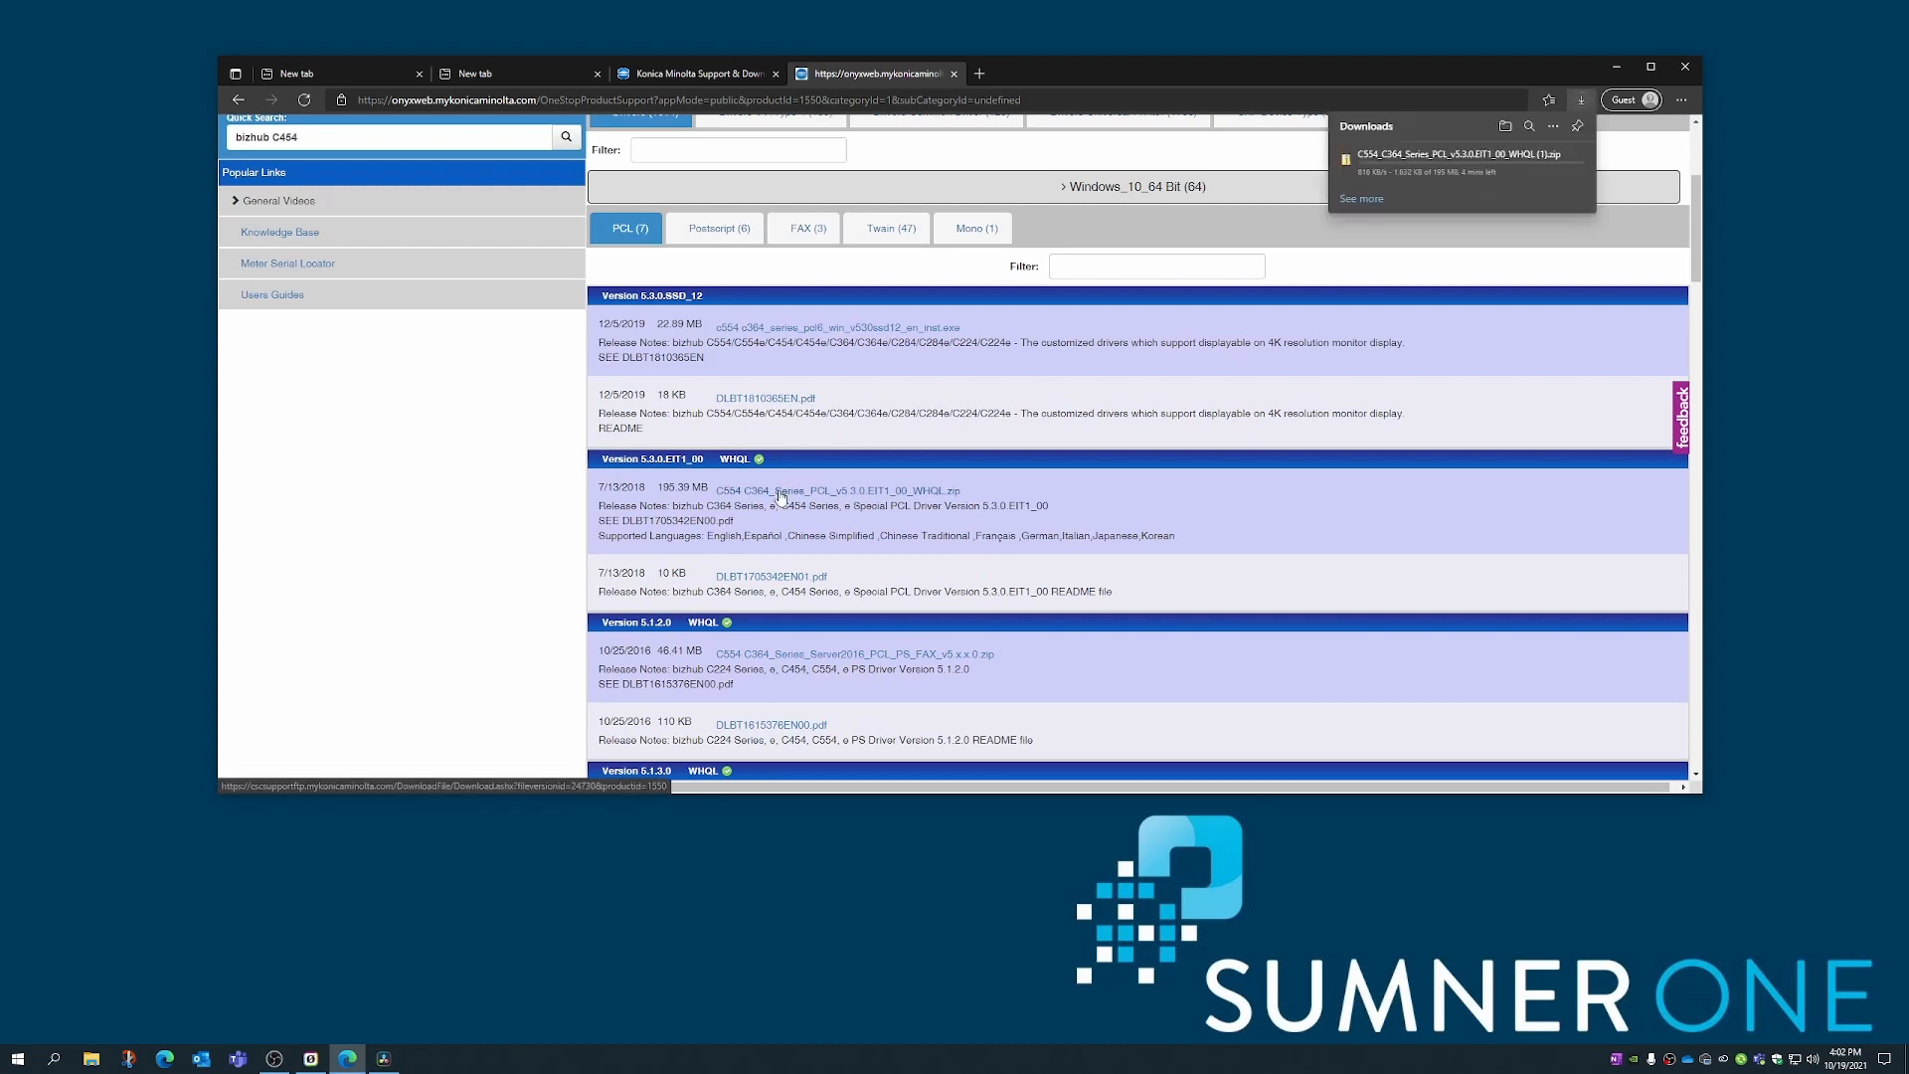
Step: Open the downloaded zip, copy its driver folder to the desktop, and minimize the open windows
click(1441, 159)
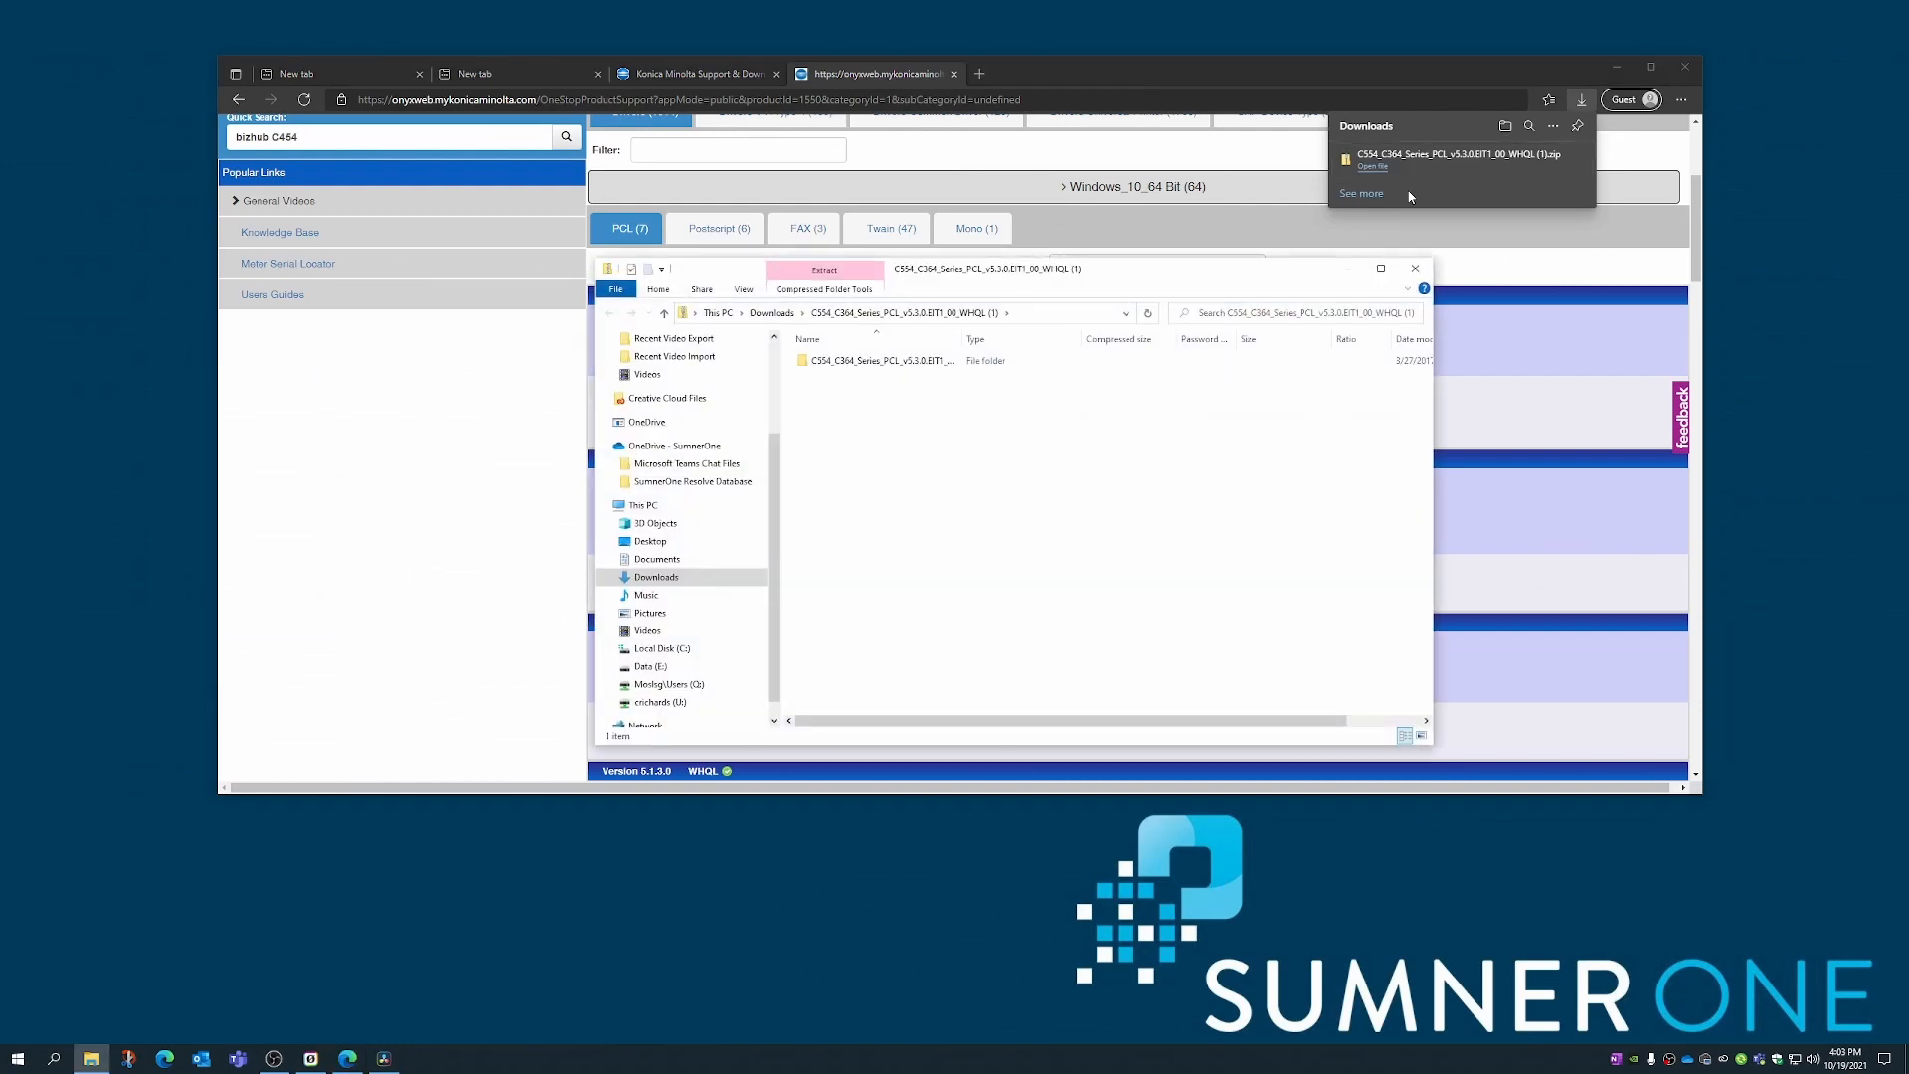
click(861, 362)
drag(862, 366, 117, 728)
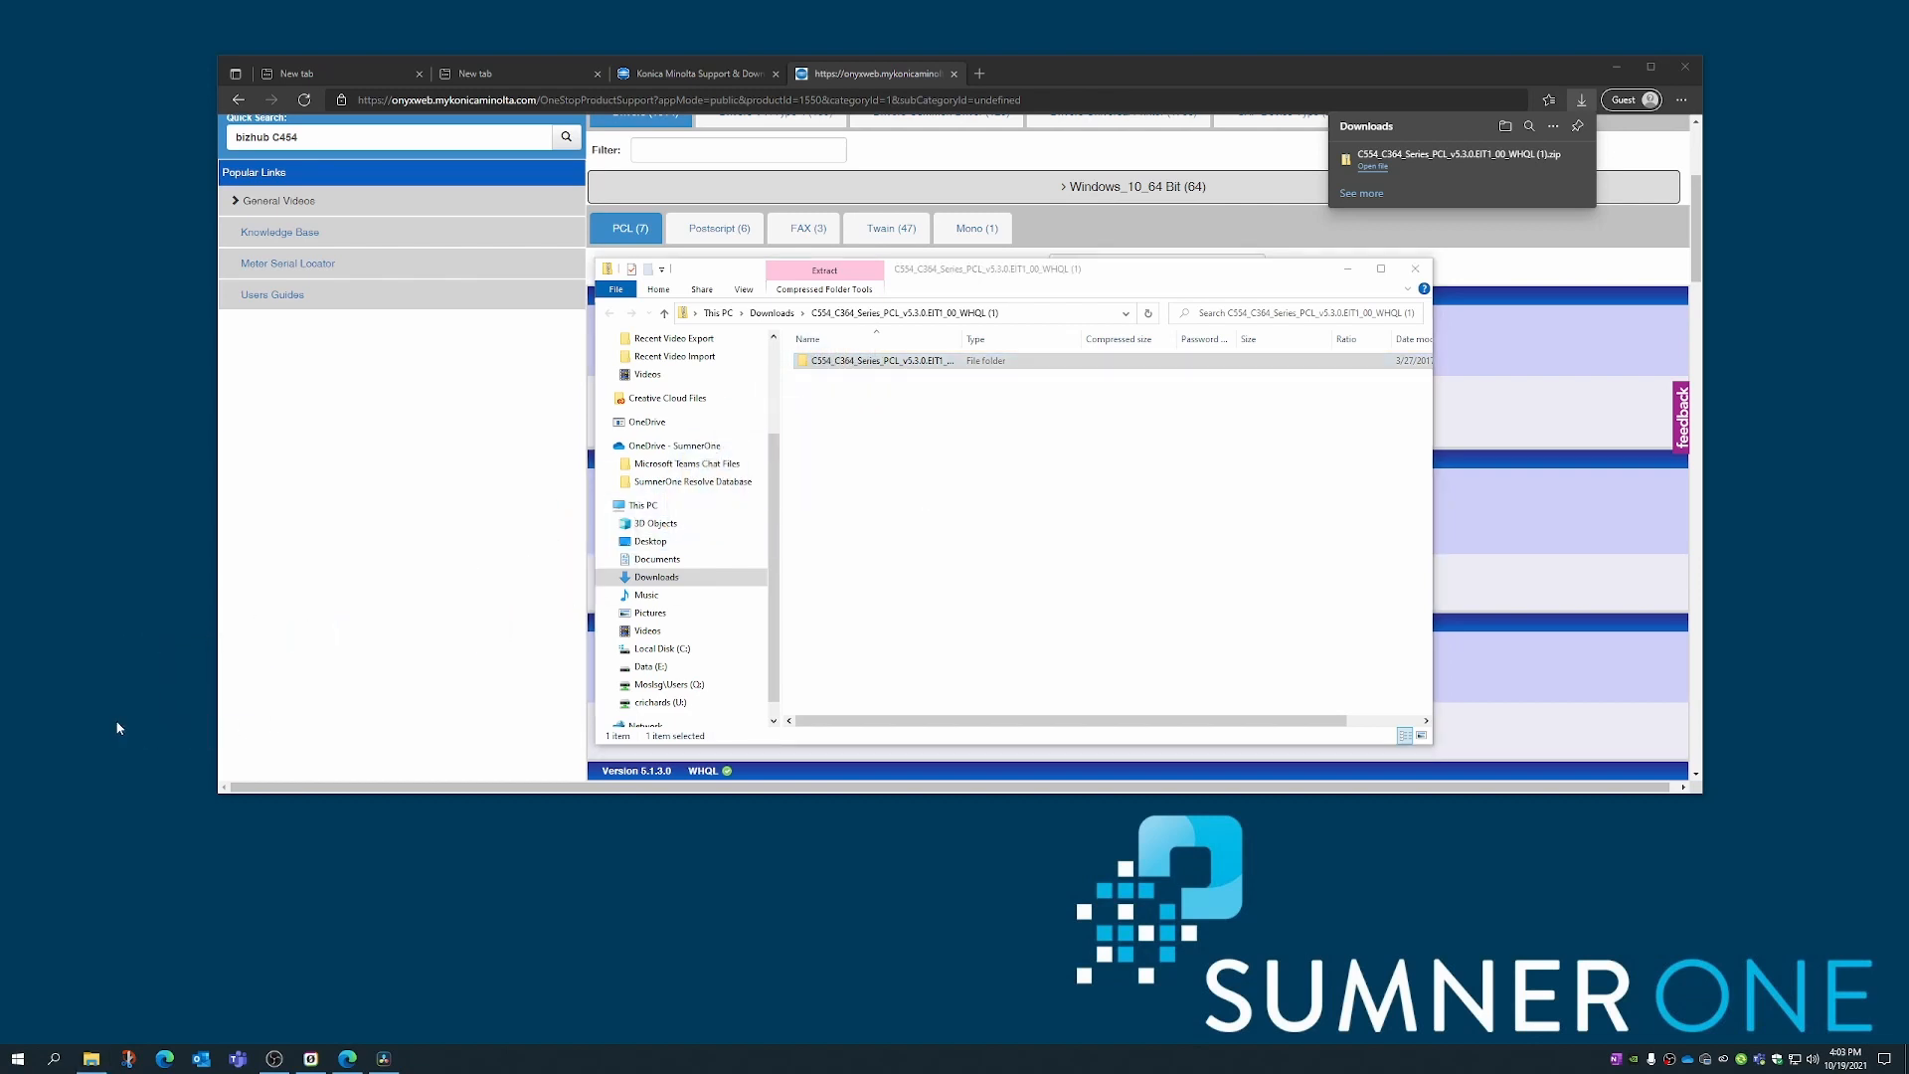
click(1348, 270)
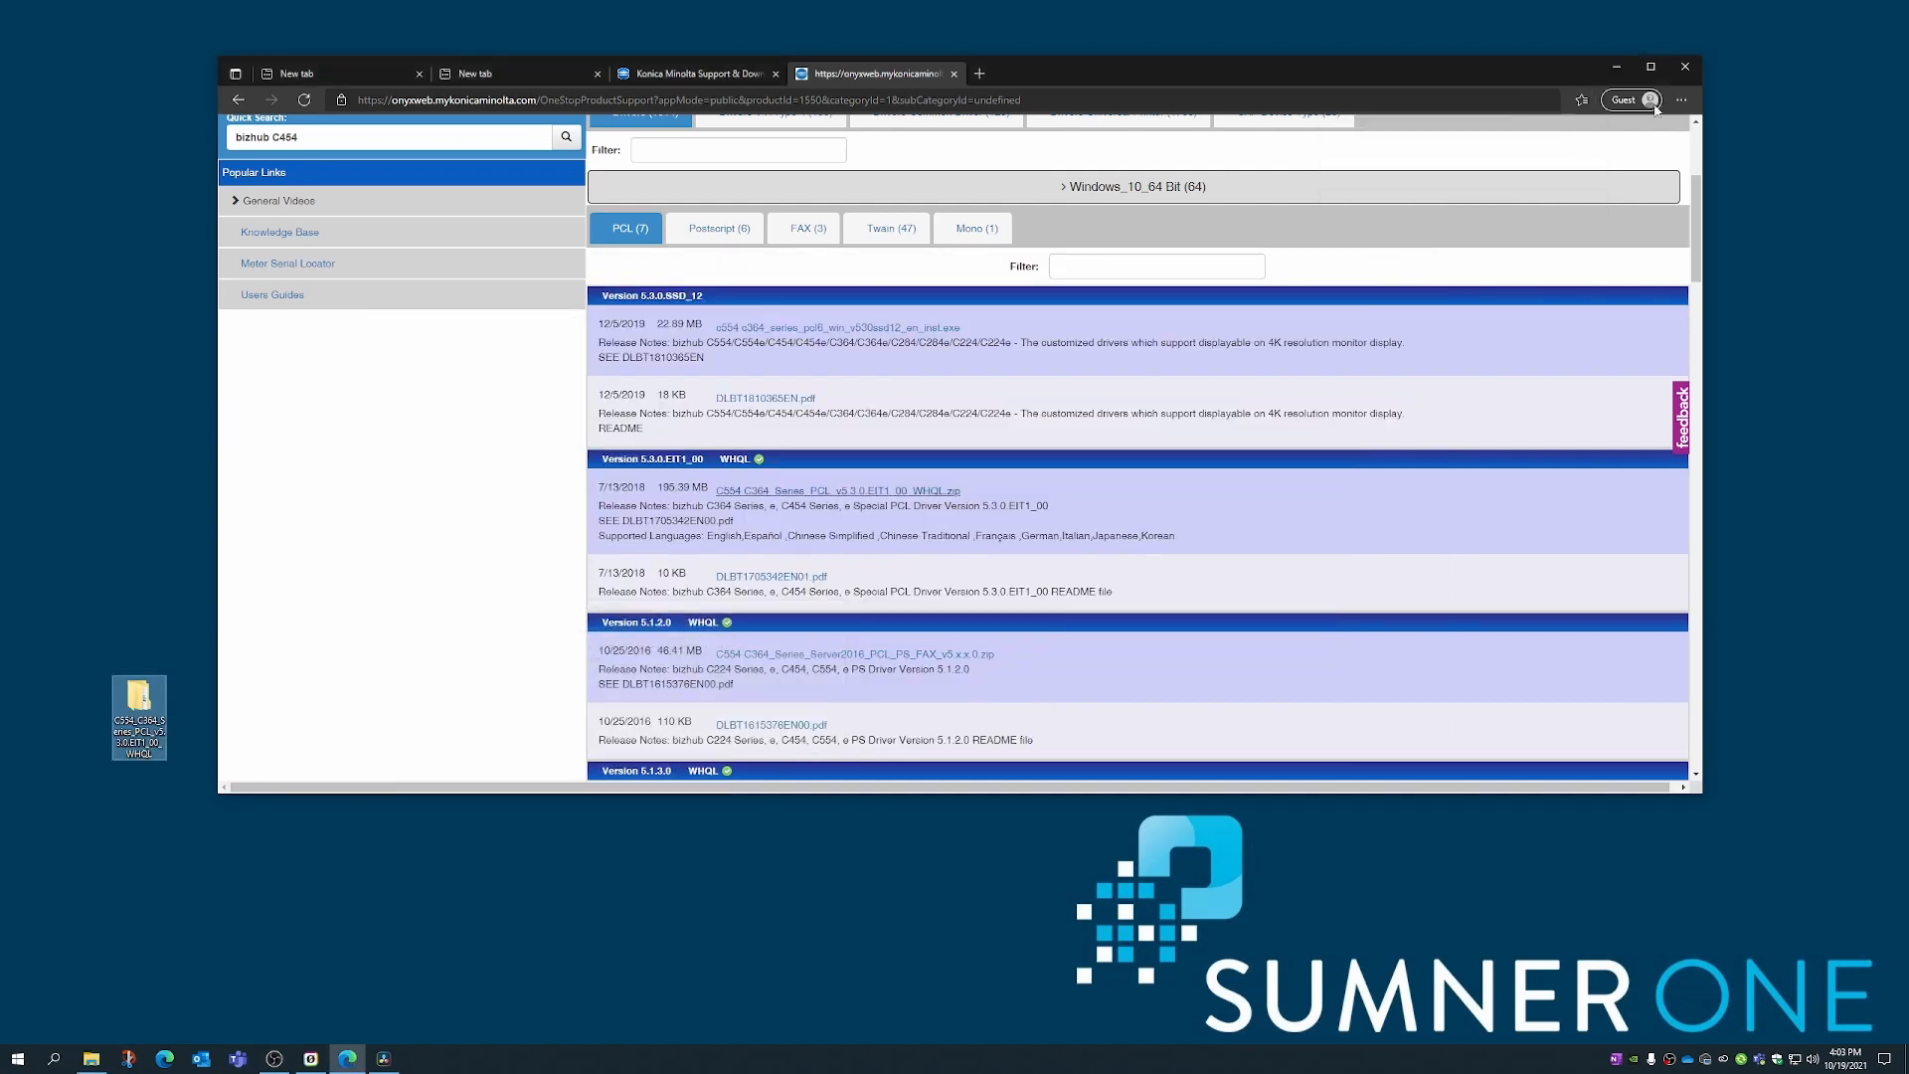
click(1619, 70)
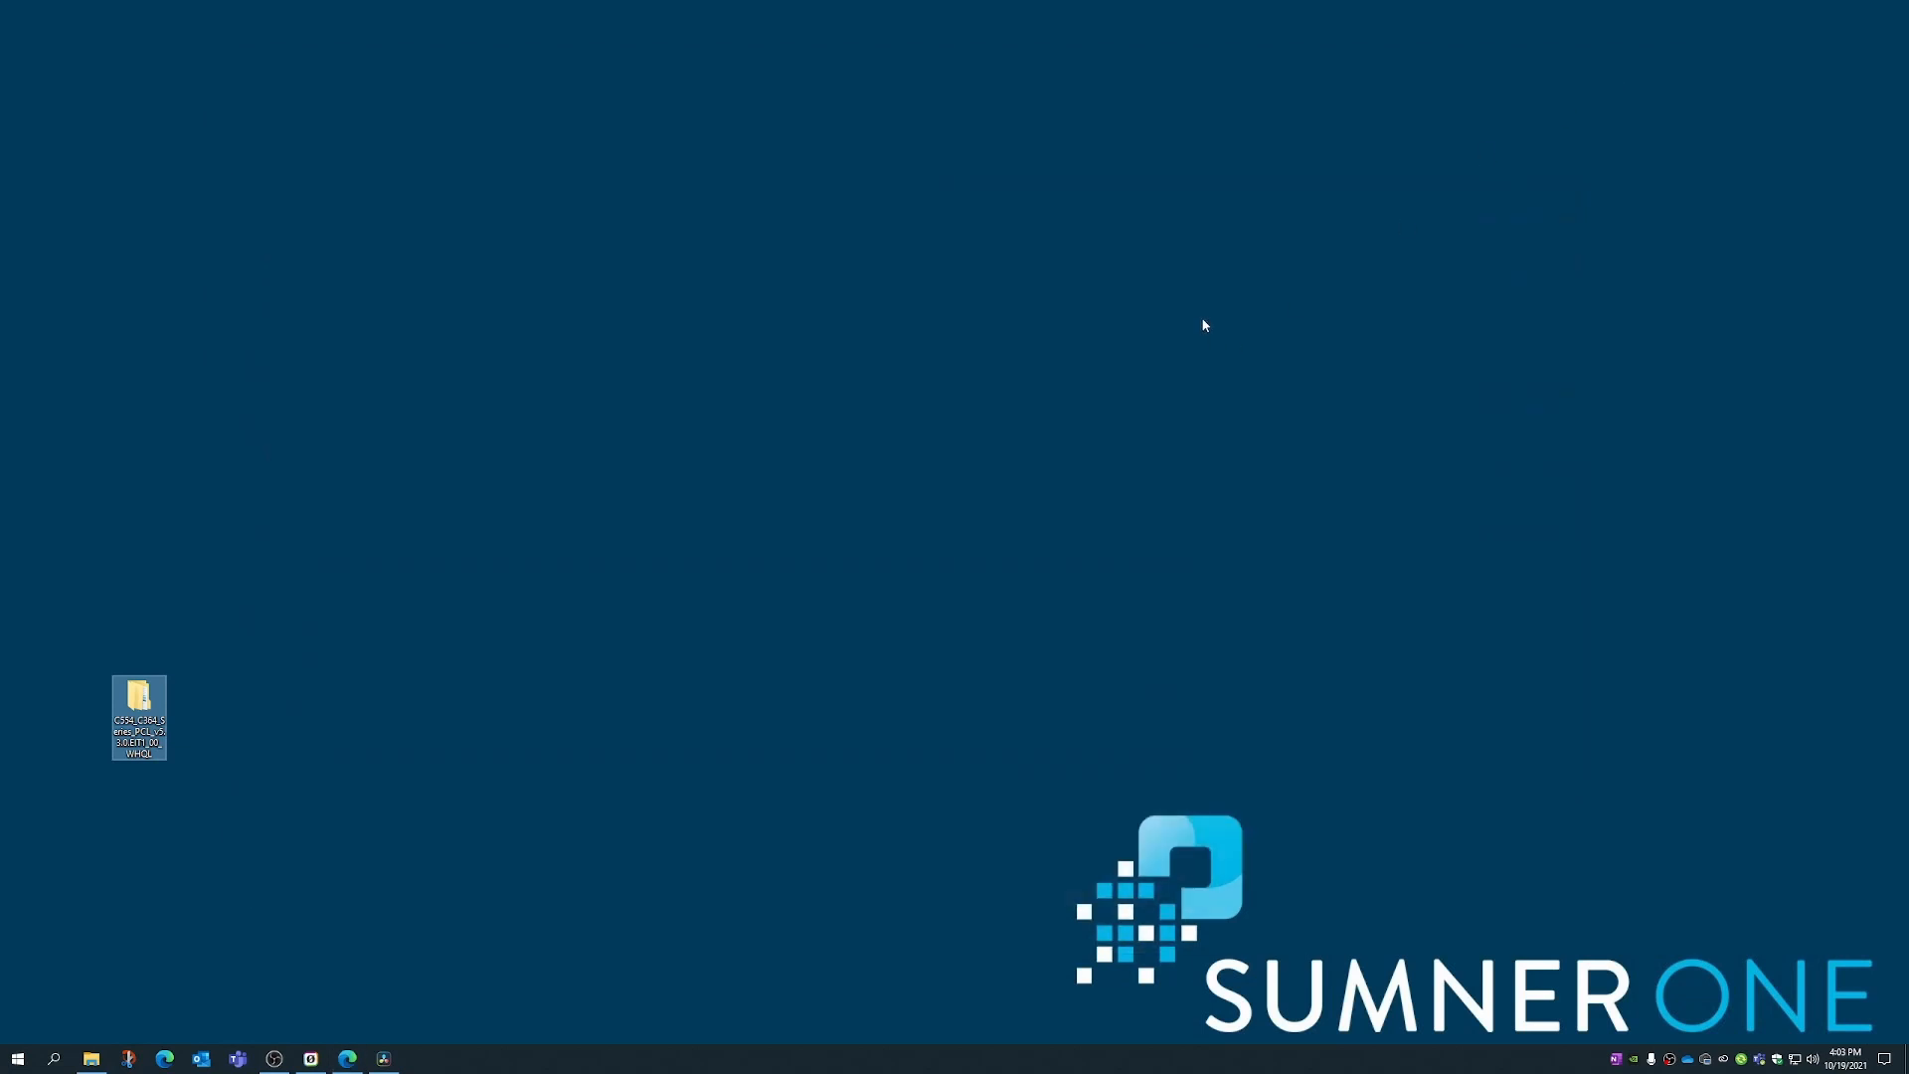
Step: Open the Control Panel and show its devices and printers
click(16, 1060)
text(control)
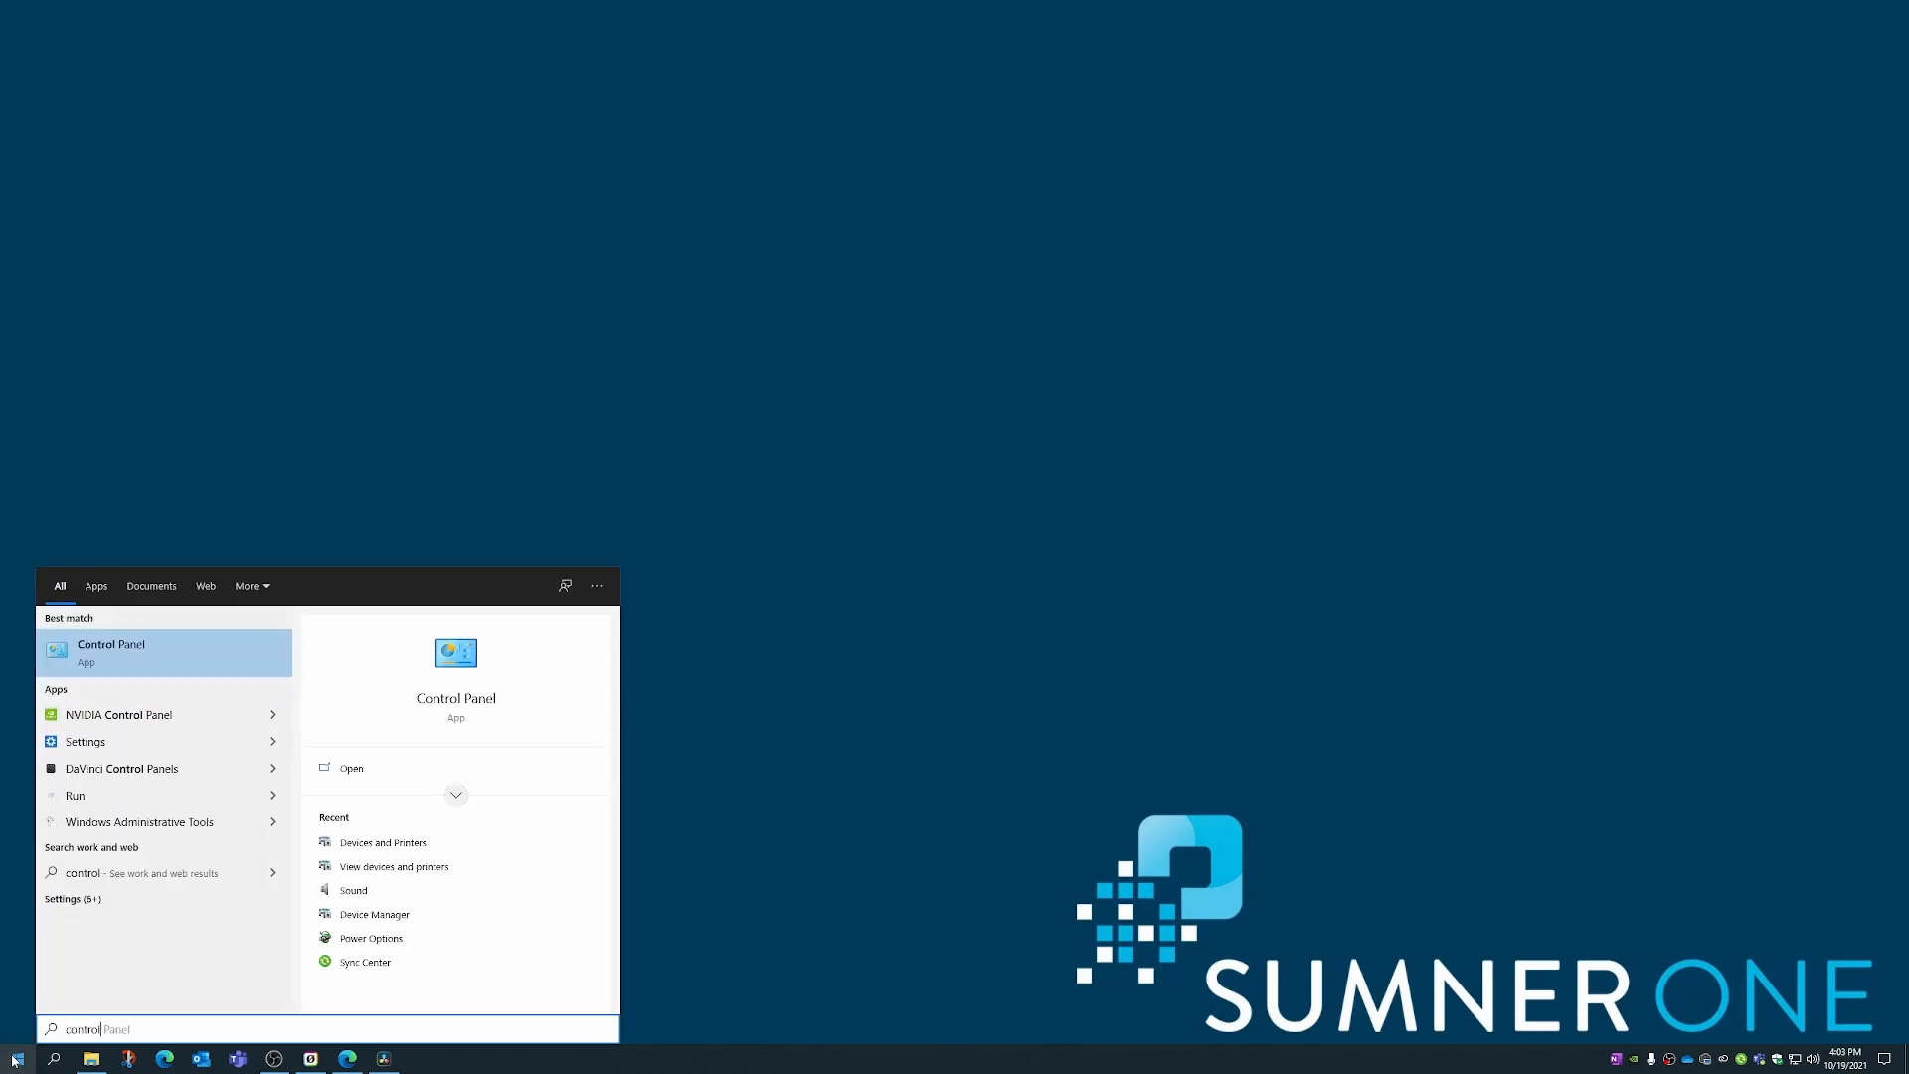
click(131, 666)
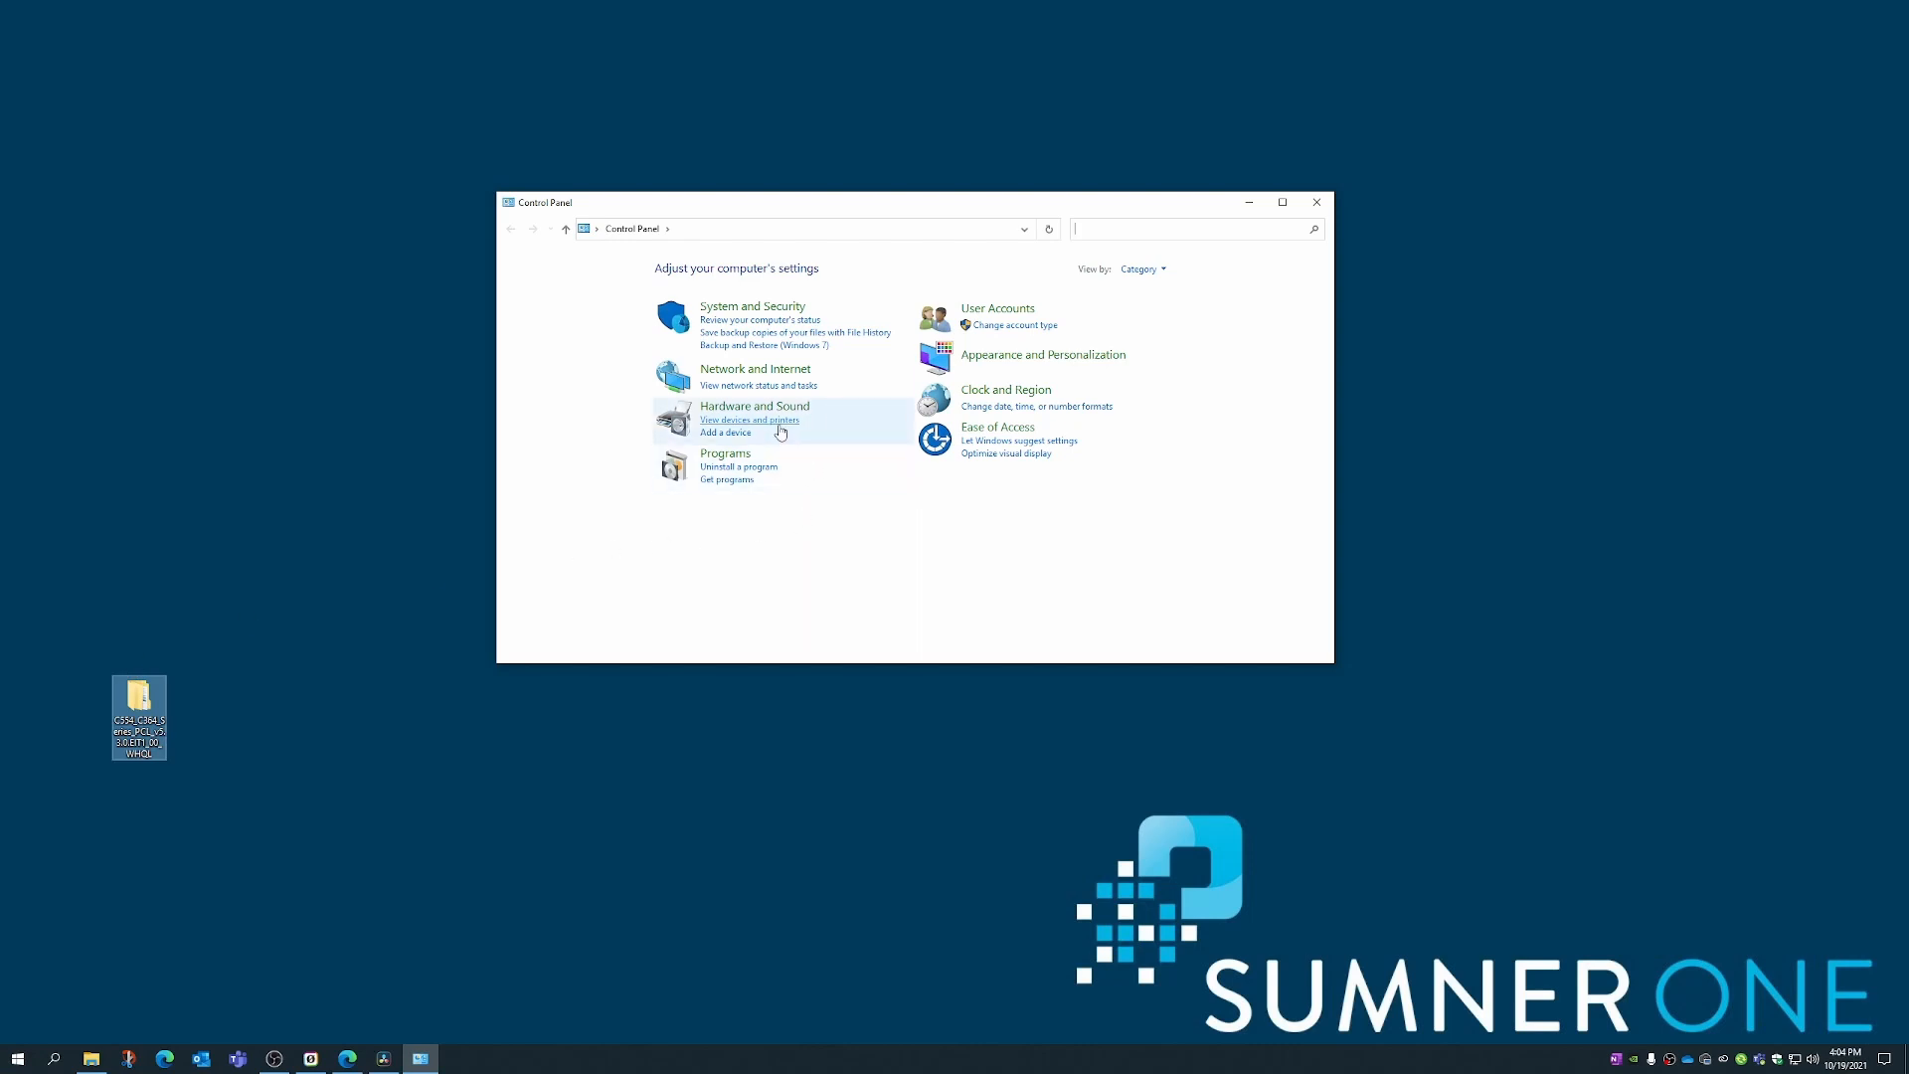
click(781, 423)
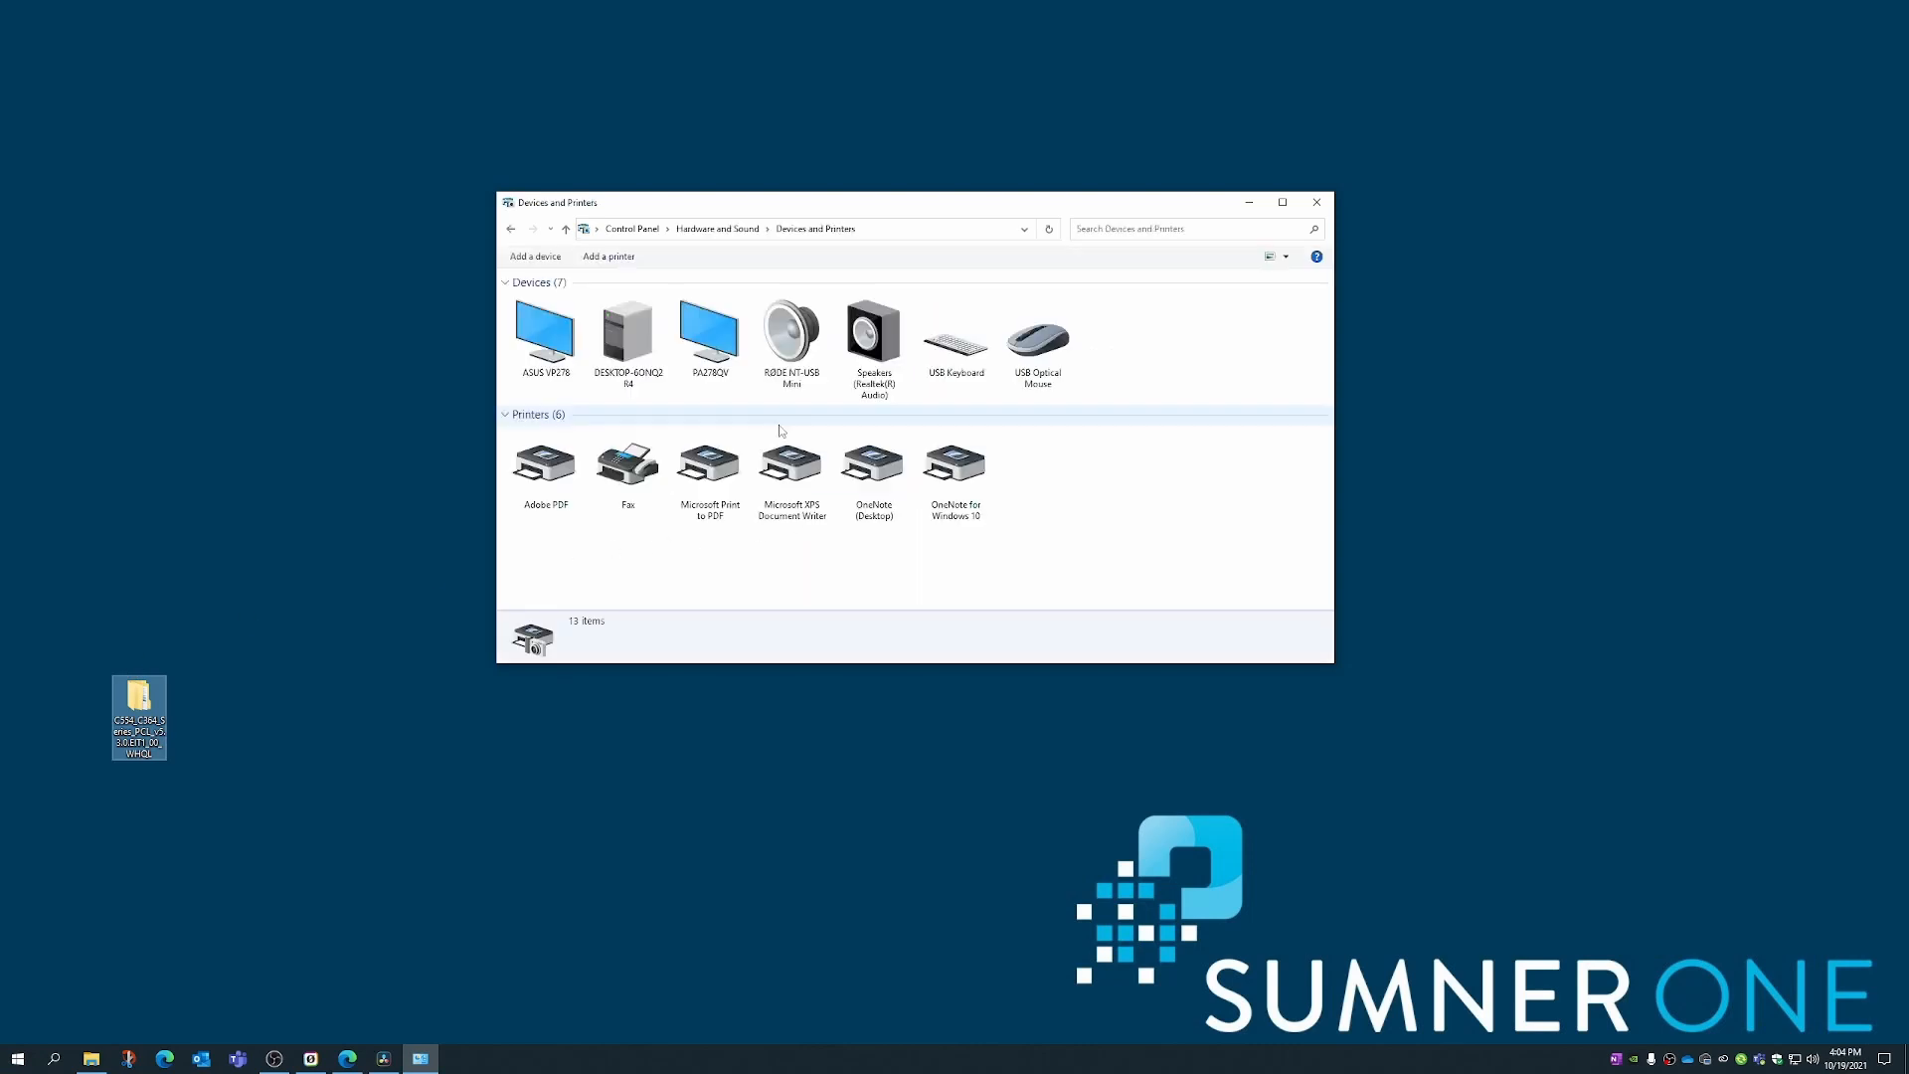
Step: Start adding an unlisted printer using a TCP/IP address or hostname
click(608, 256)
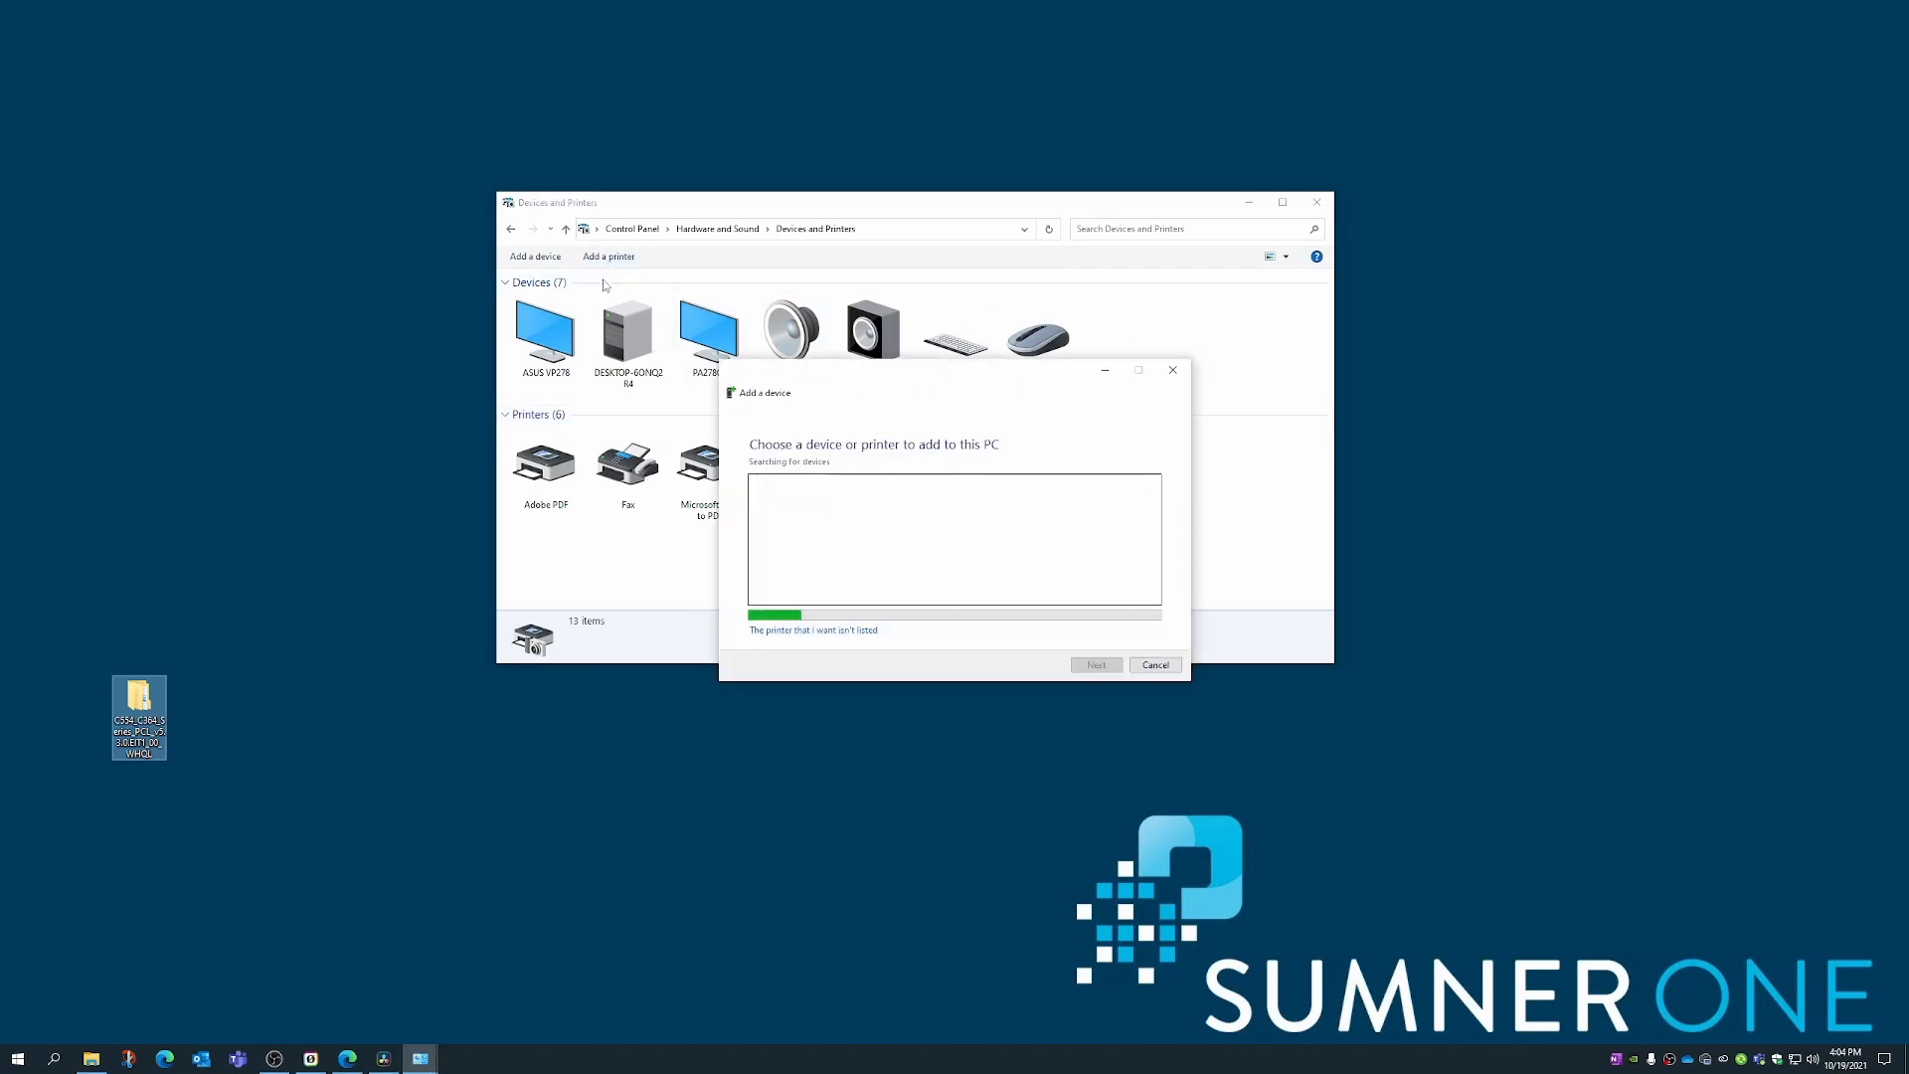
click(791, 633)
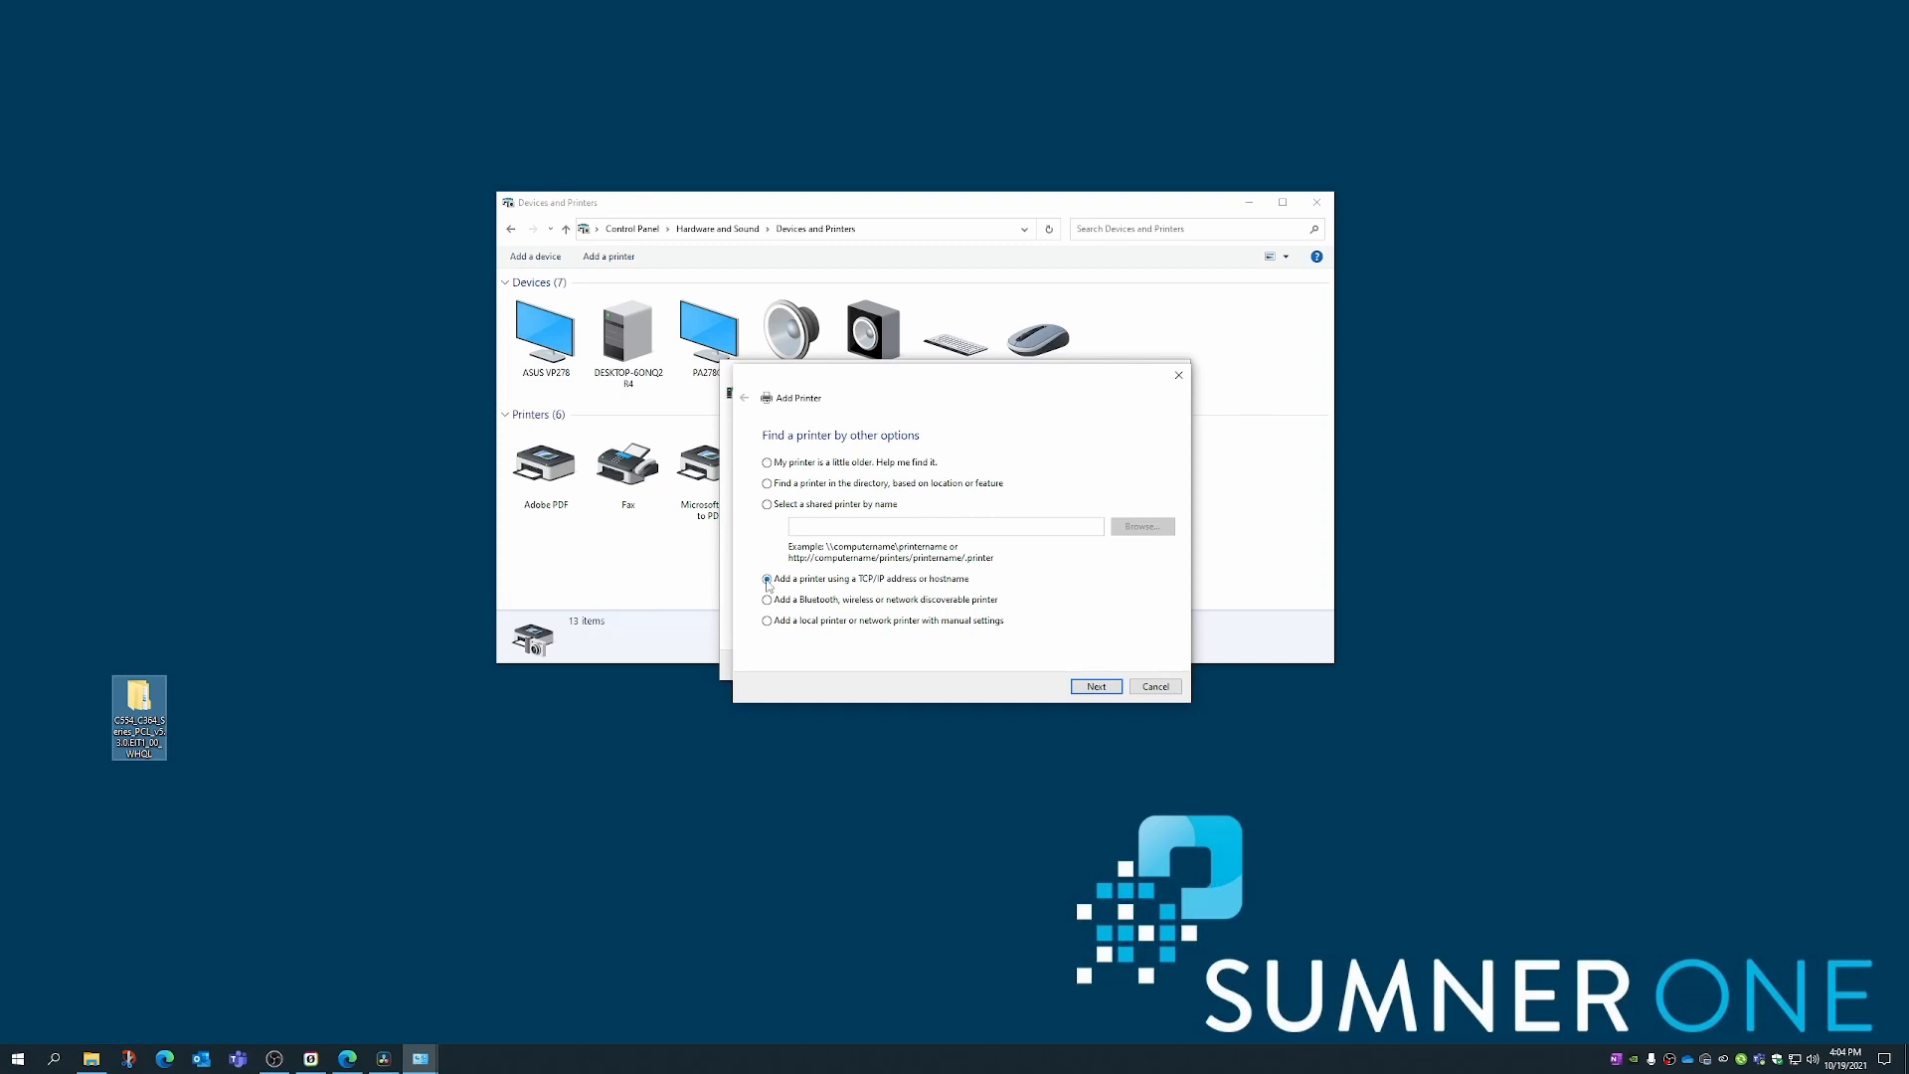
click(1098, 687)
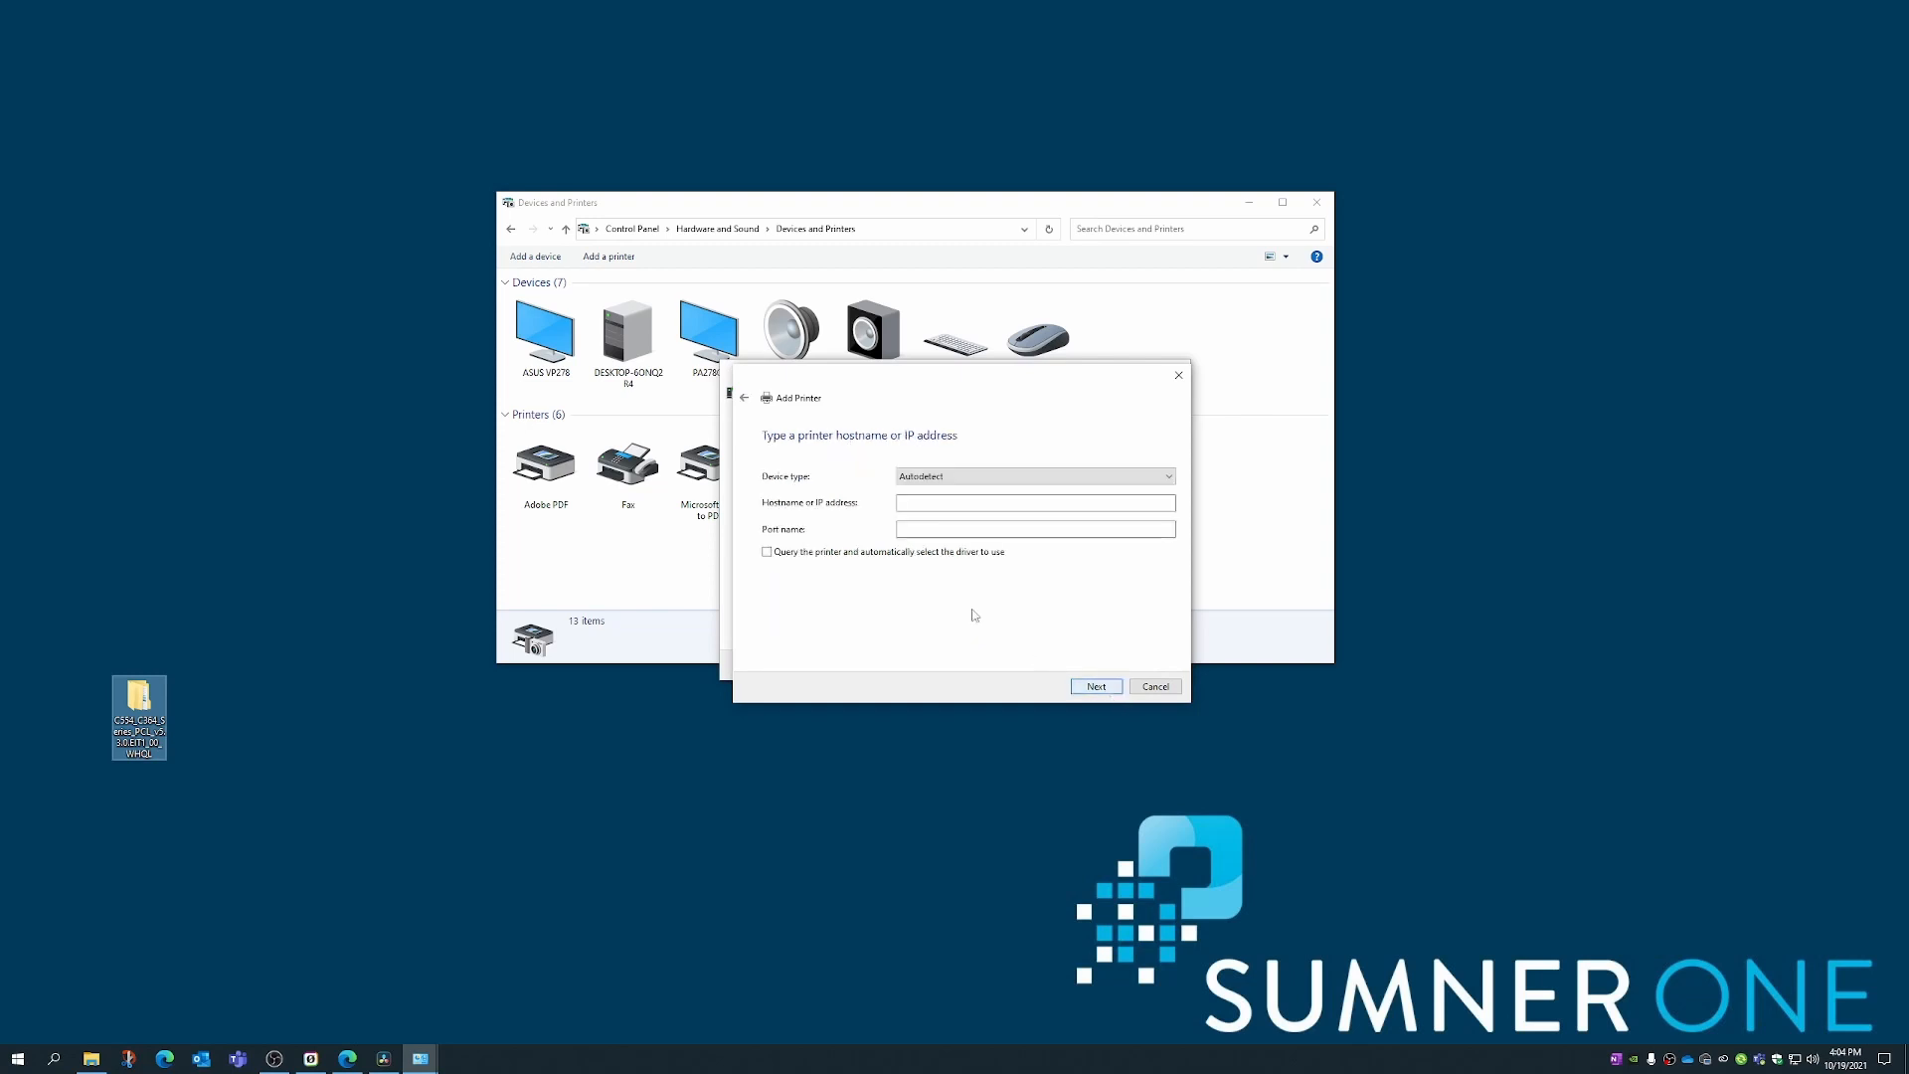
Step: Configure the printer port as a TCP/IP Device at 10.80.29.2 with the Custom device type
click(943, 503)
click(1062, 485)
click(1023, 499)
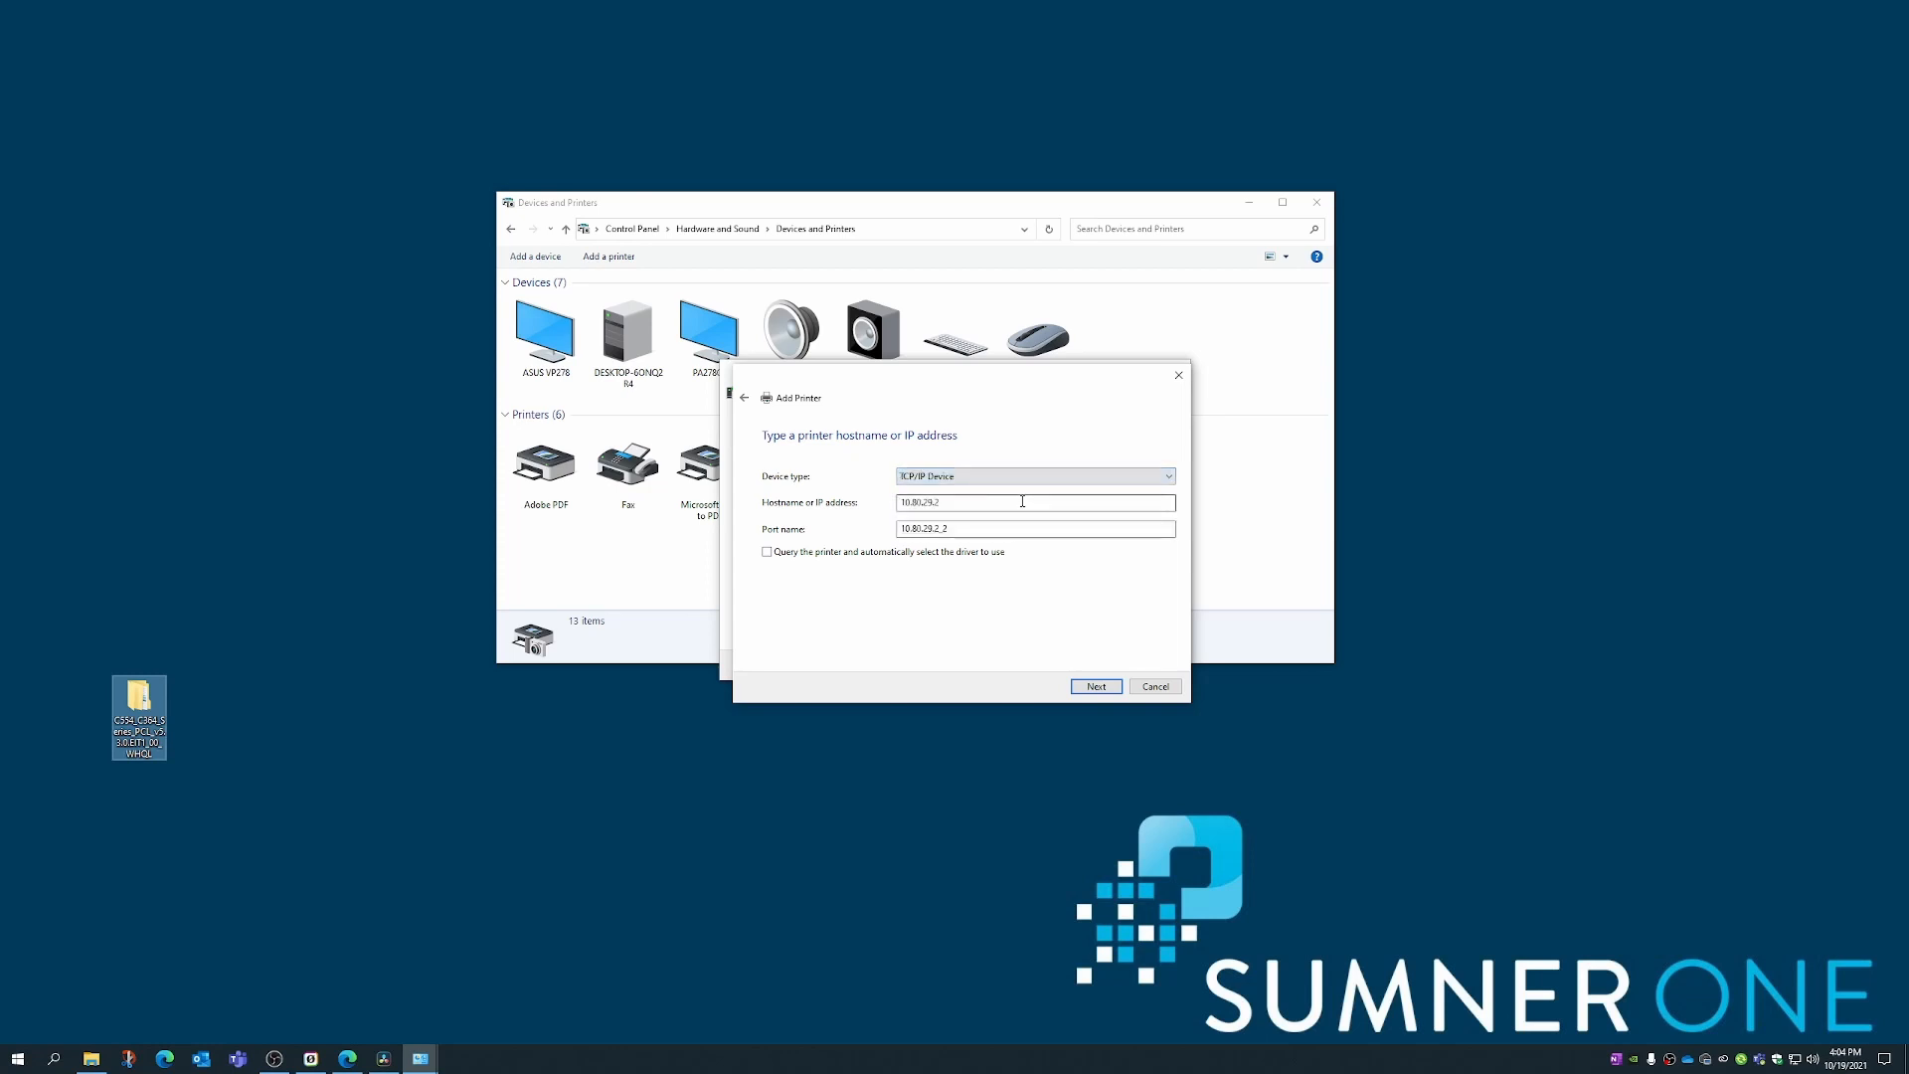
click(1098, 689)
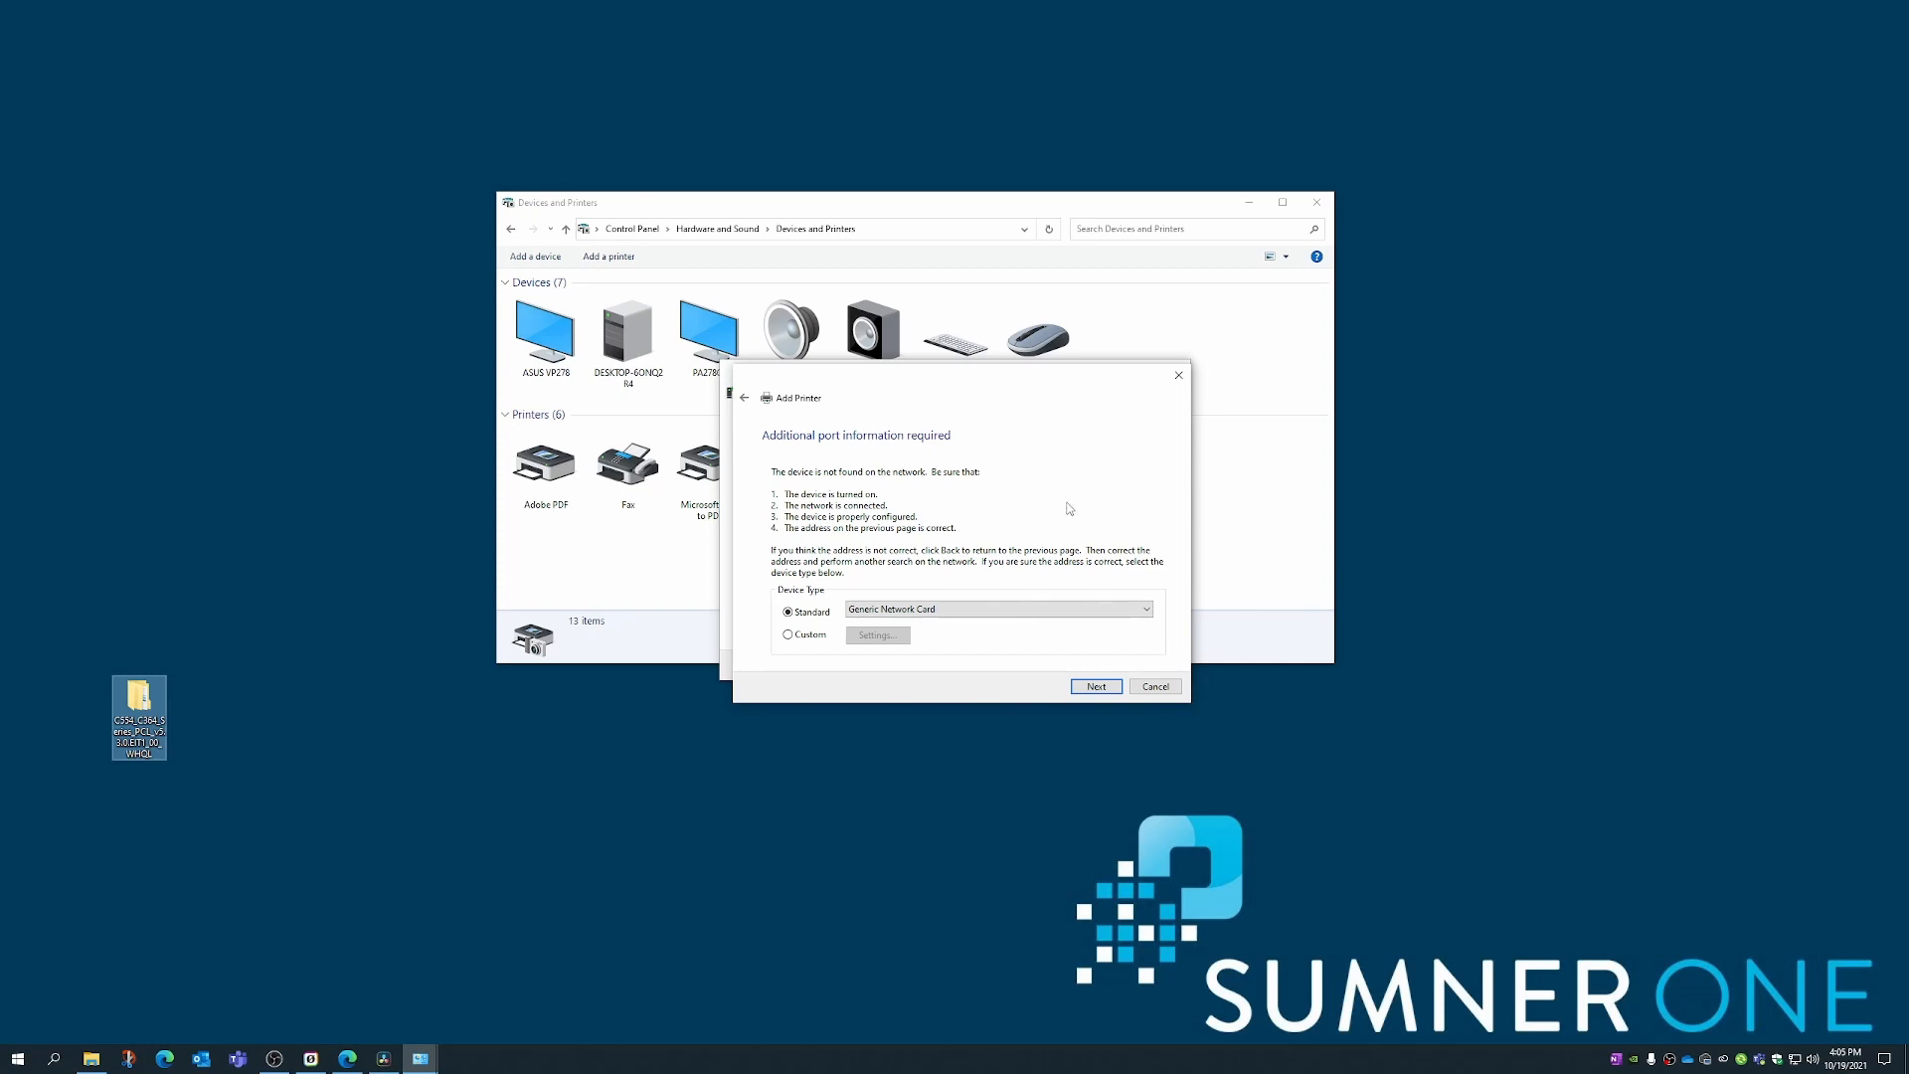
click(788, 636)
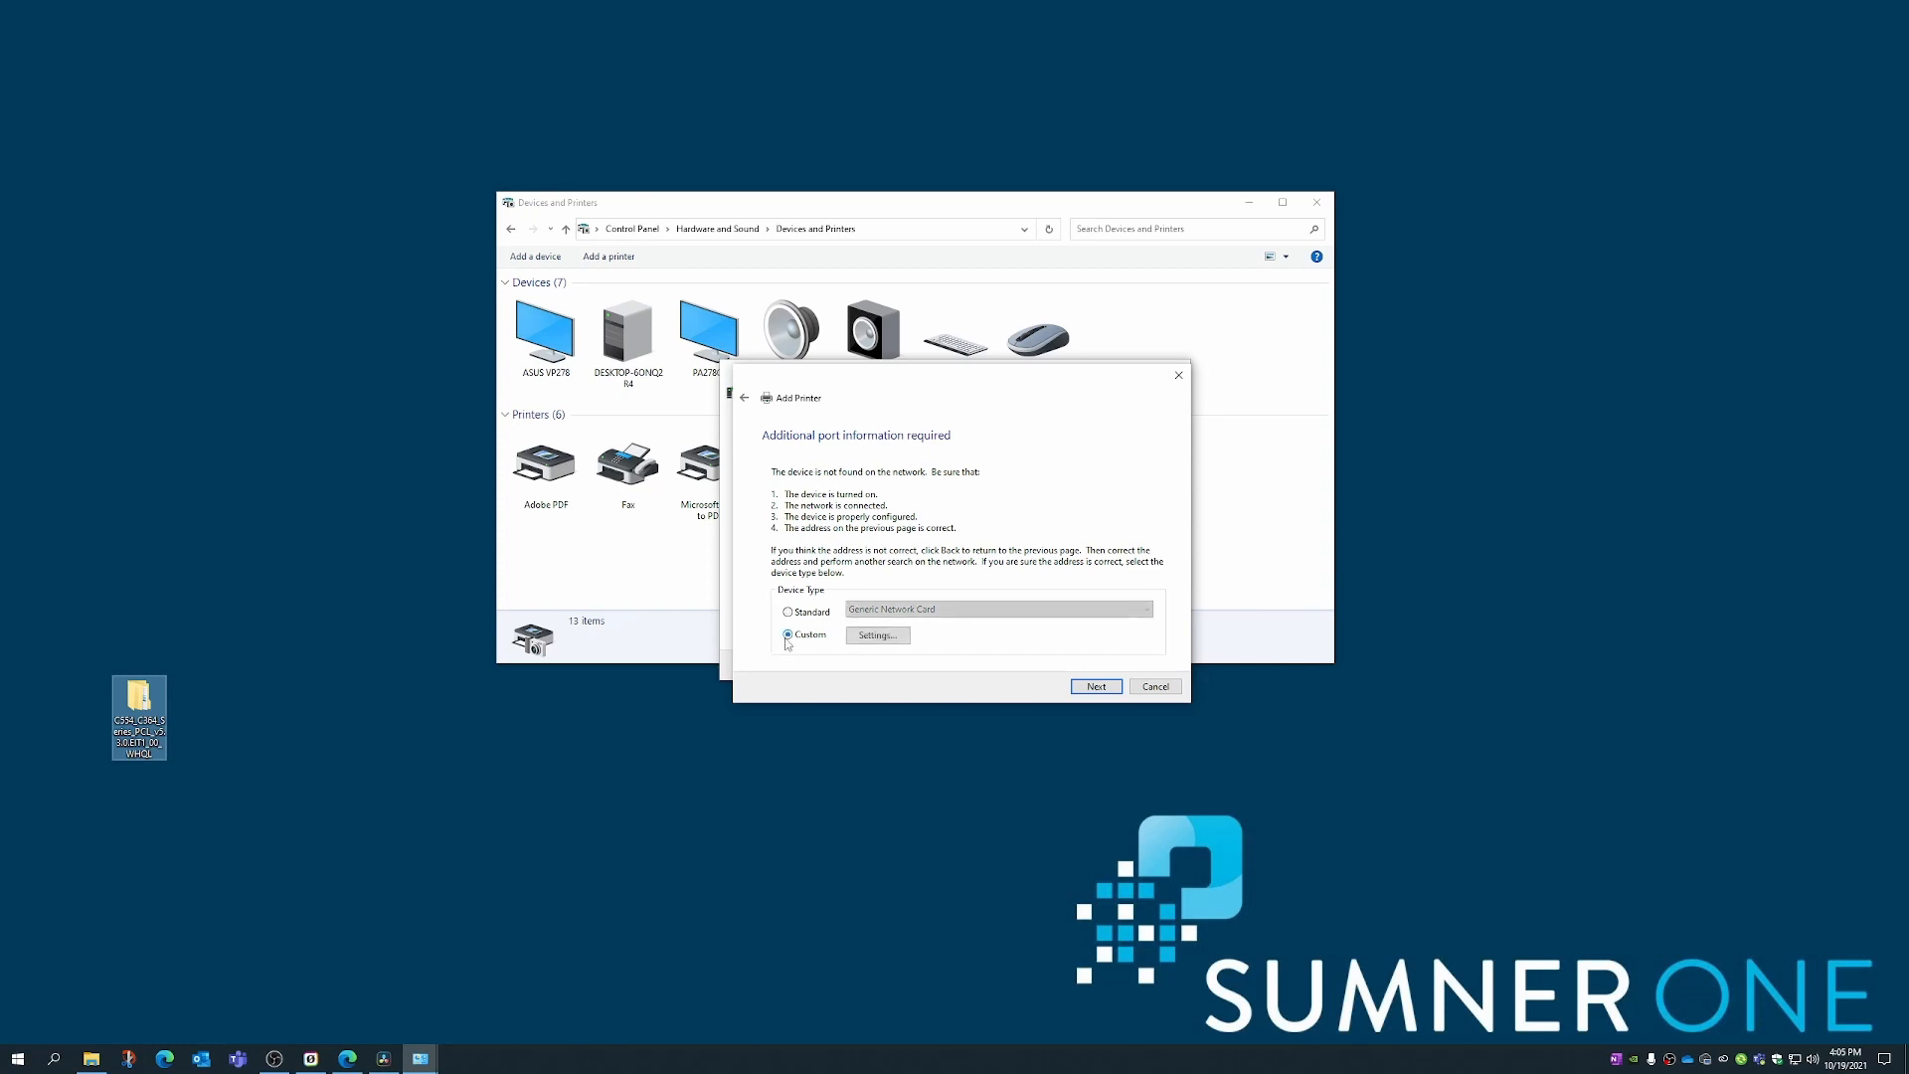
click(1103, 691)
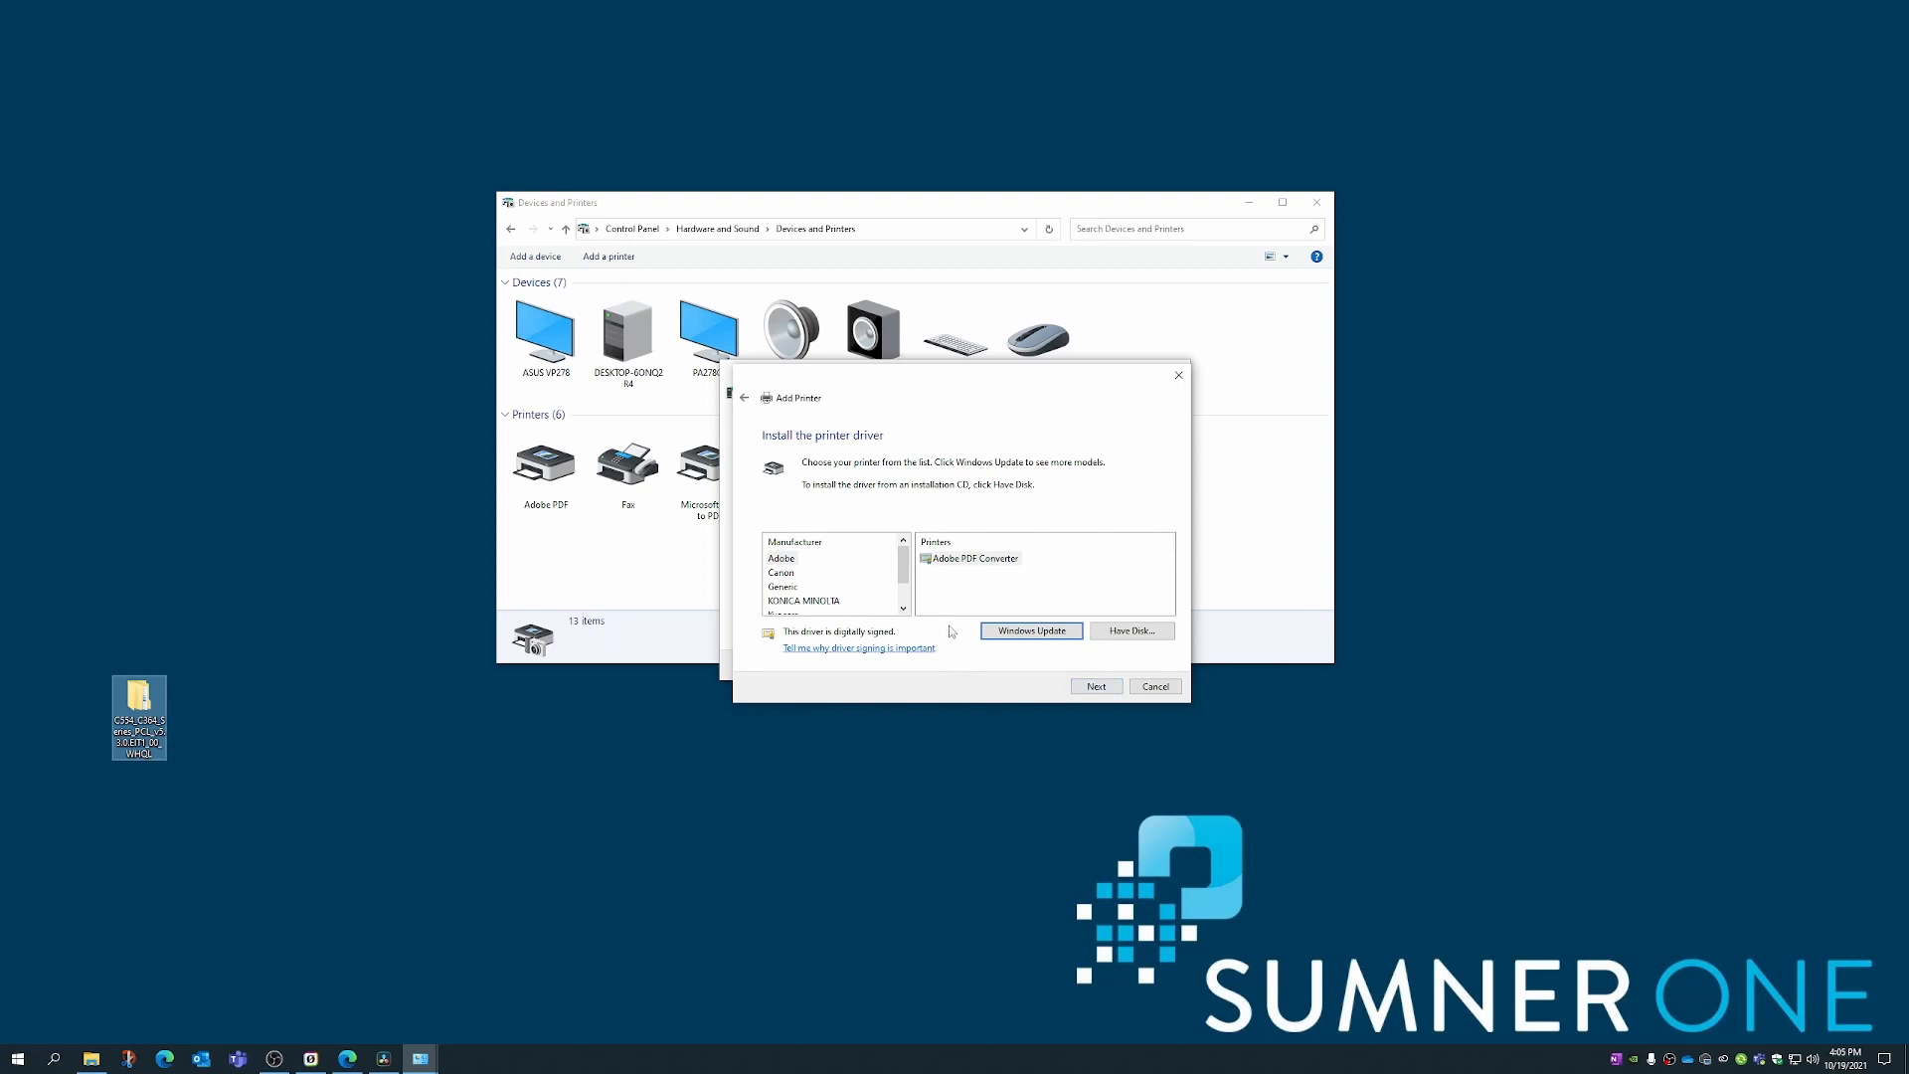
Step: Choose to install the printer driver from disk and browse to the Desktop for its files
click(1151, 632)
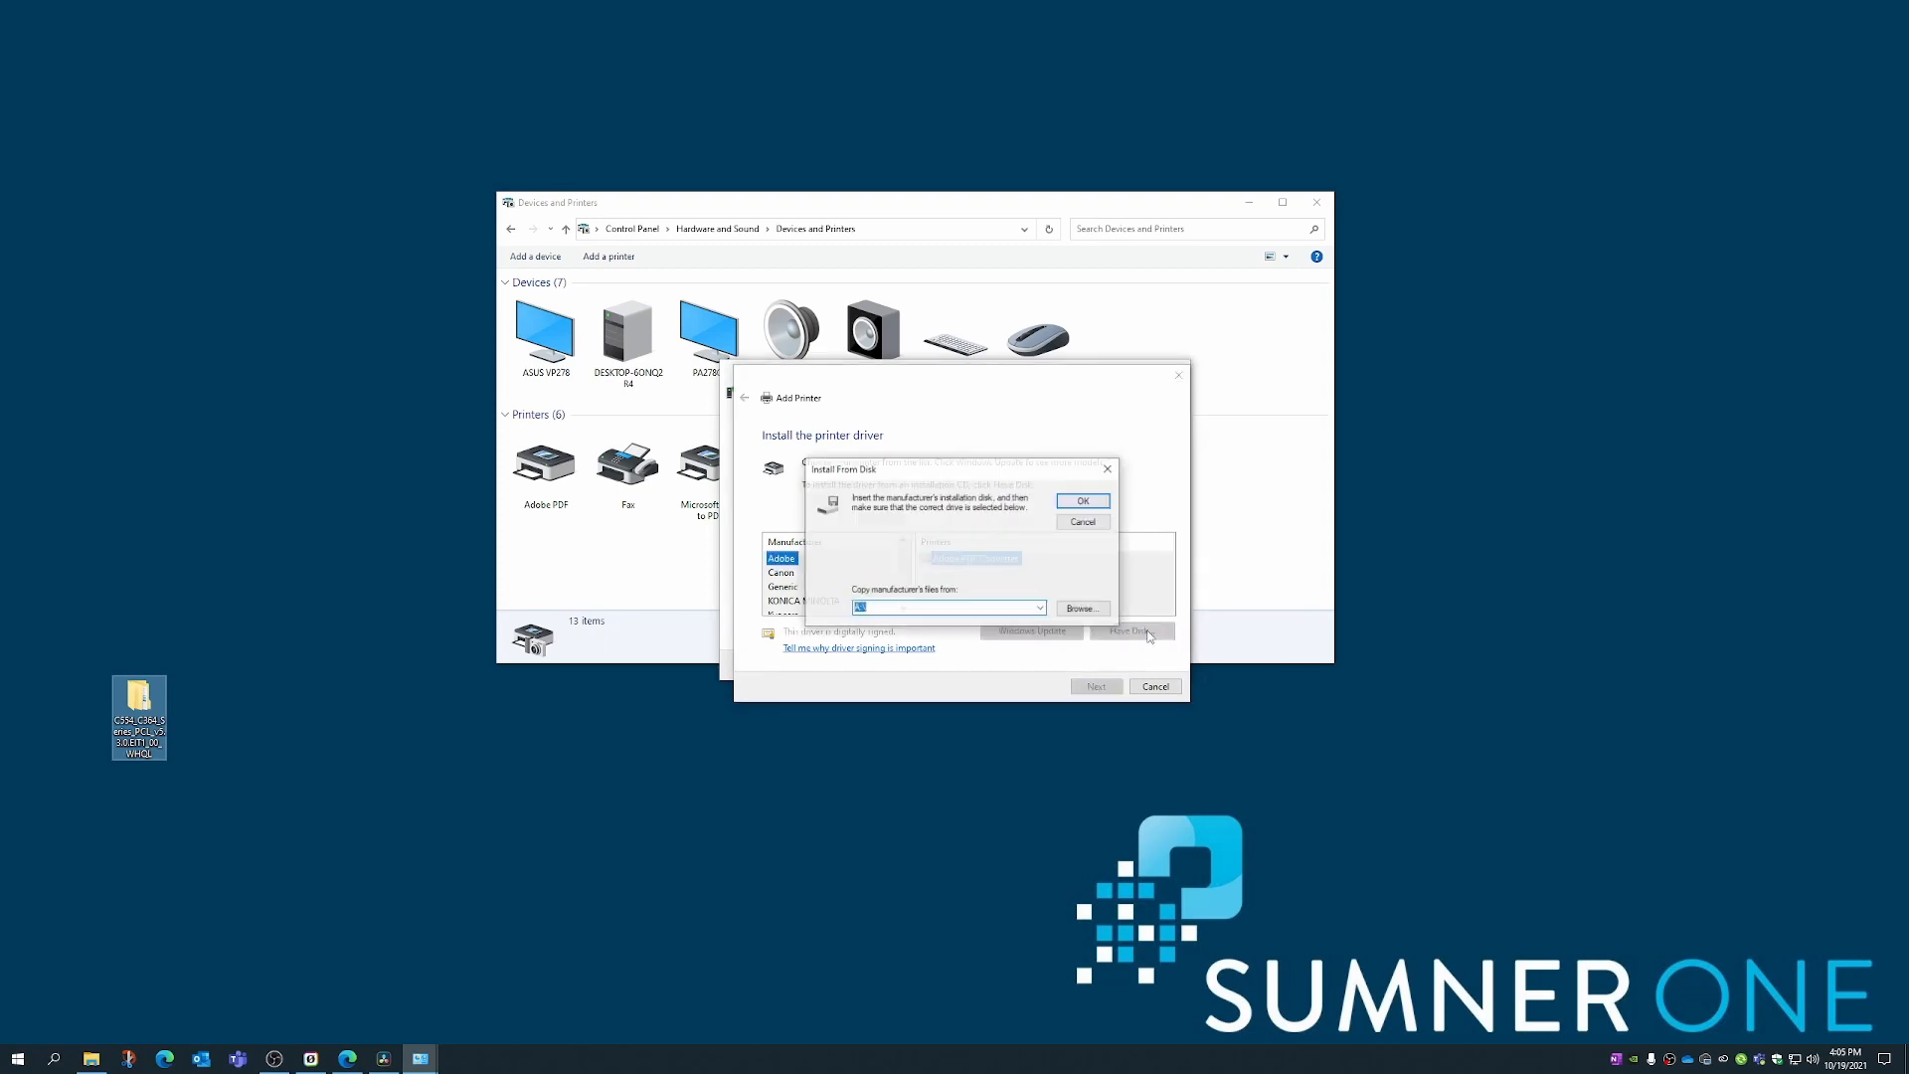
click(1081, 609)
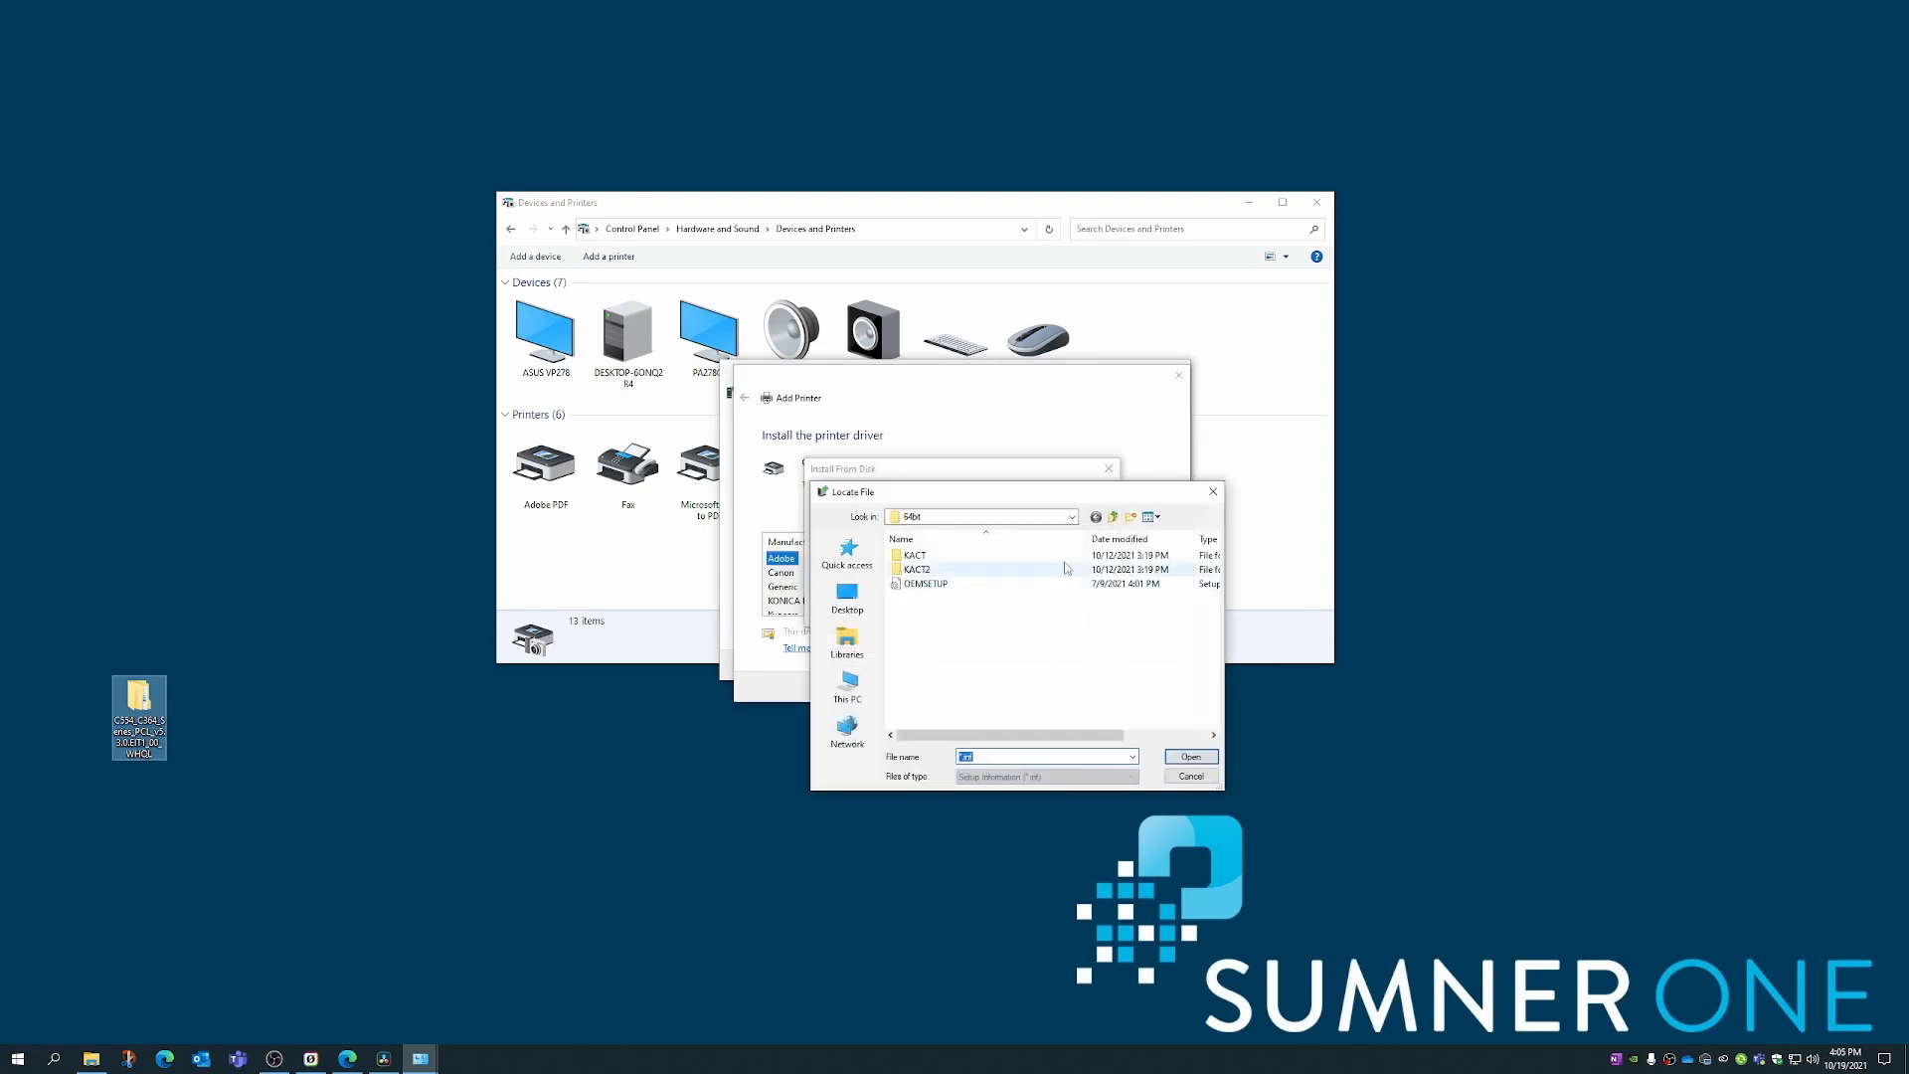
click(1044, 517)
click(1042, 518)
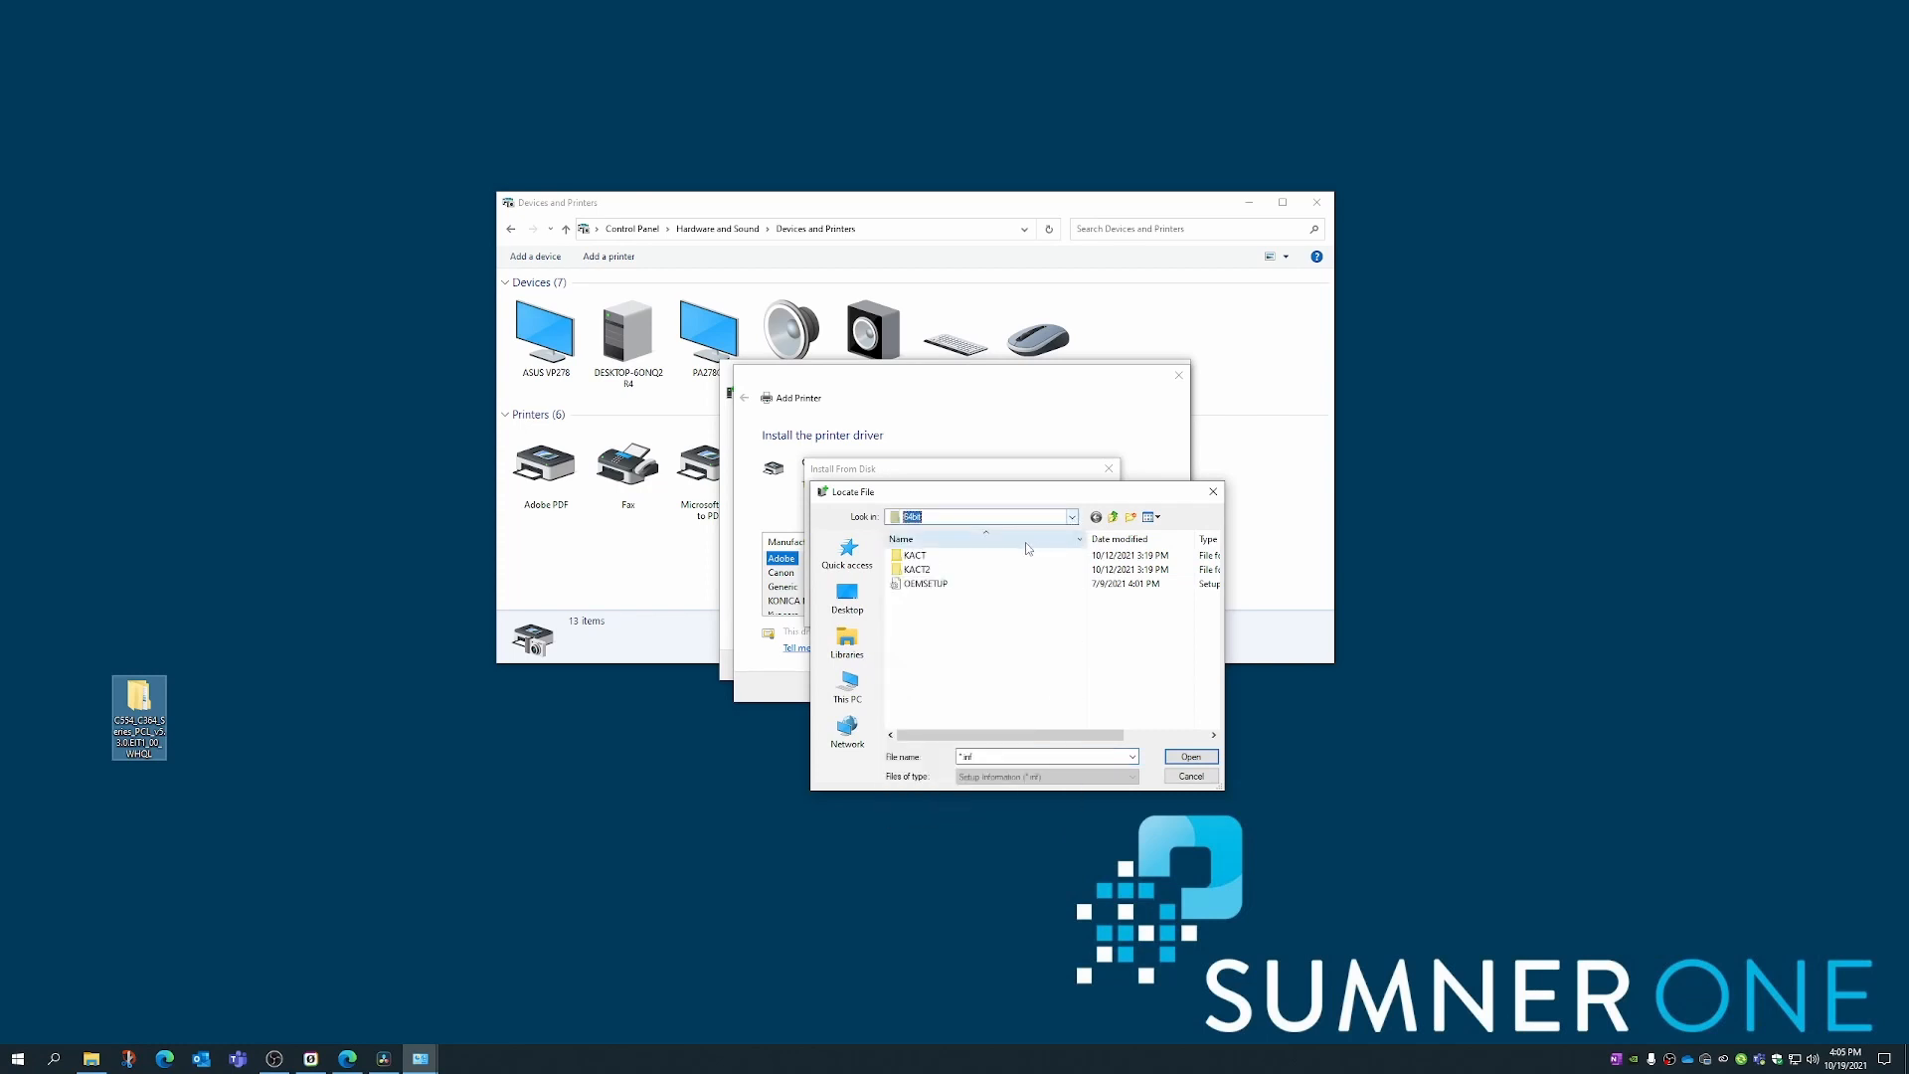
click(1072, 517)
click(919, 545)
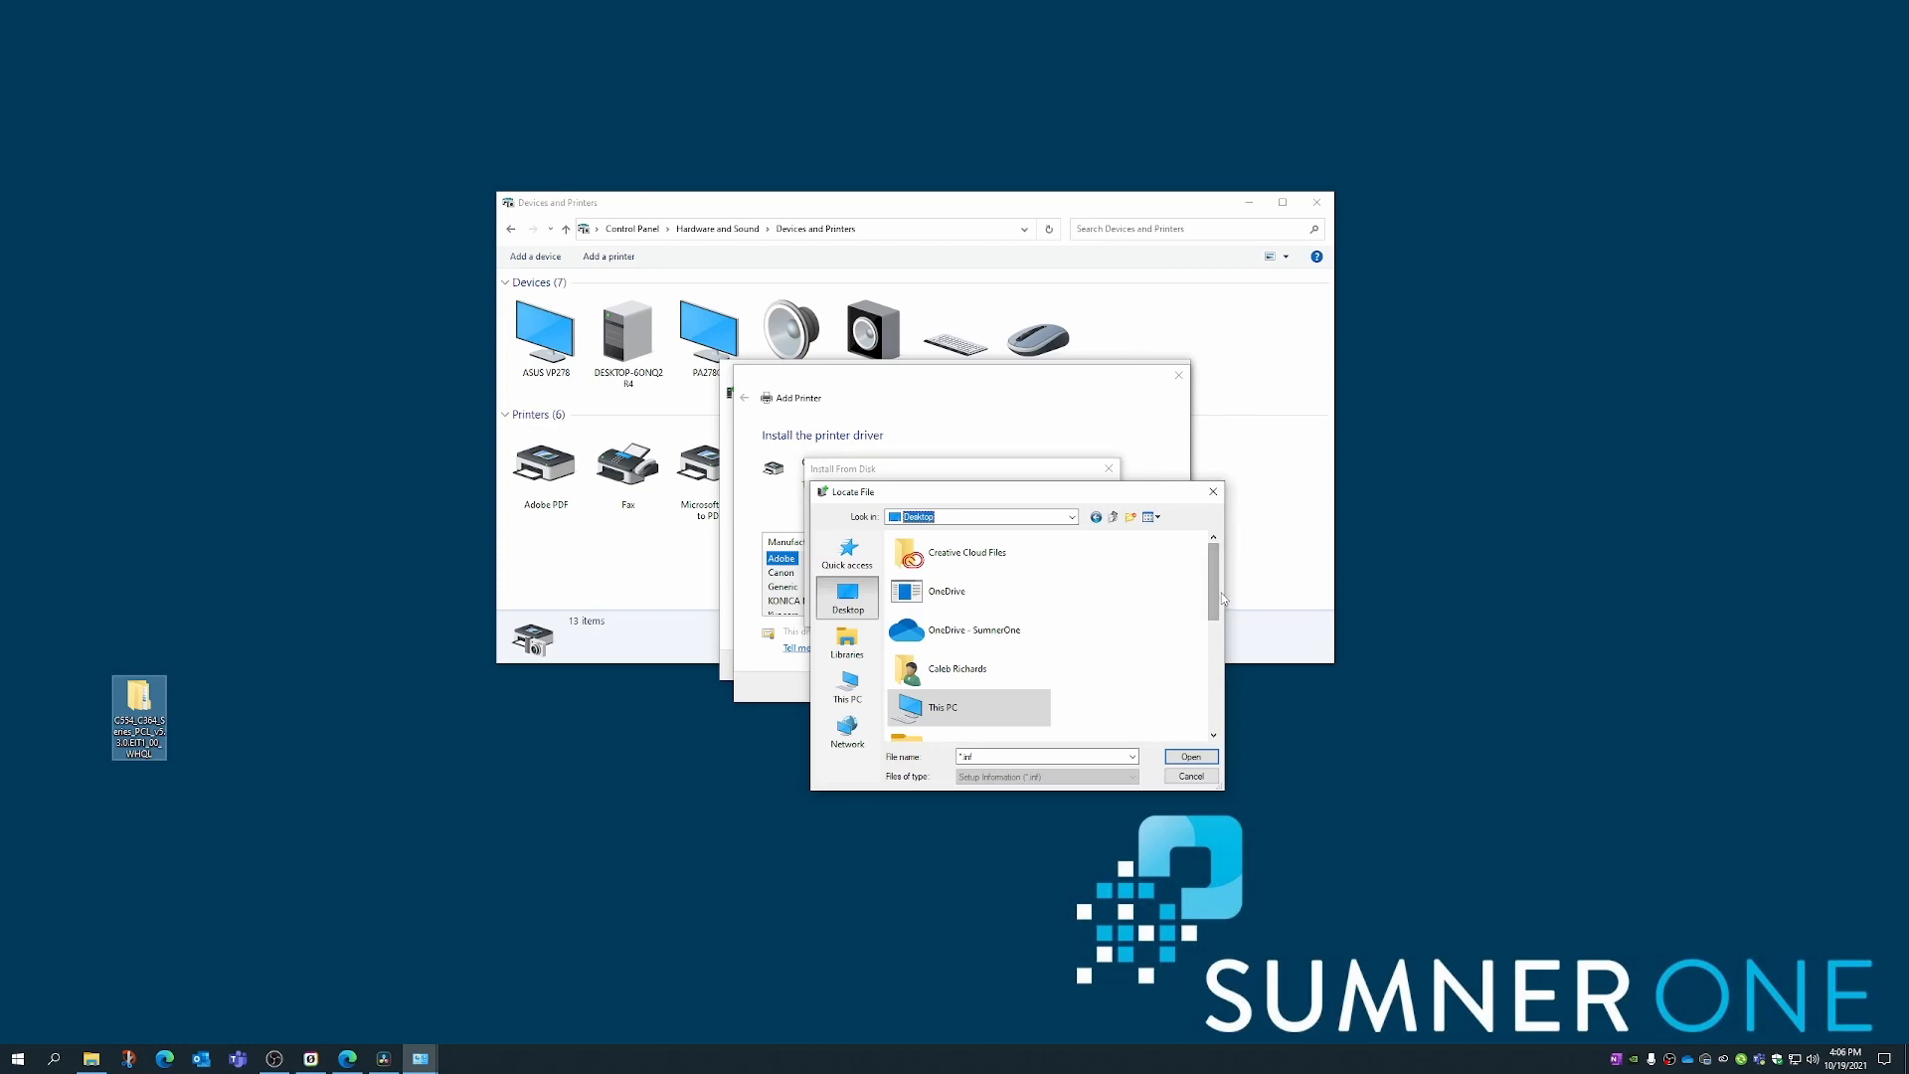
drag(1214, 600, 1141, 671)
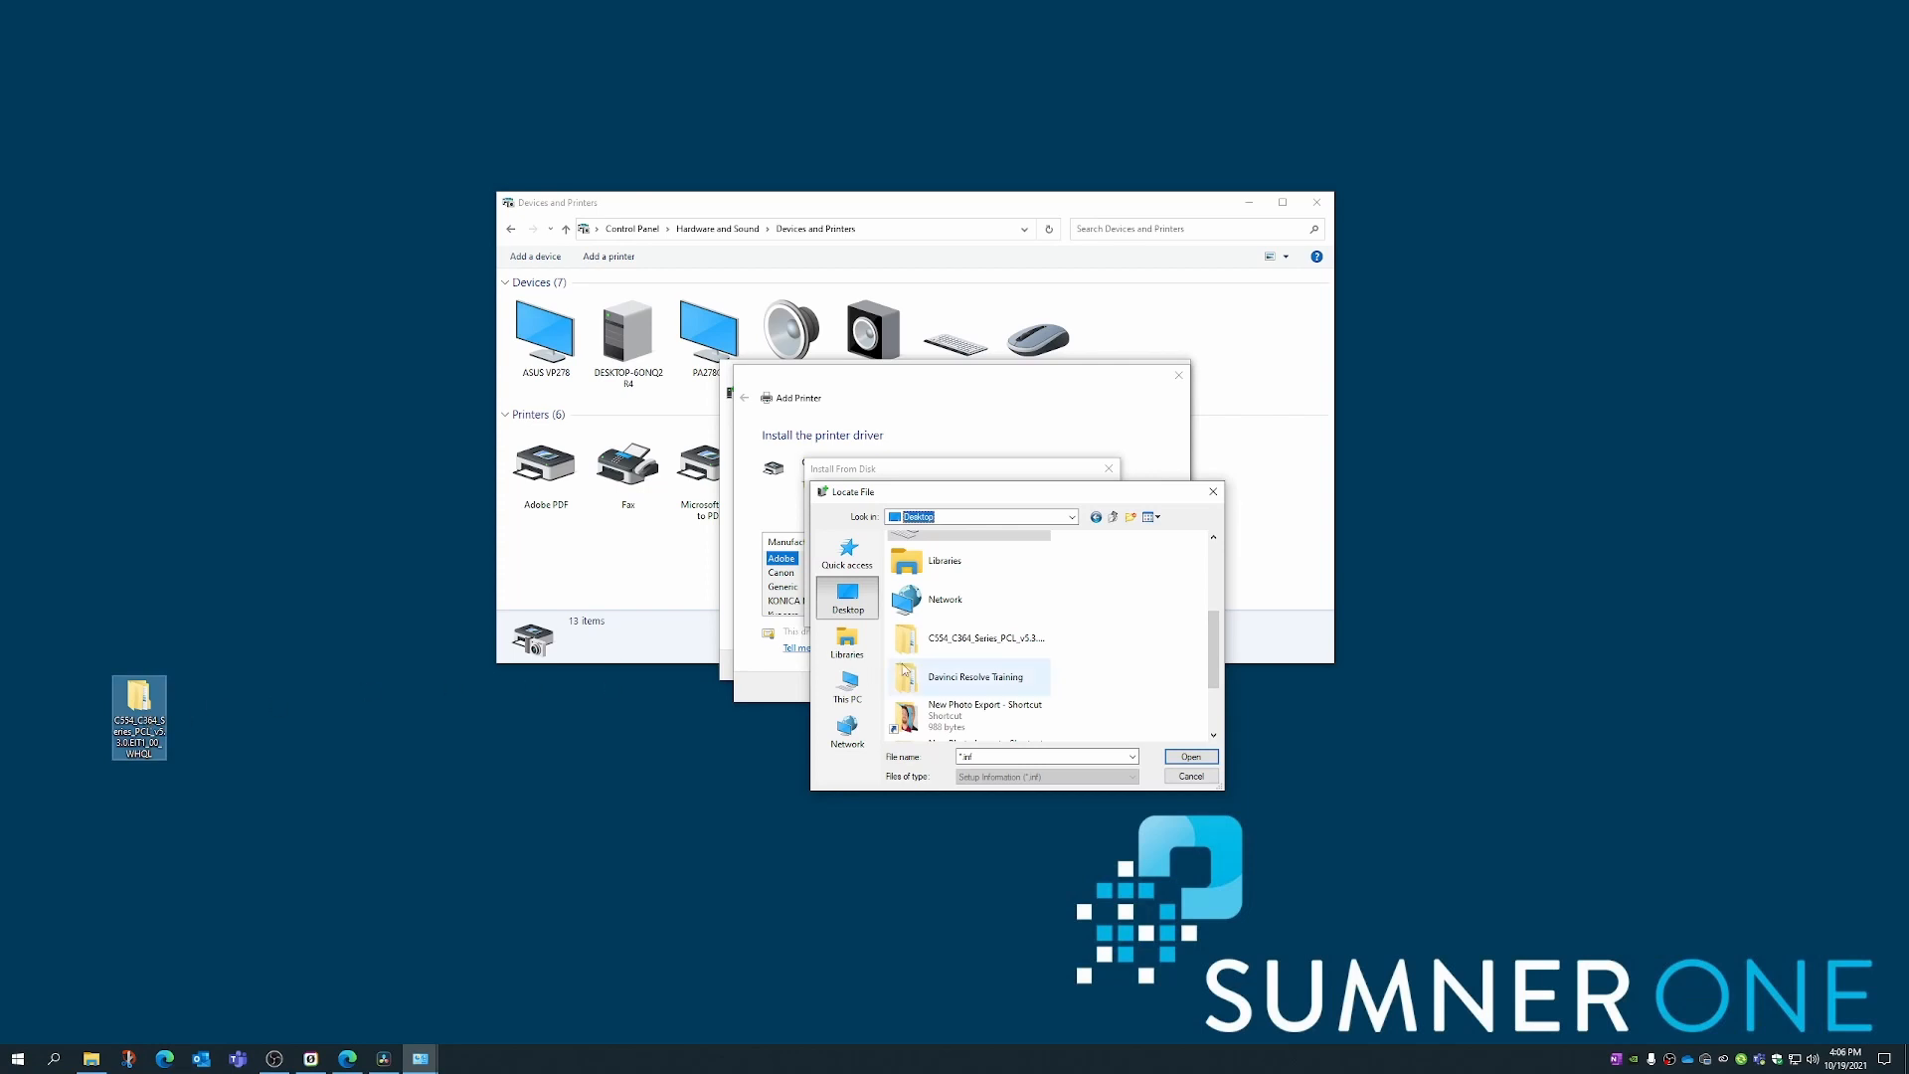
Step: Load the driver's setup information file from the C554_C364 folder's Driver, Drivers, PCL, en, Win_x64 subfolders
click(990, 651)
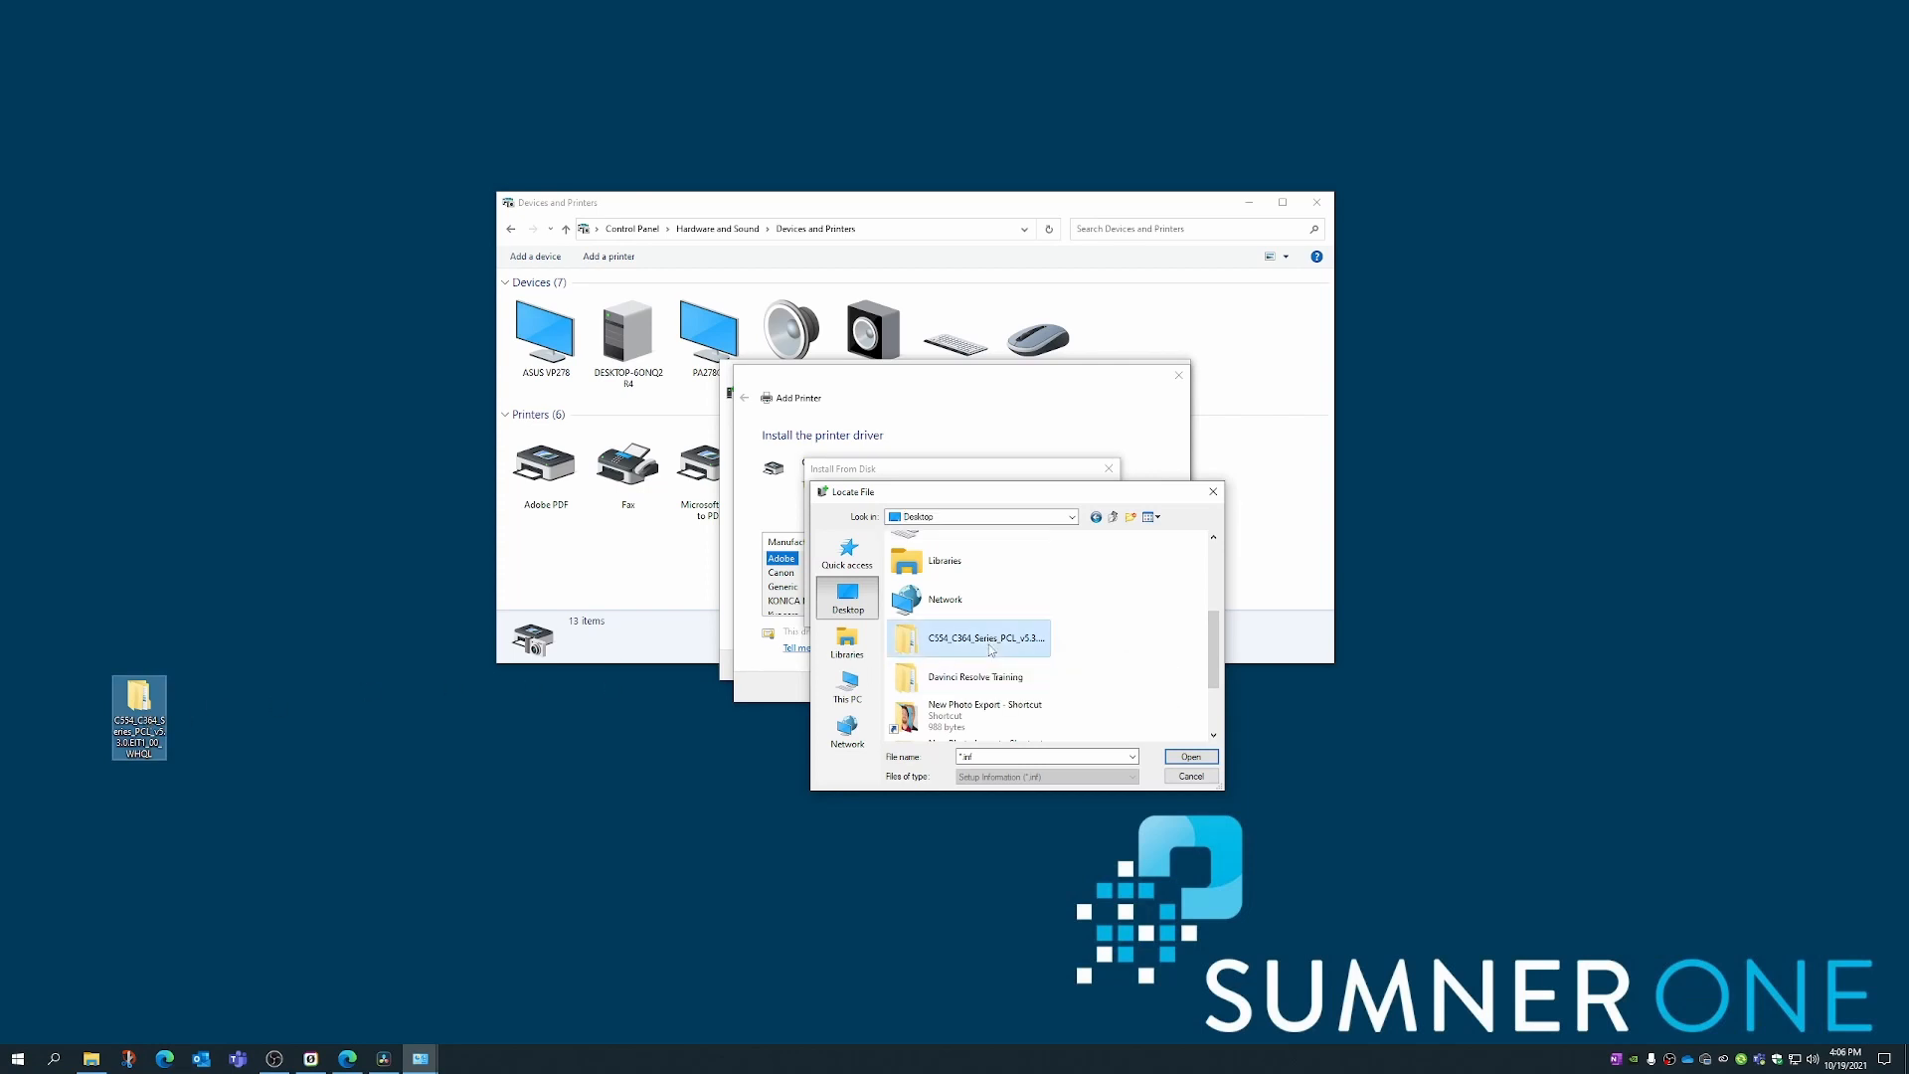
click(1193, 758)
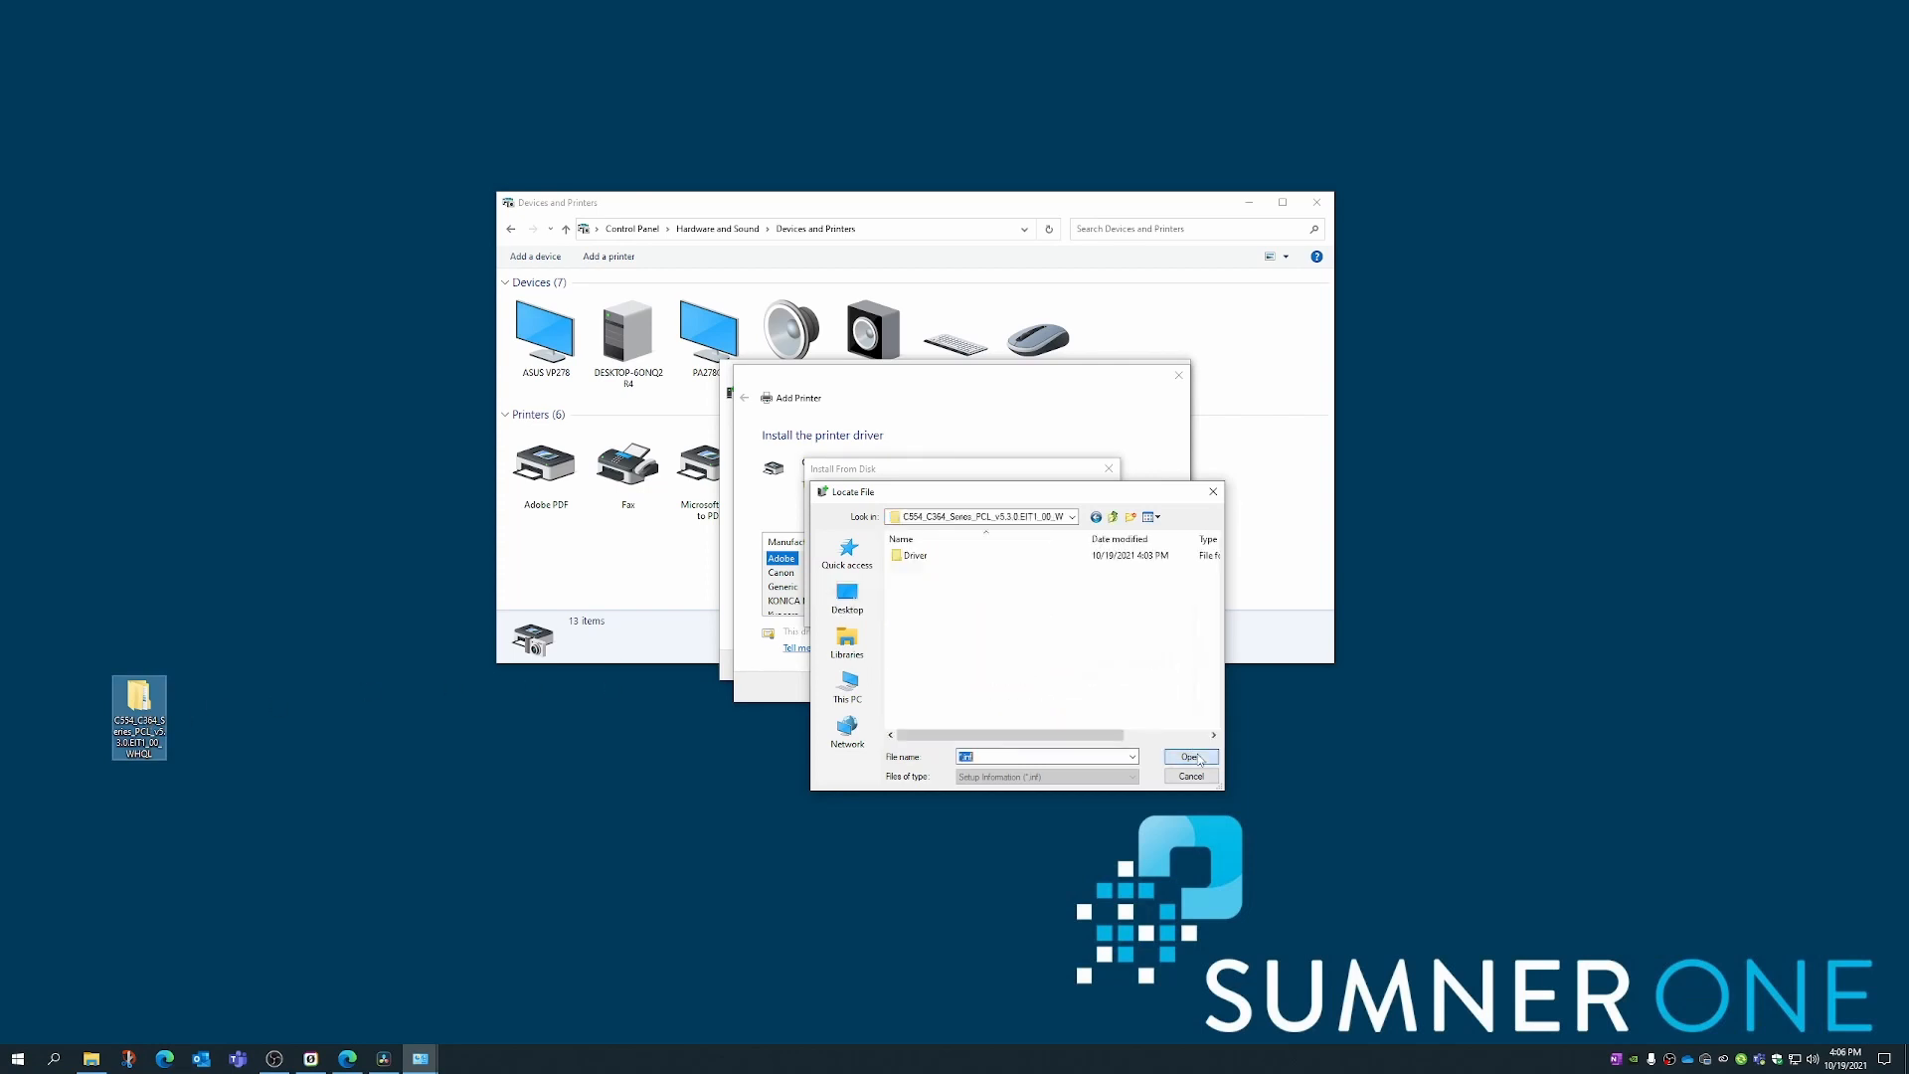
double_click(915, 556)
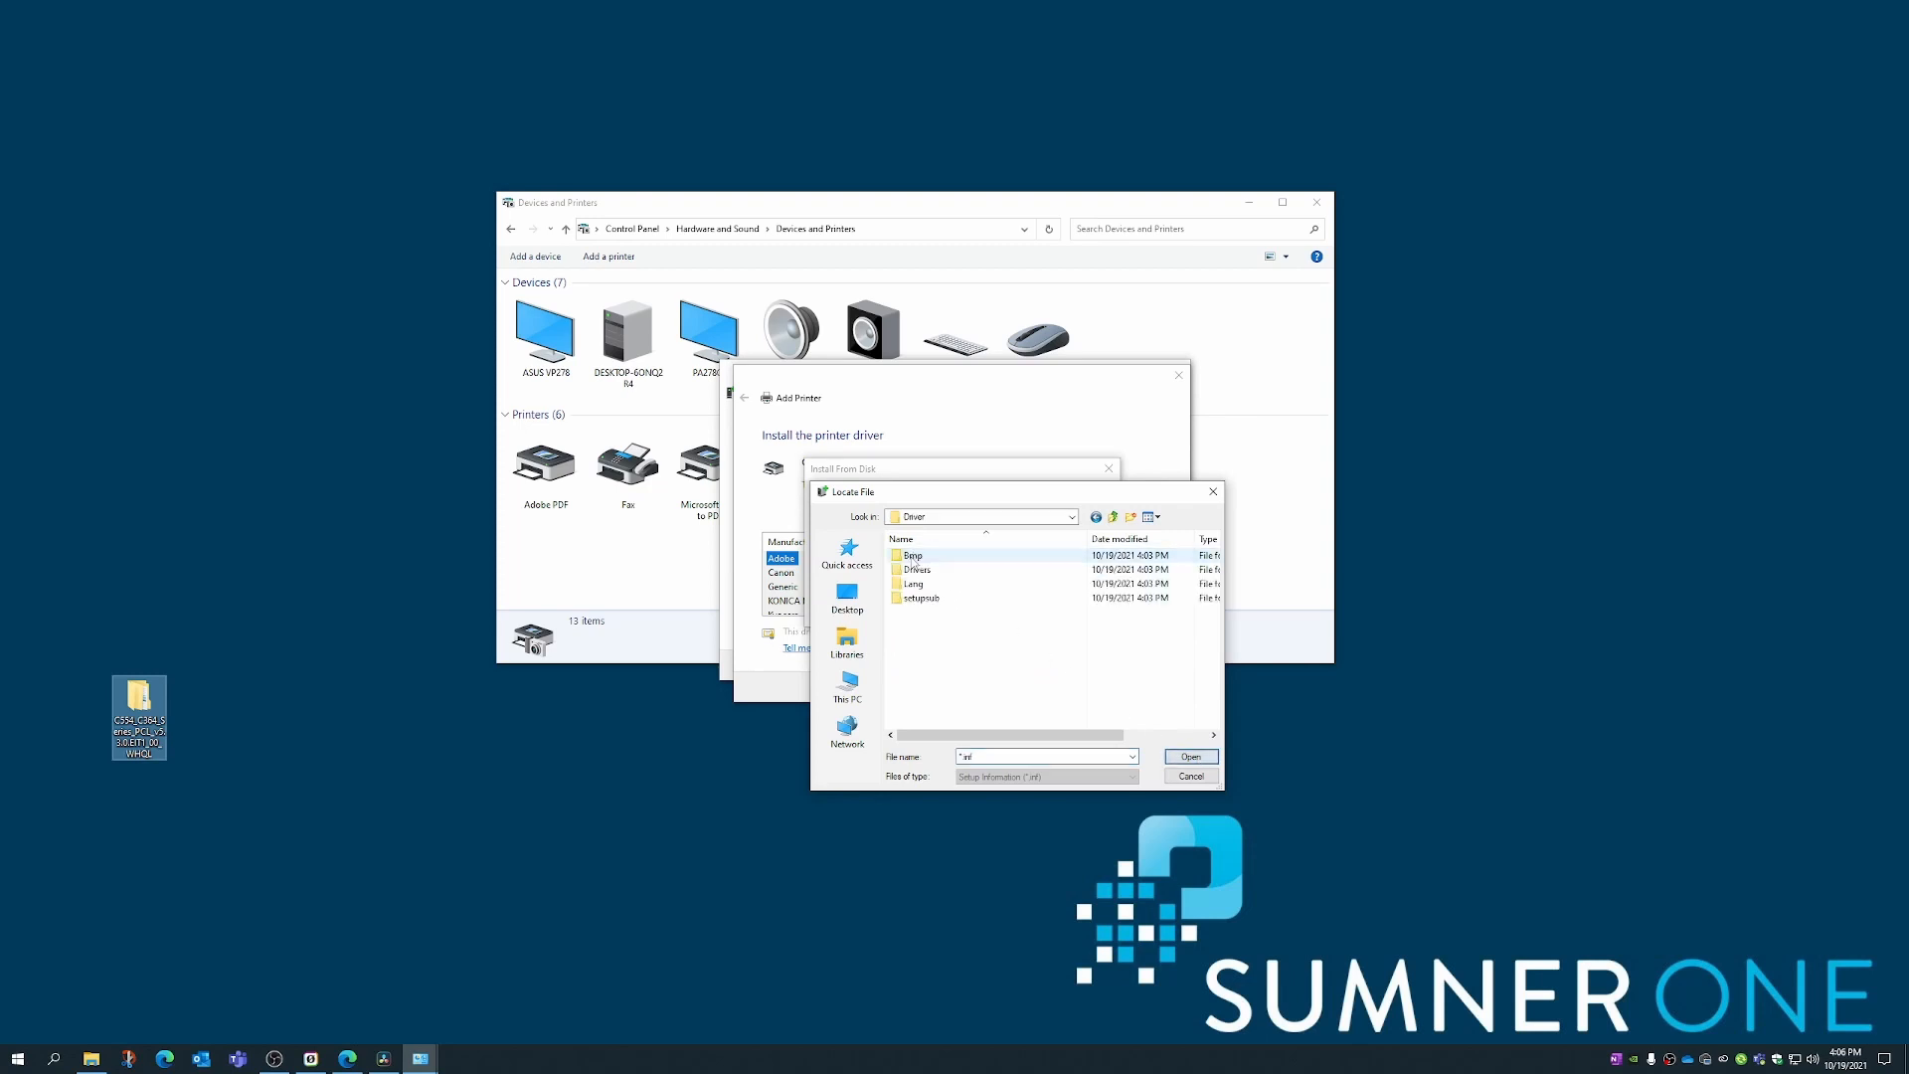
double_click(917, 570)
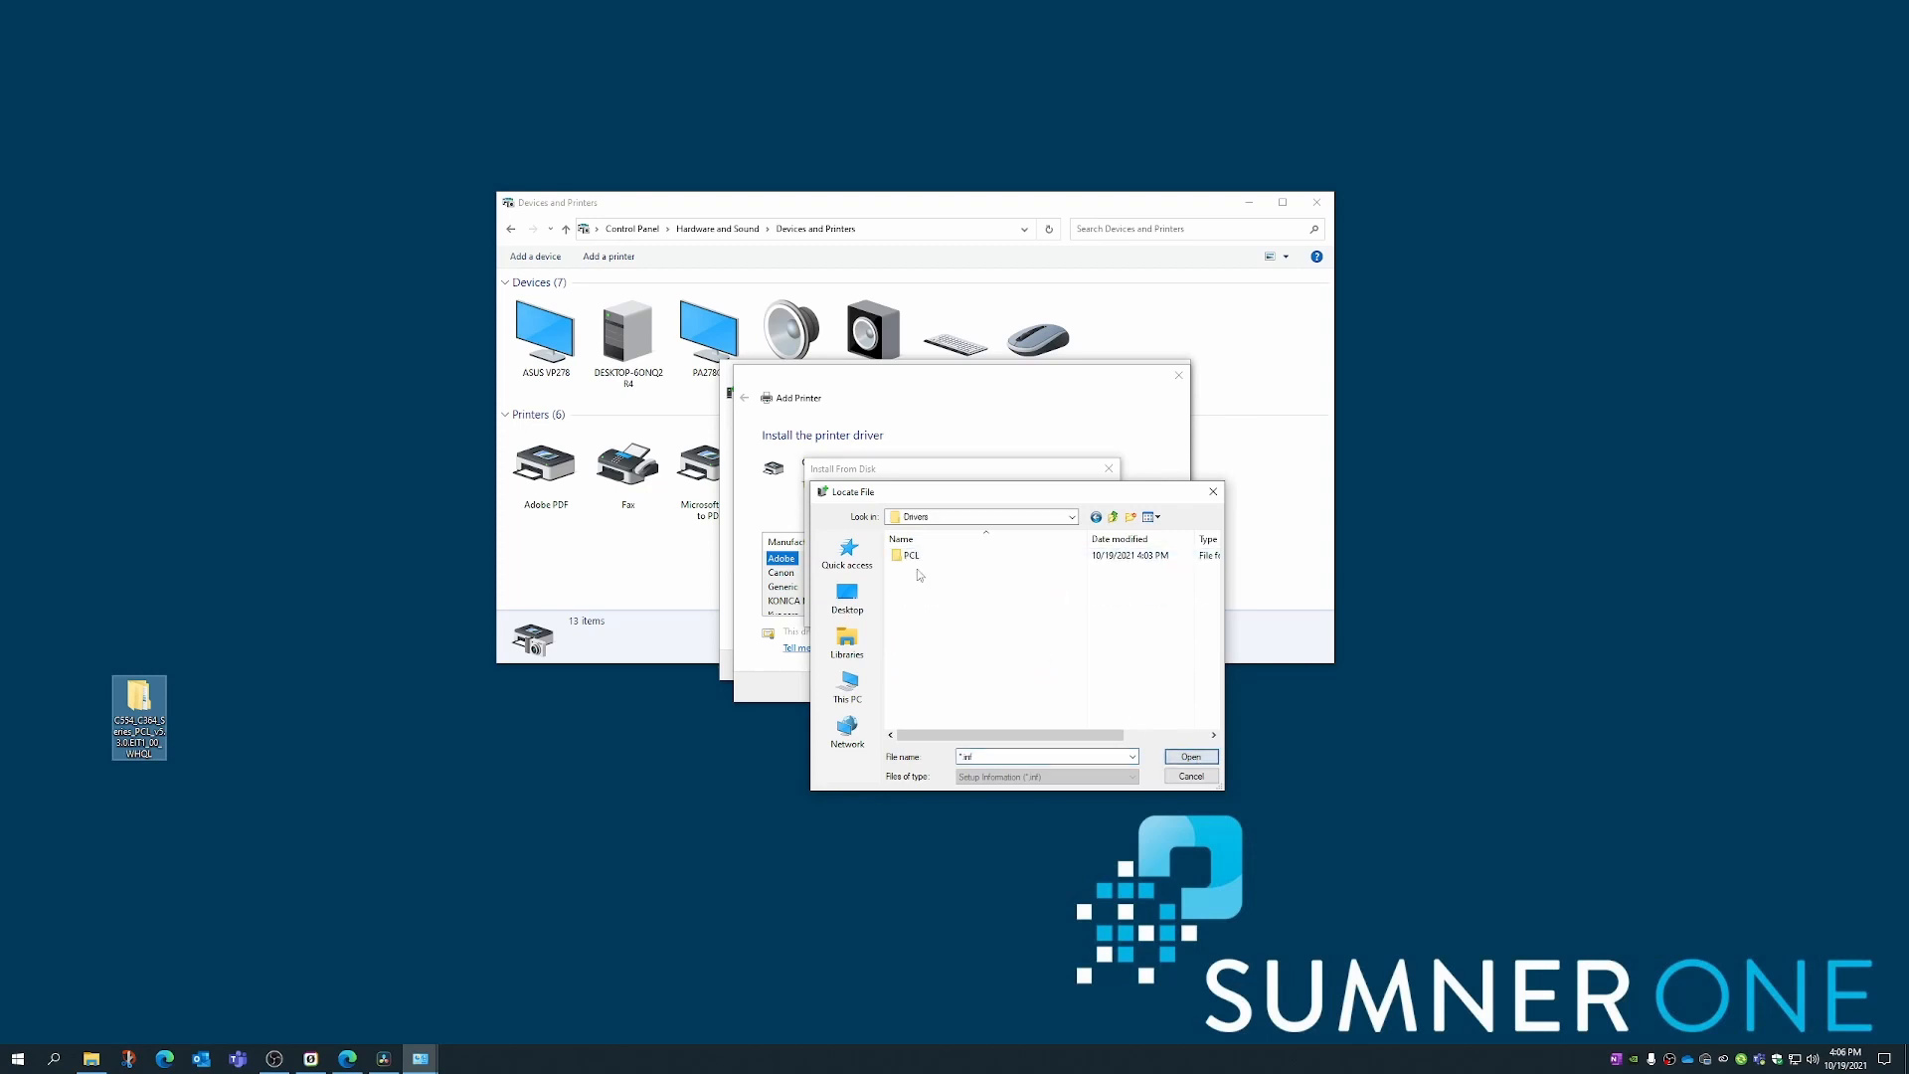
double_click(913, 558)
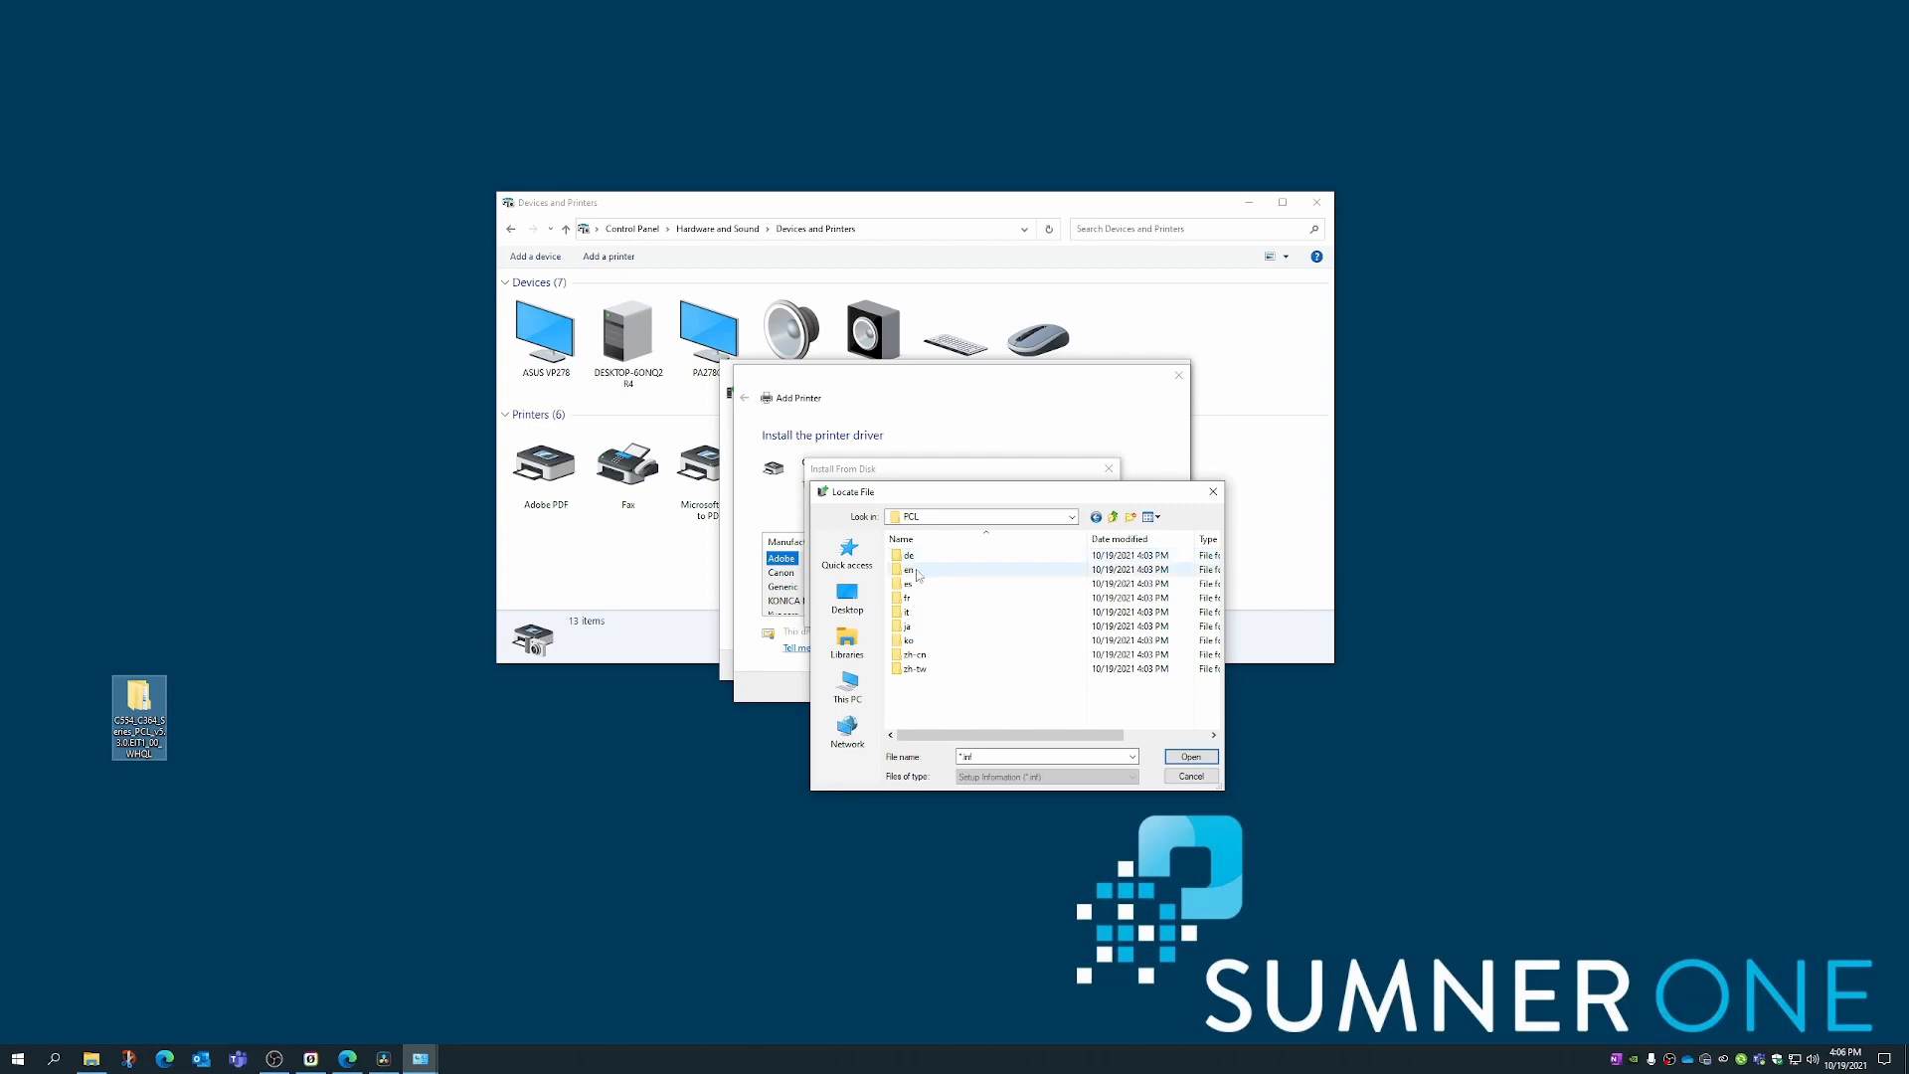
double_click(909, 570)
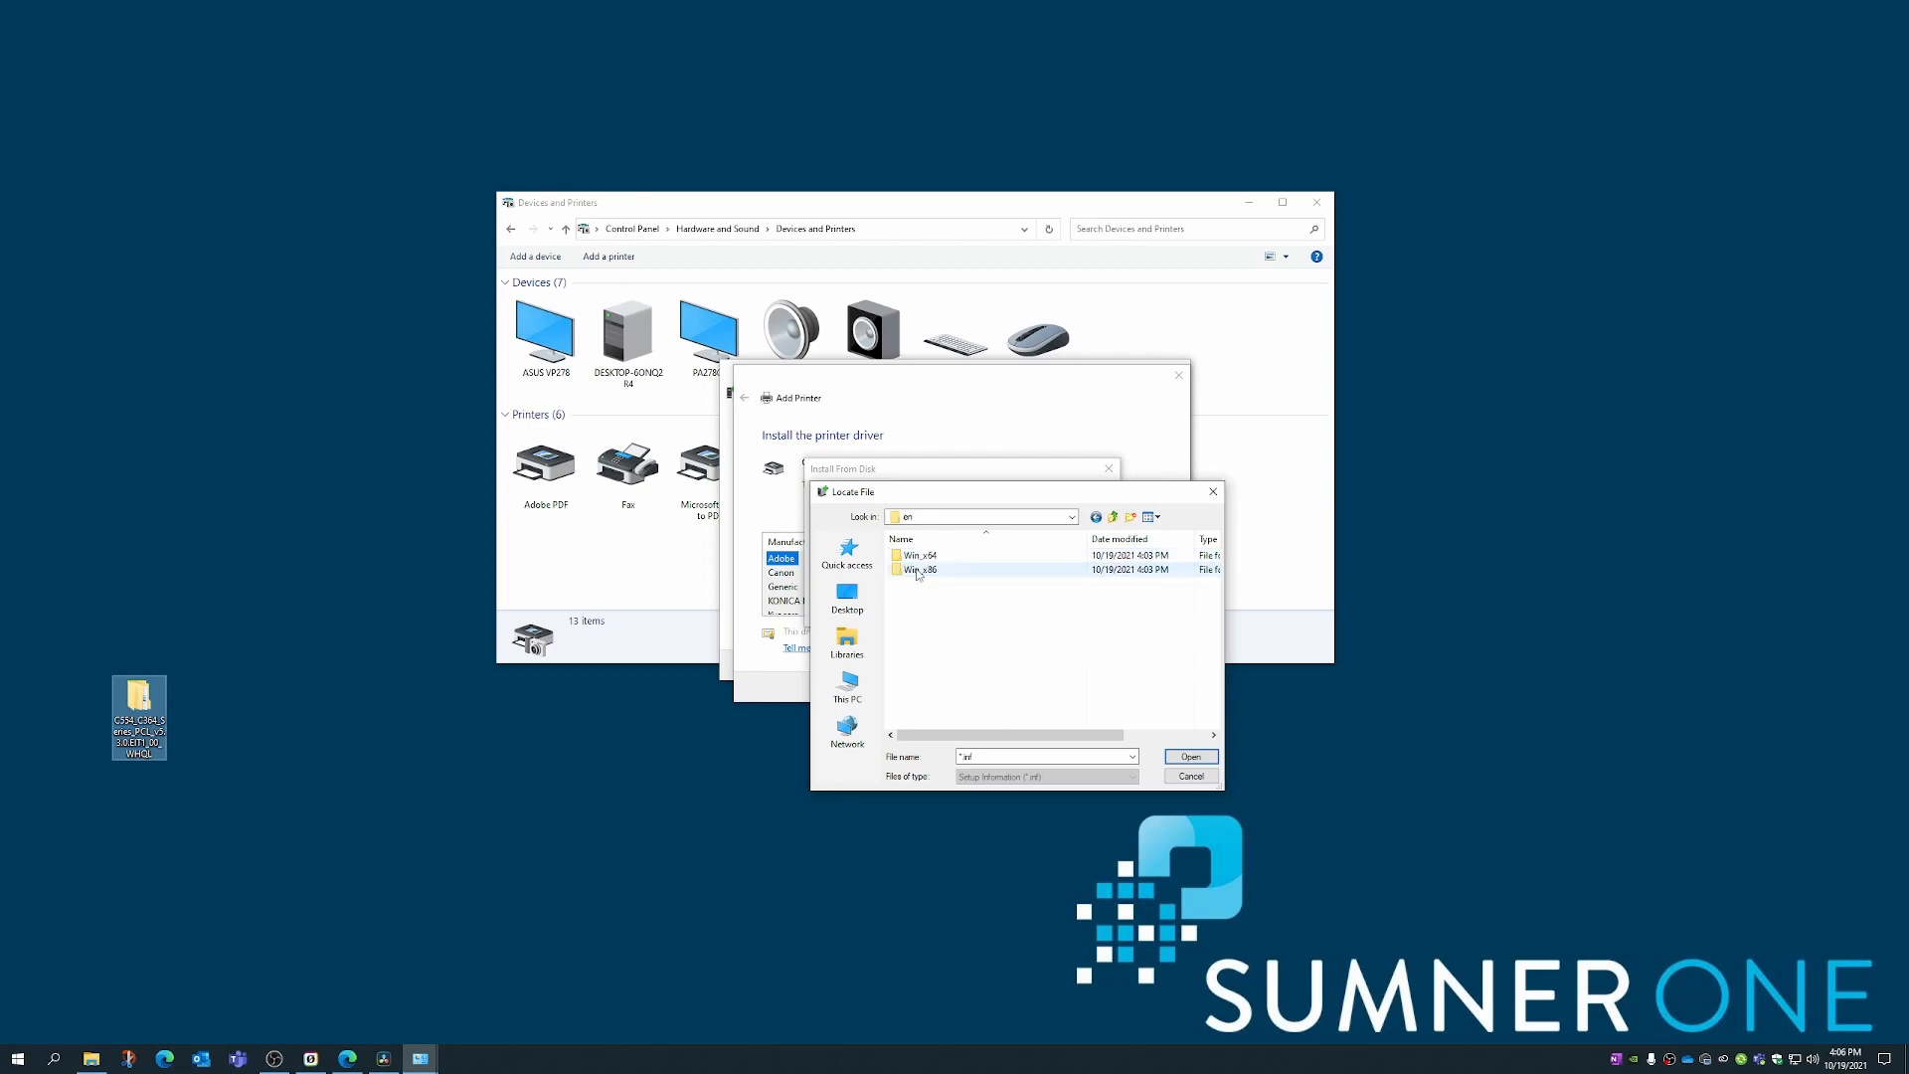
double_click(919, 556)
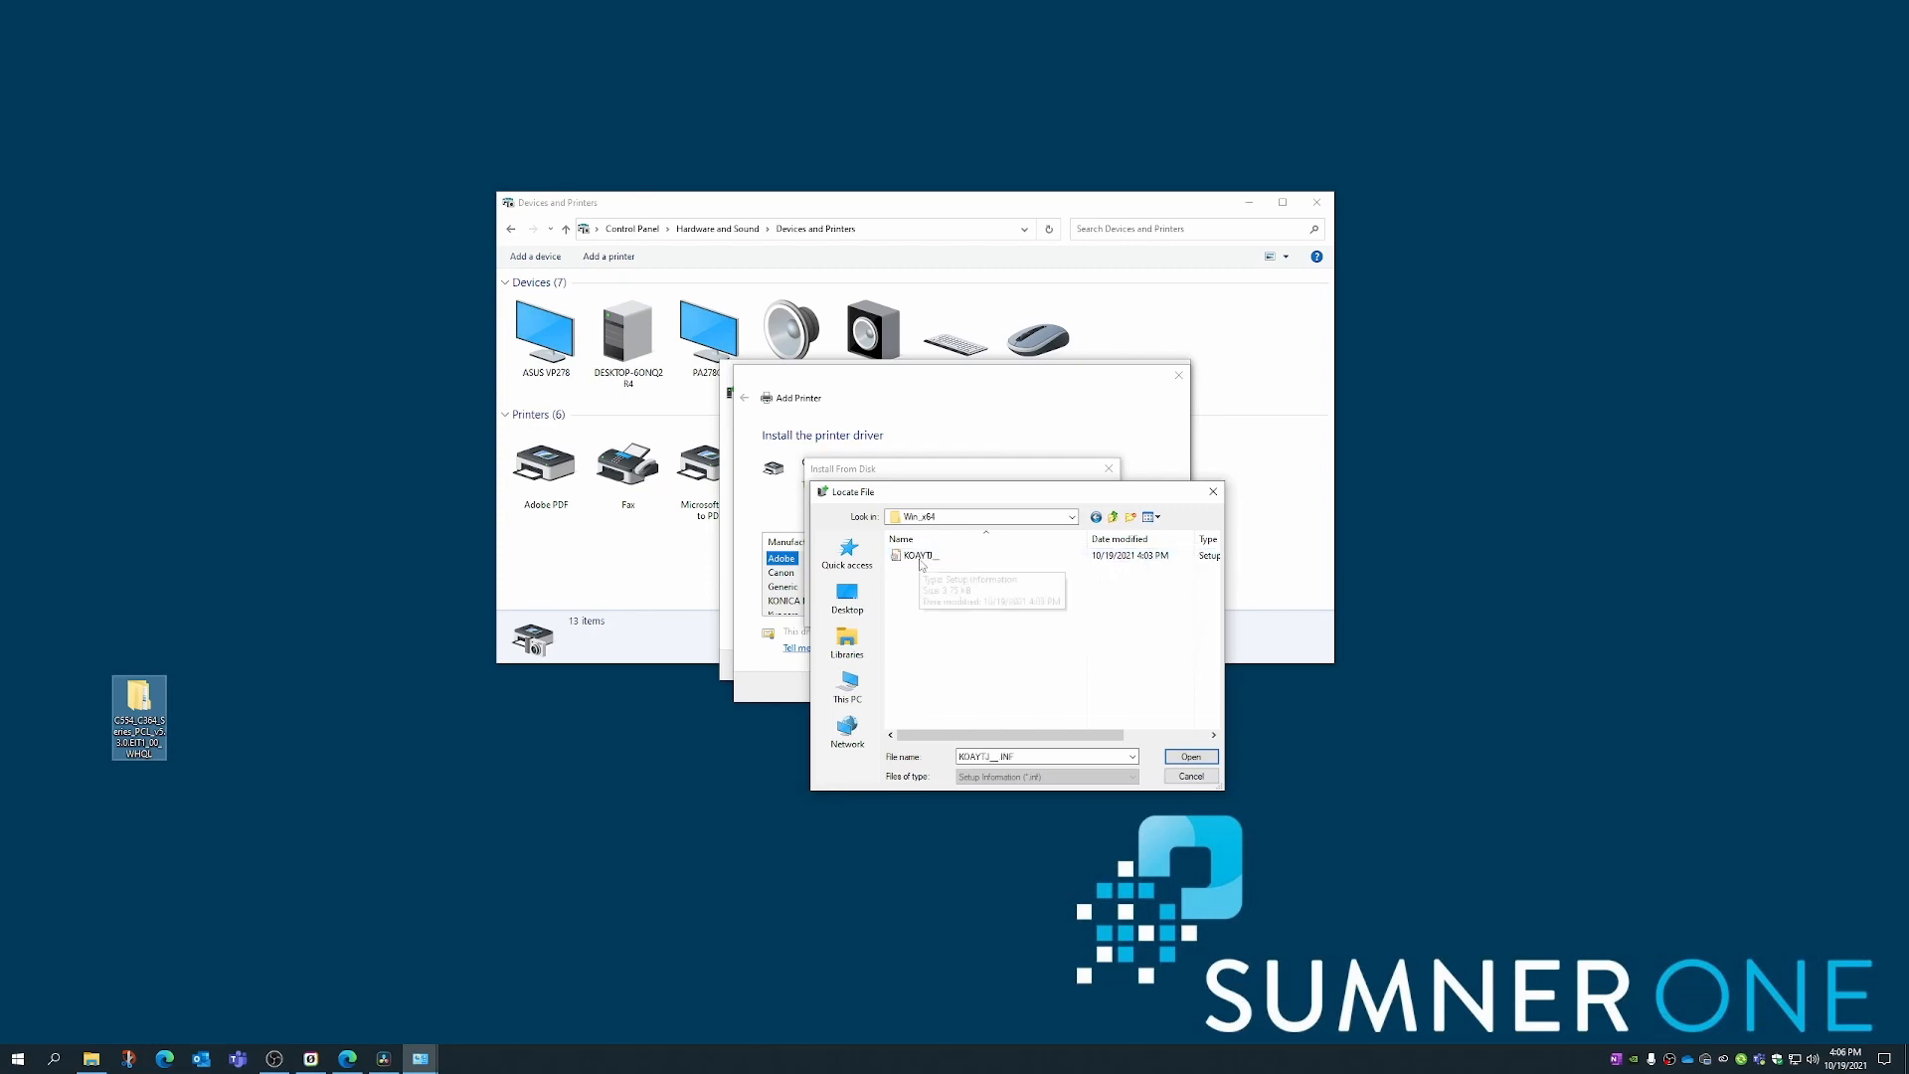
double_click(925, 559)
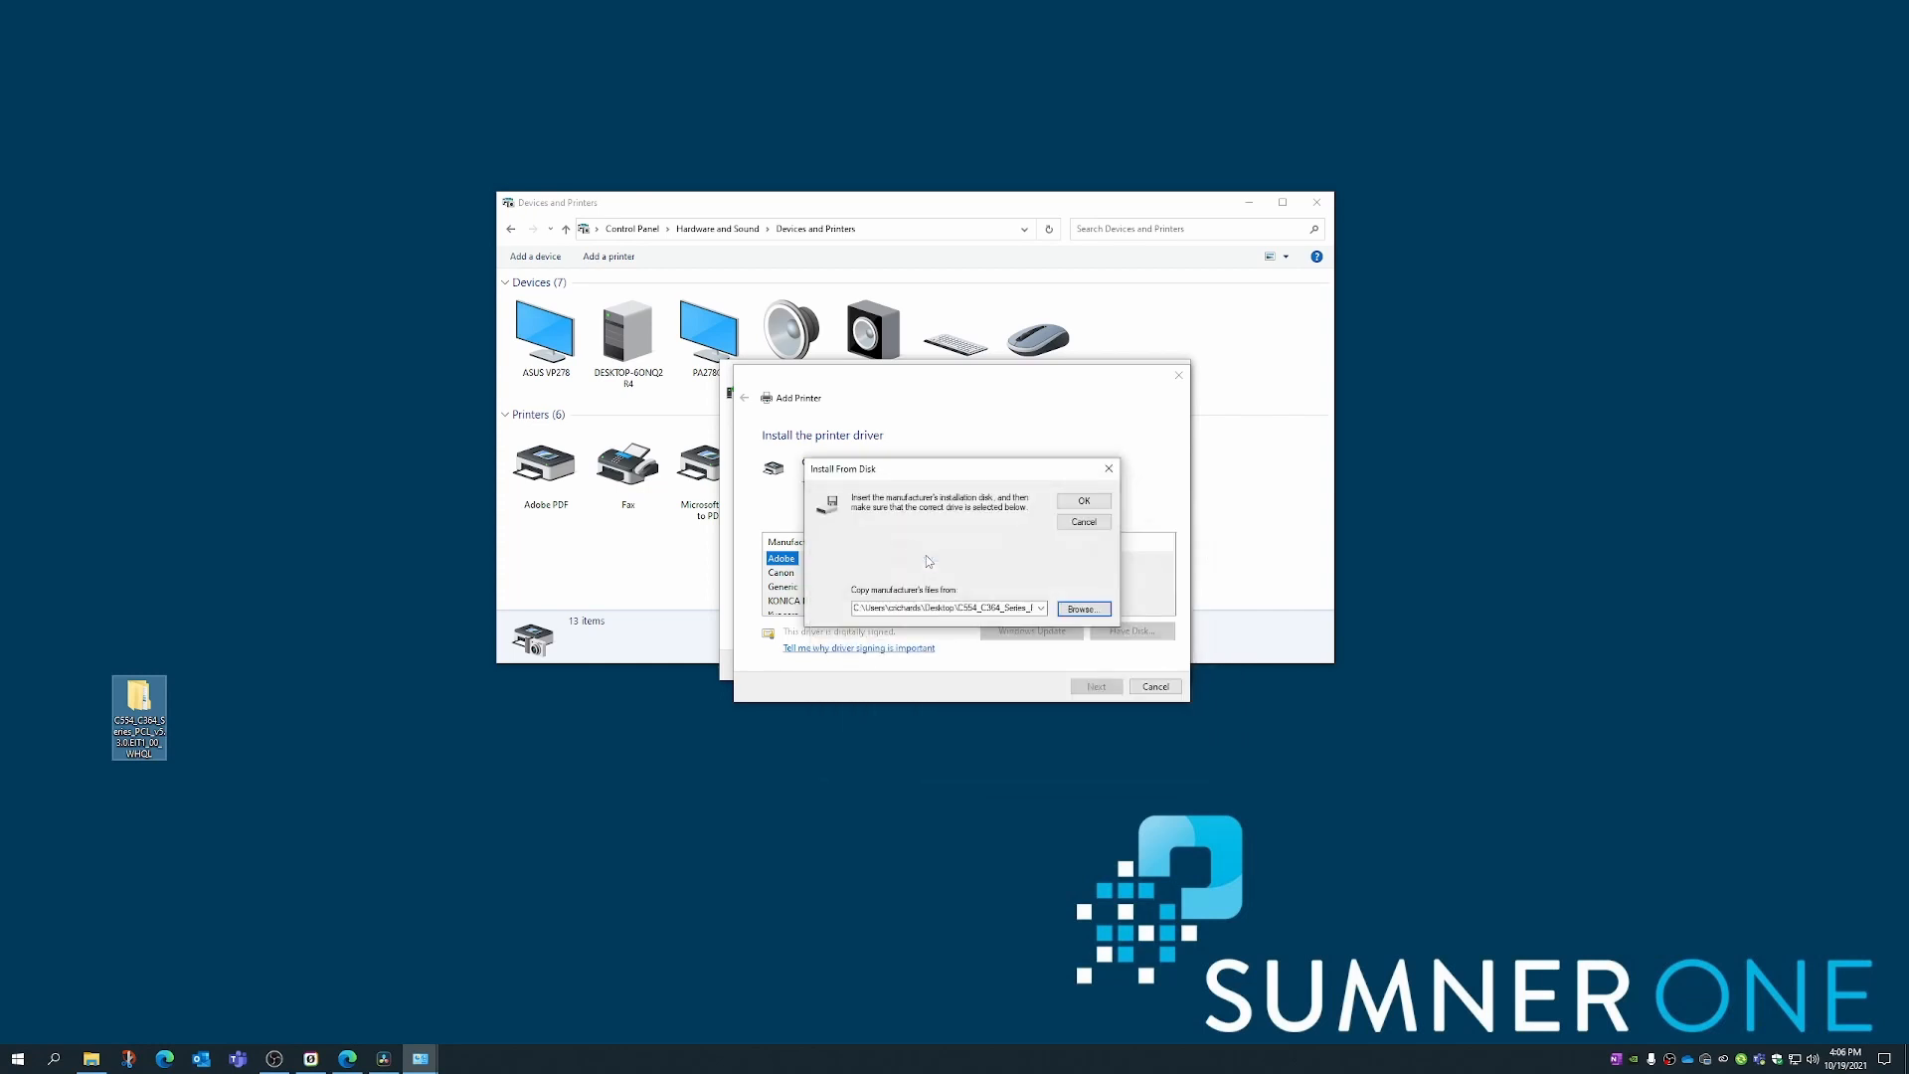
click(1098, 502)
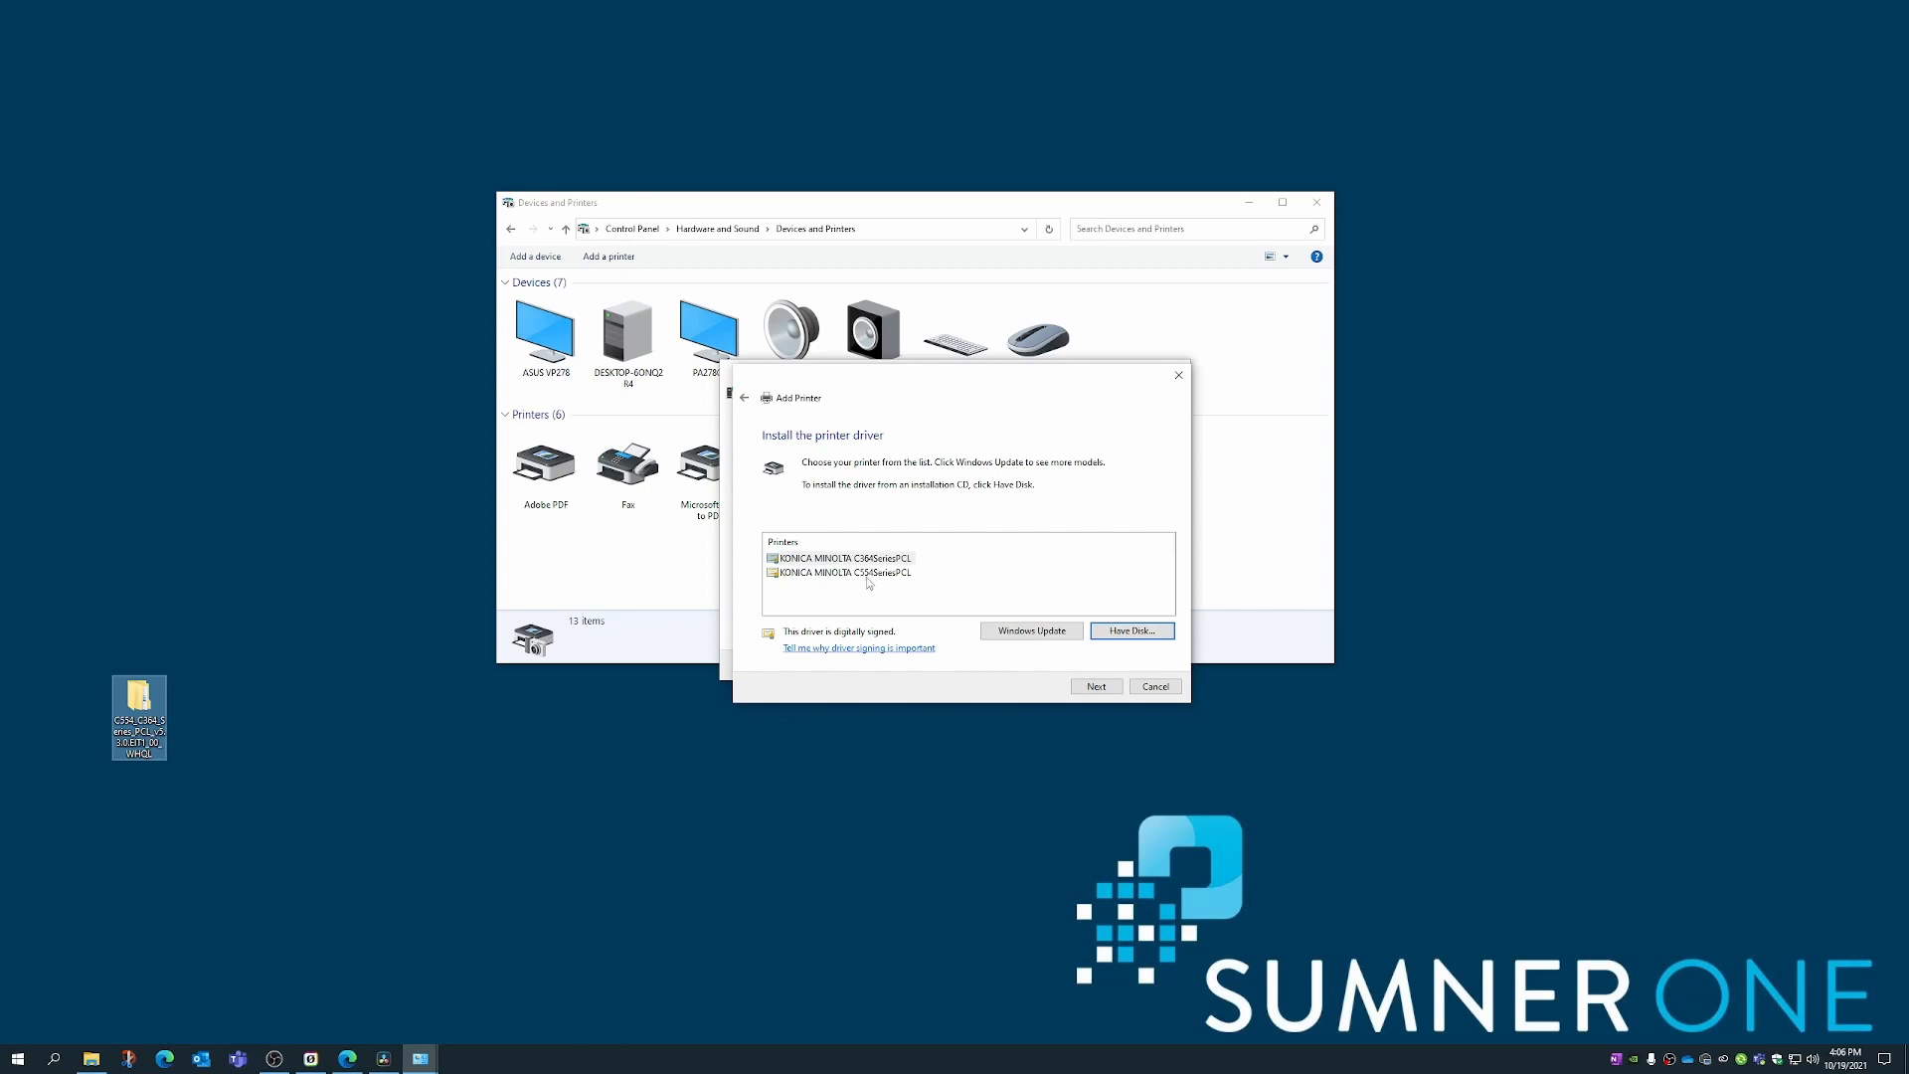
Step: Install the KONICA MINOLTA C554SeriesPCL driver with the suggested printer name and no sharing, and finish adding the printer
click(891, 579)
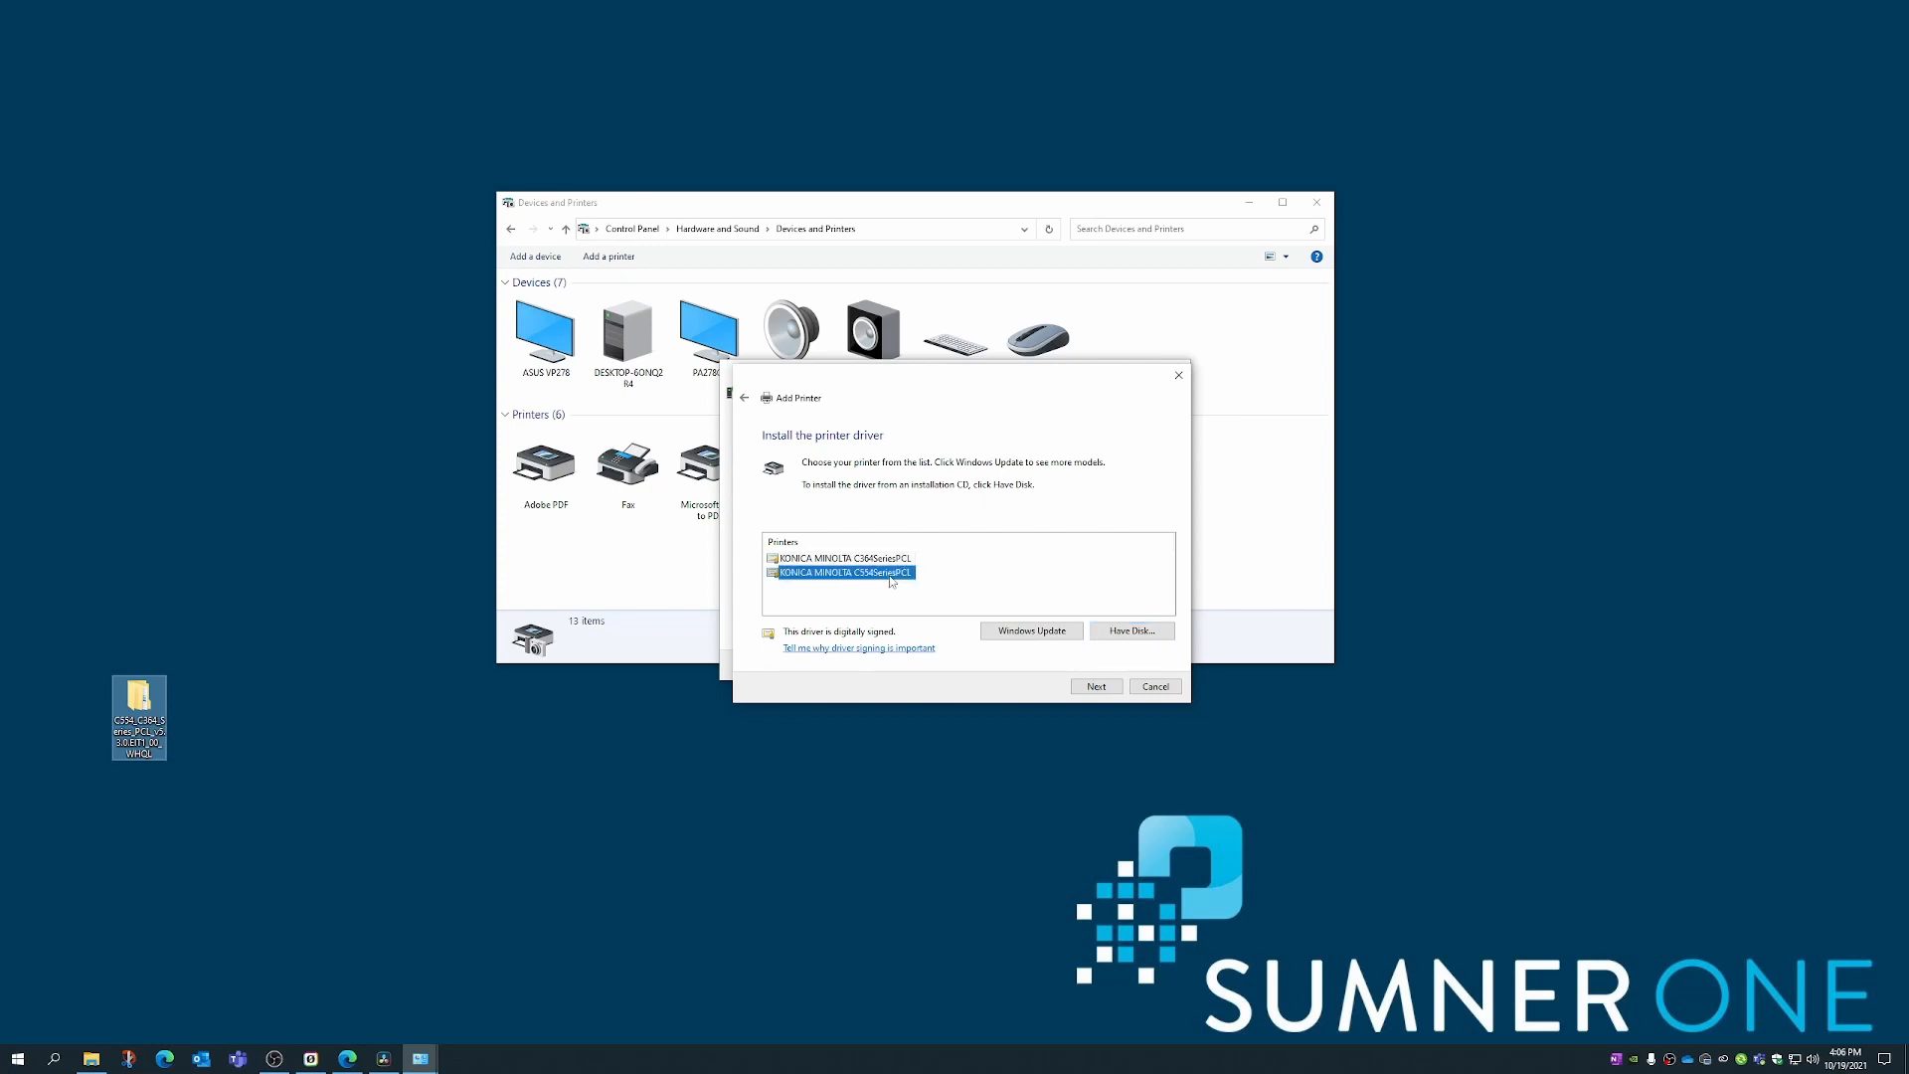
click(1098, 688)
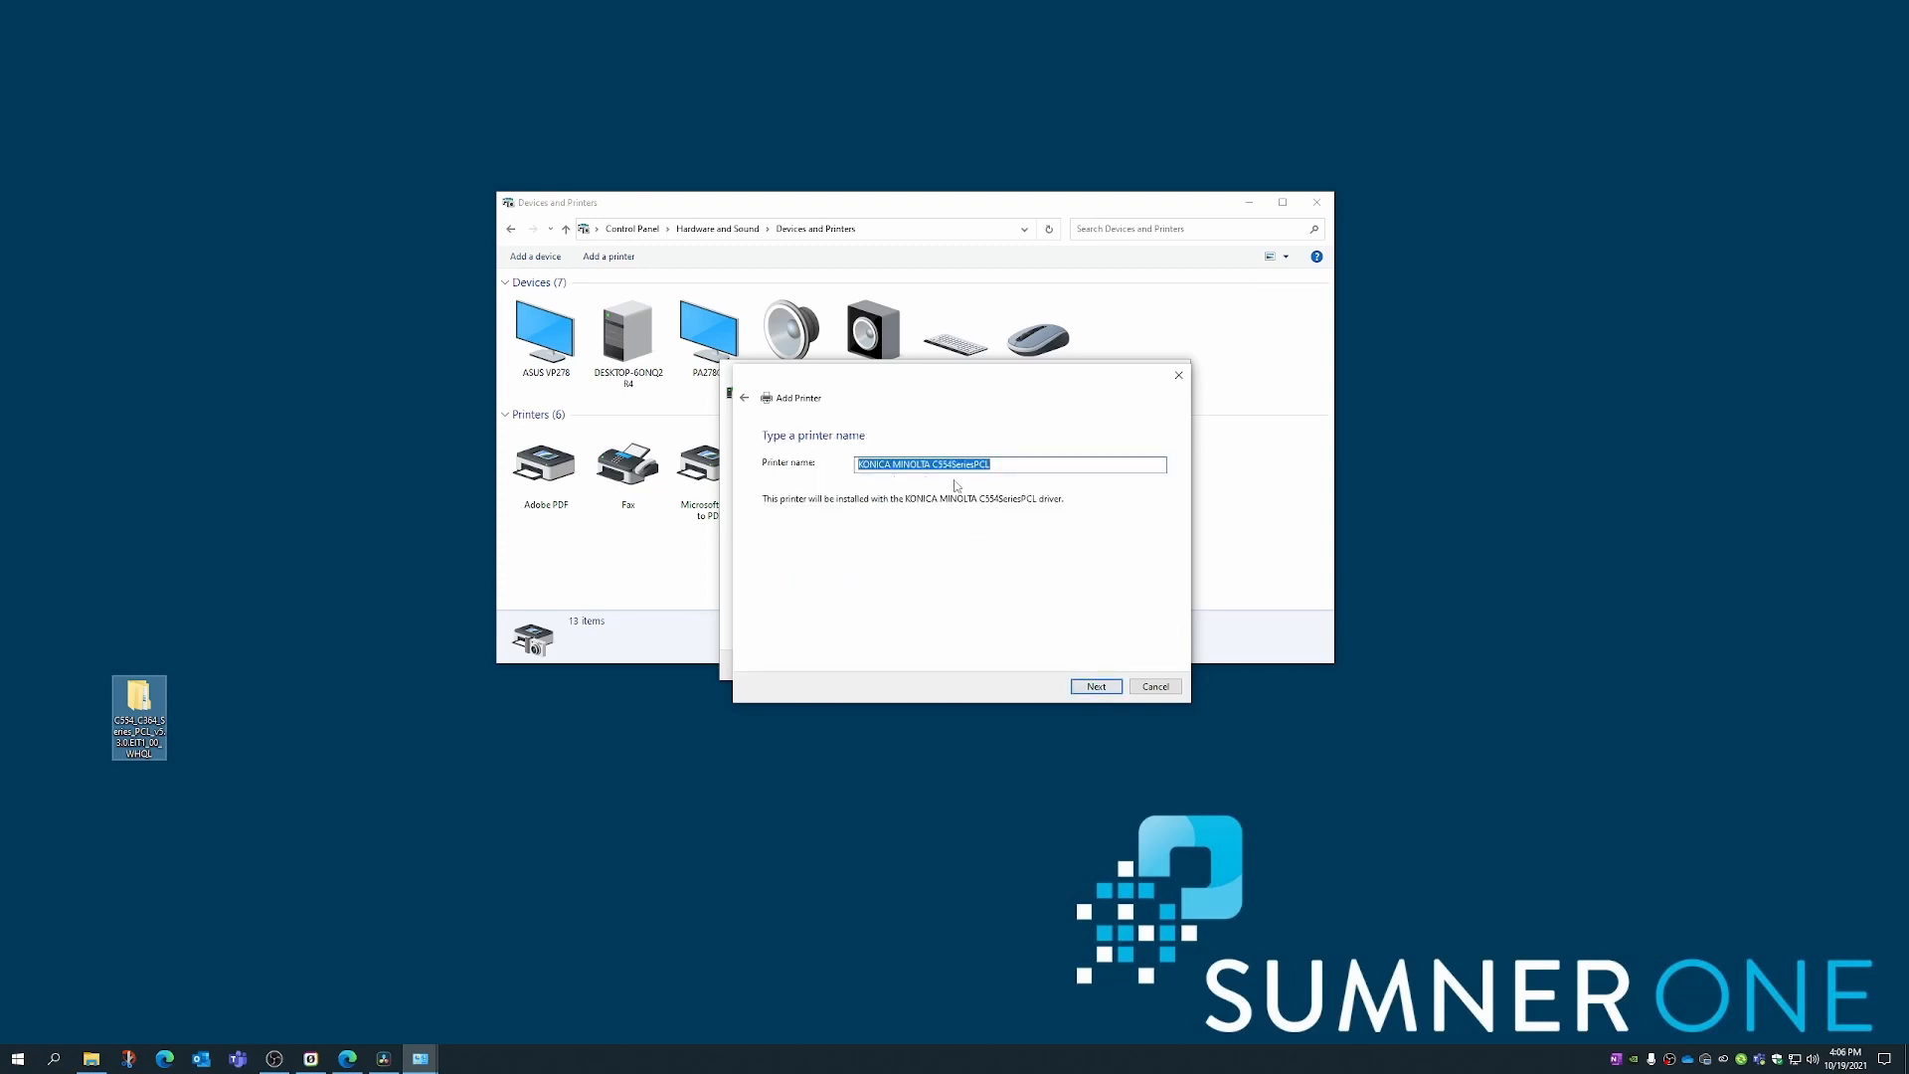
click(1095, 687)
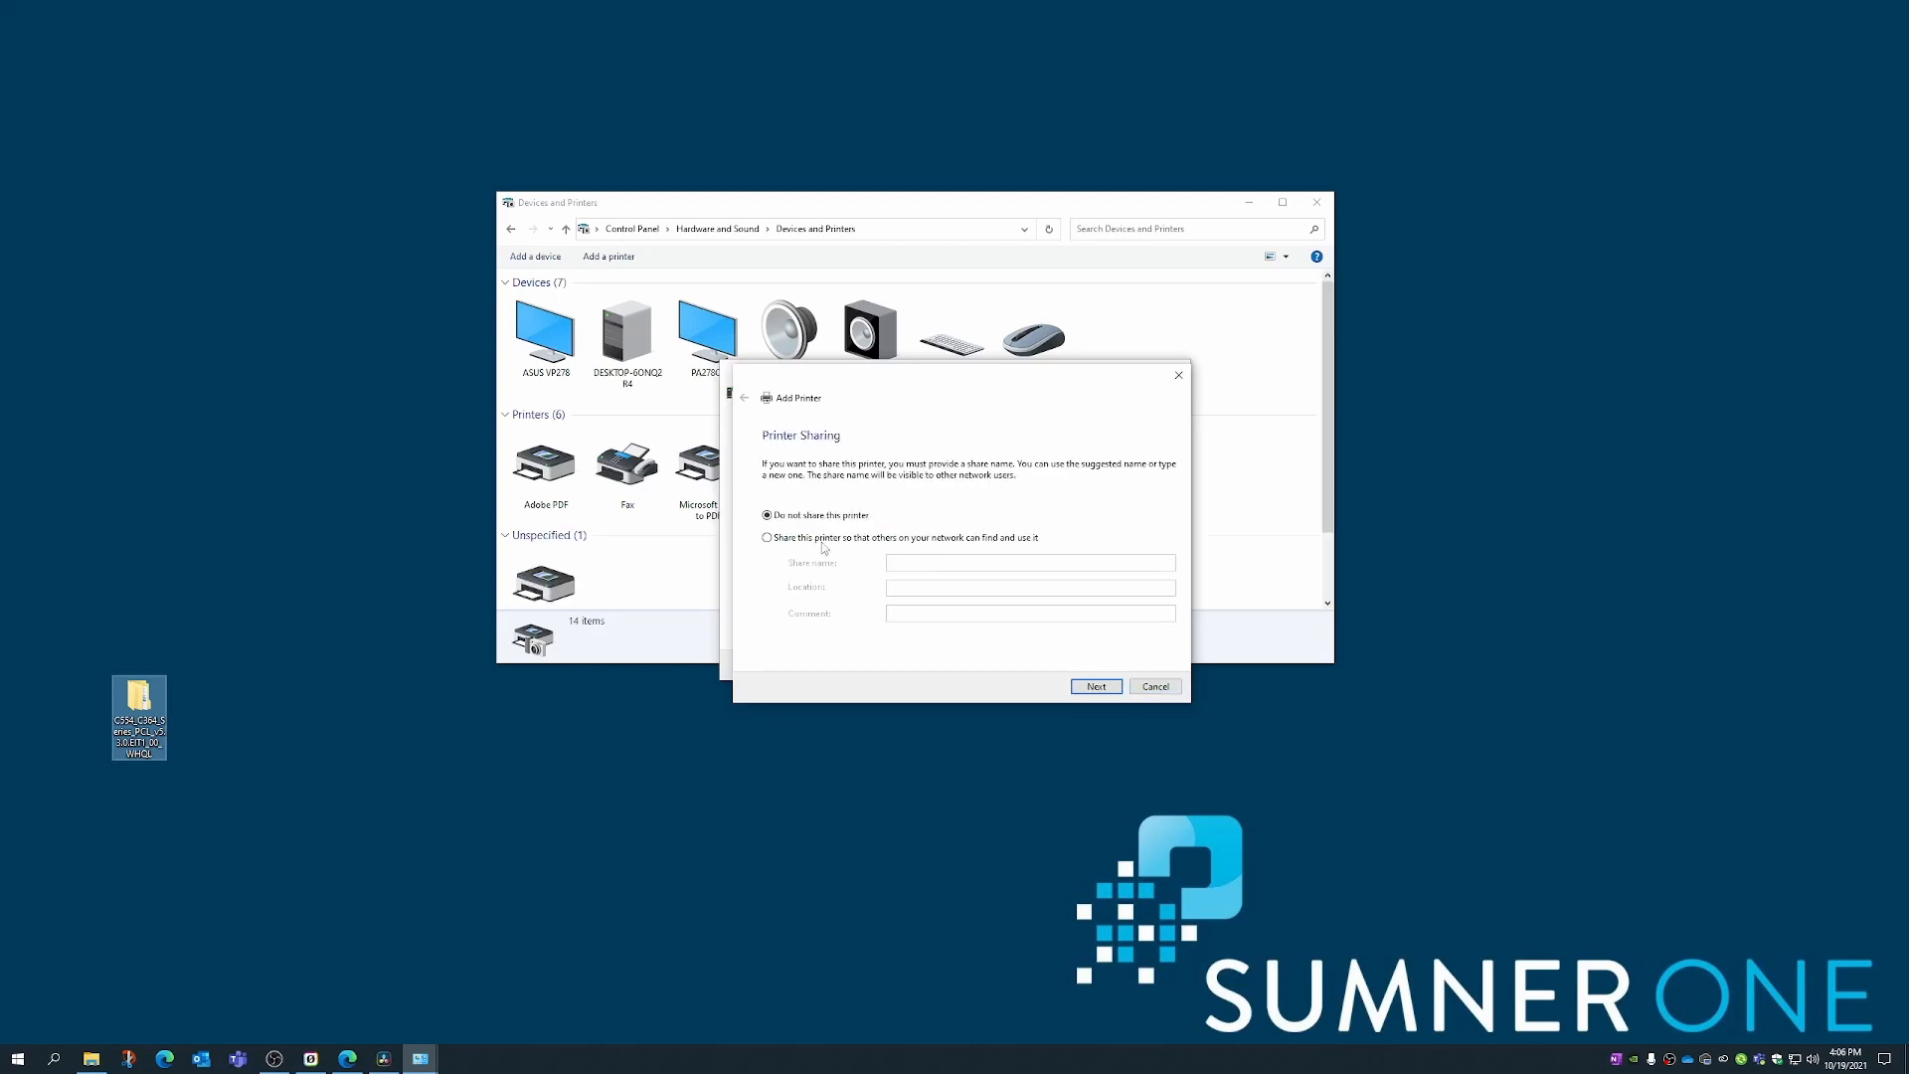
click(1093, 691)
click(1095, 687)
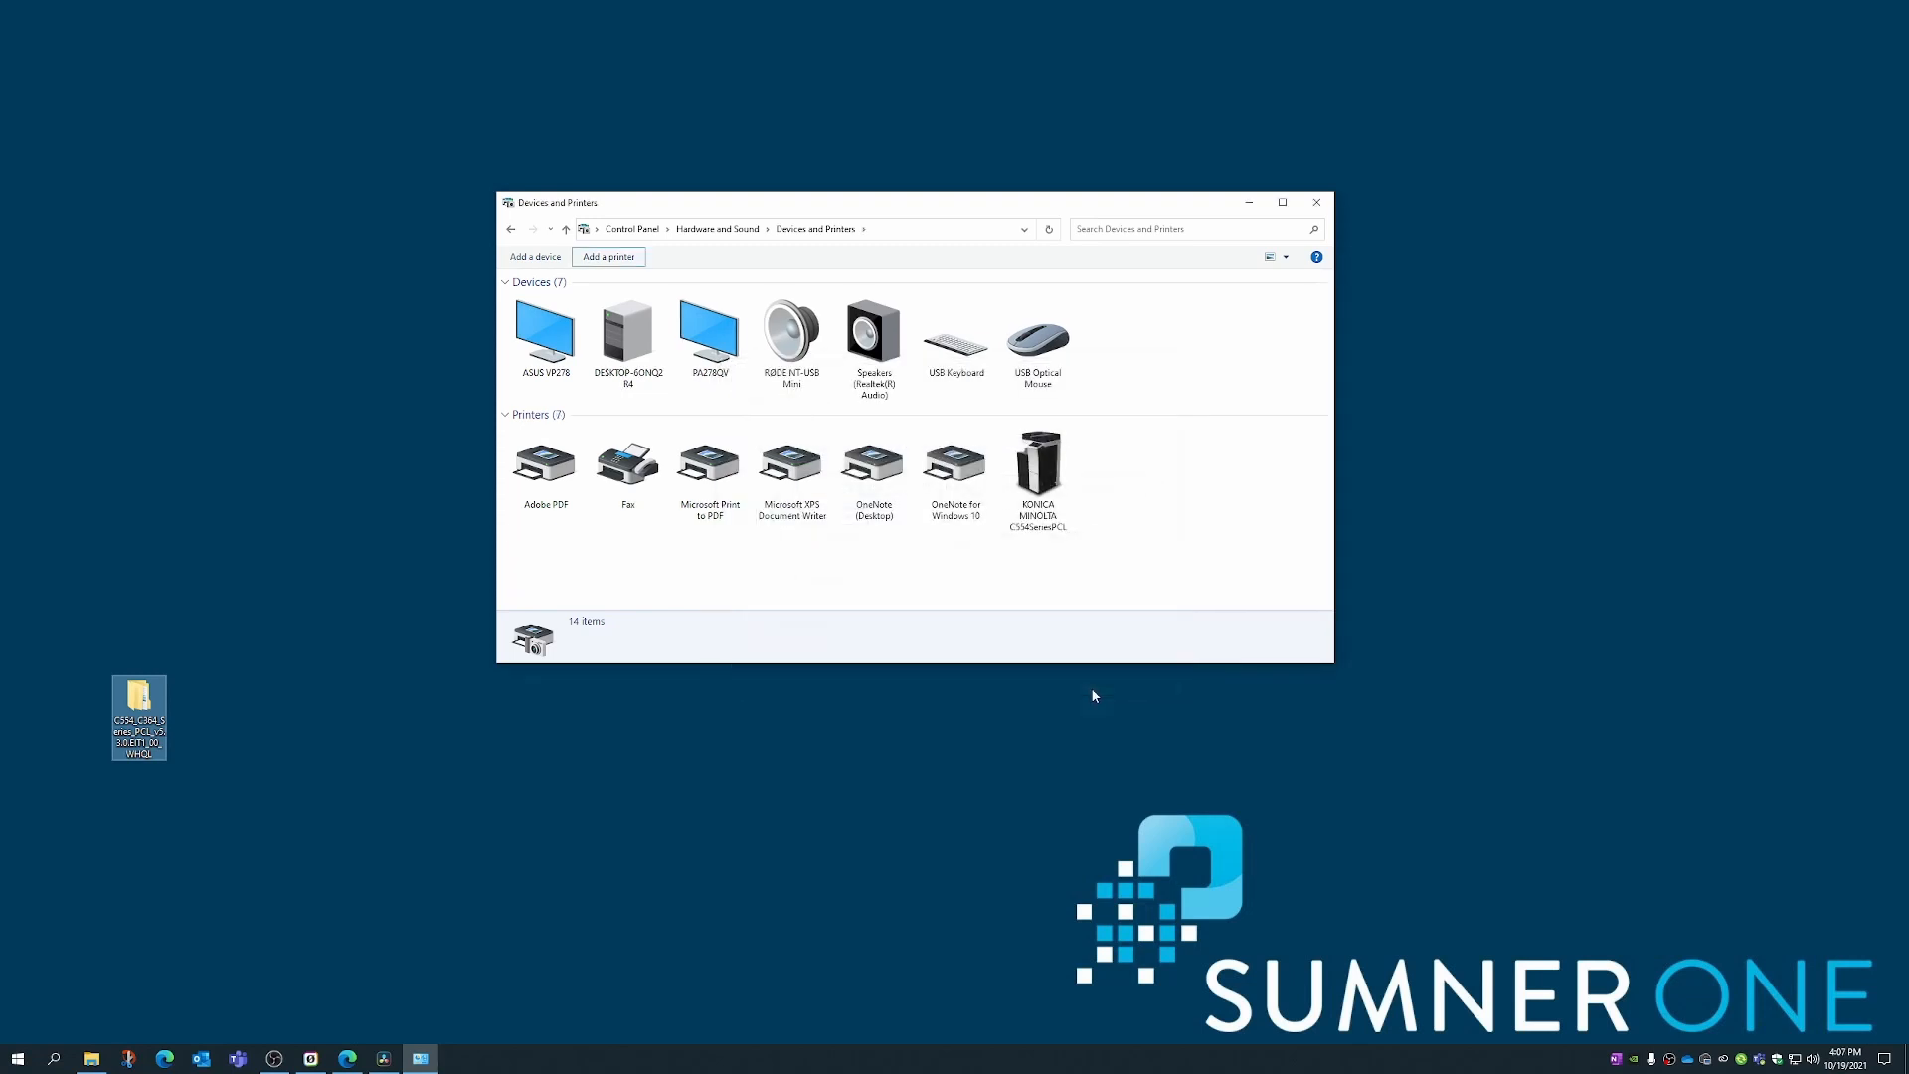
Step: Set the print type to 1-Sided in the new KONICA MINOLTA printer's printing preferences
right_click(1046, 477)
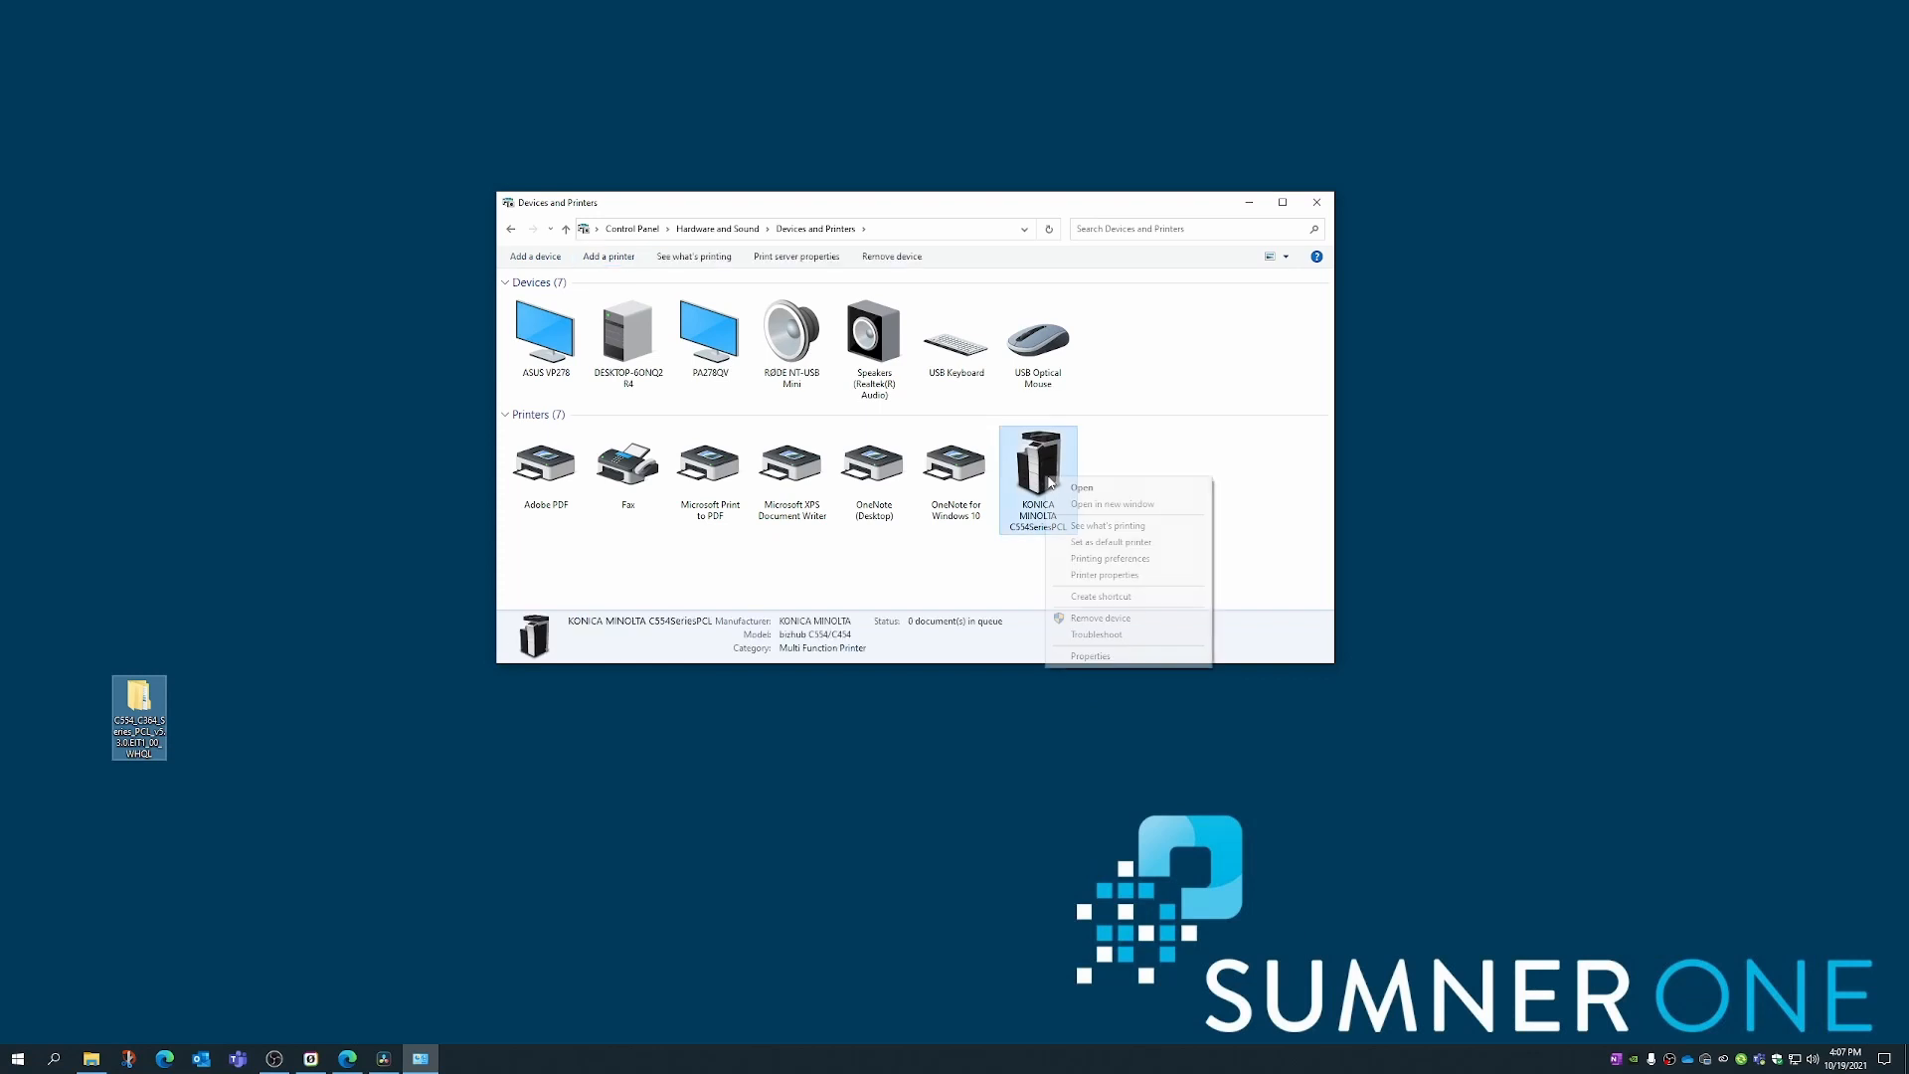
click(1103, 562)
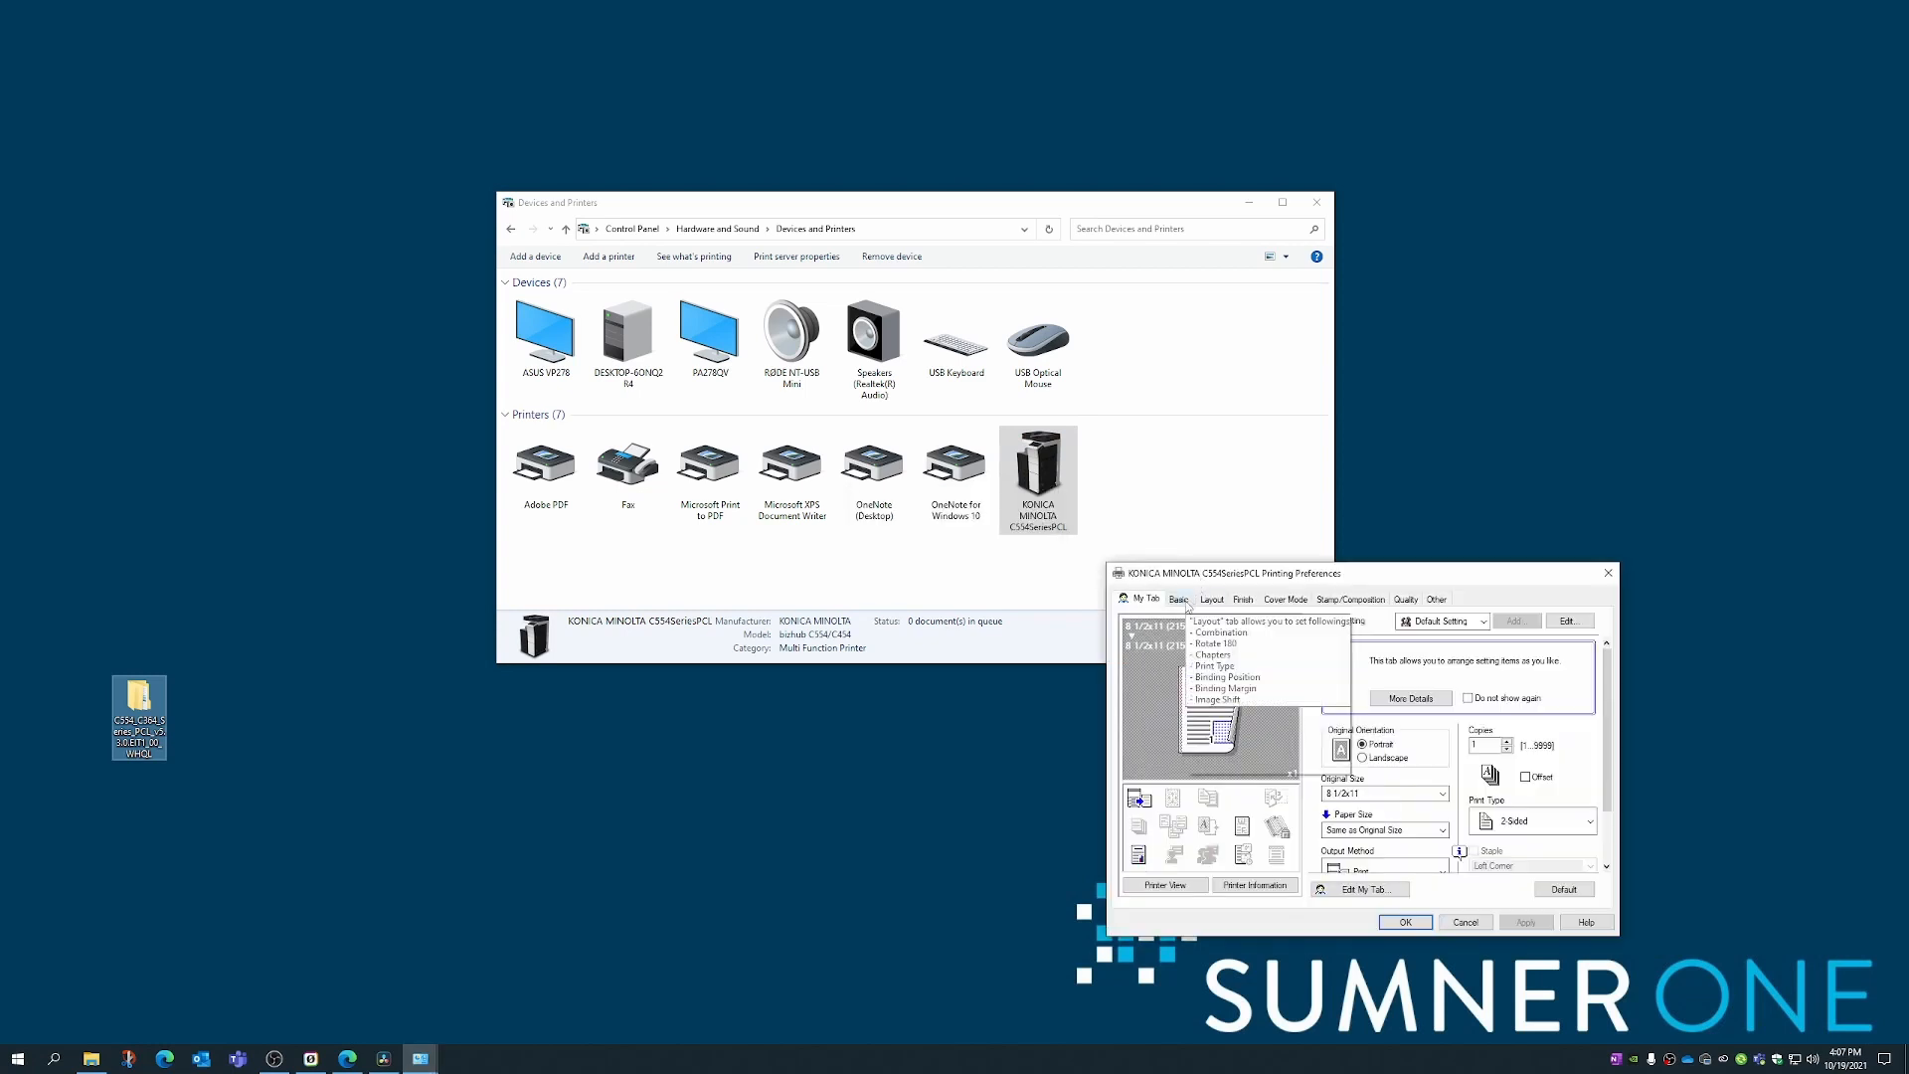
click(1179, 600)
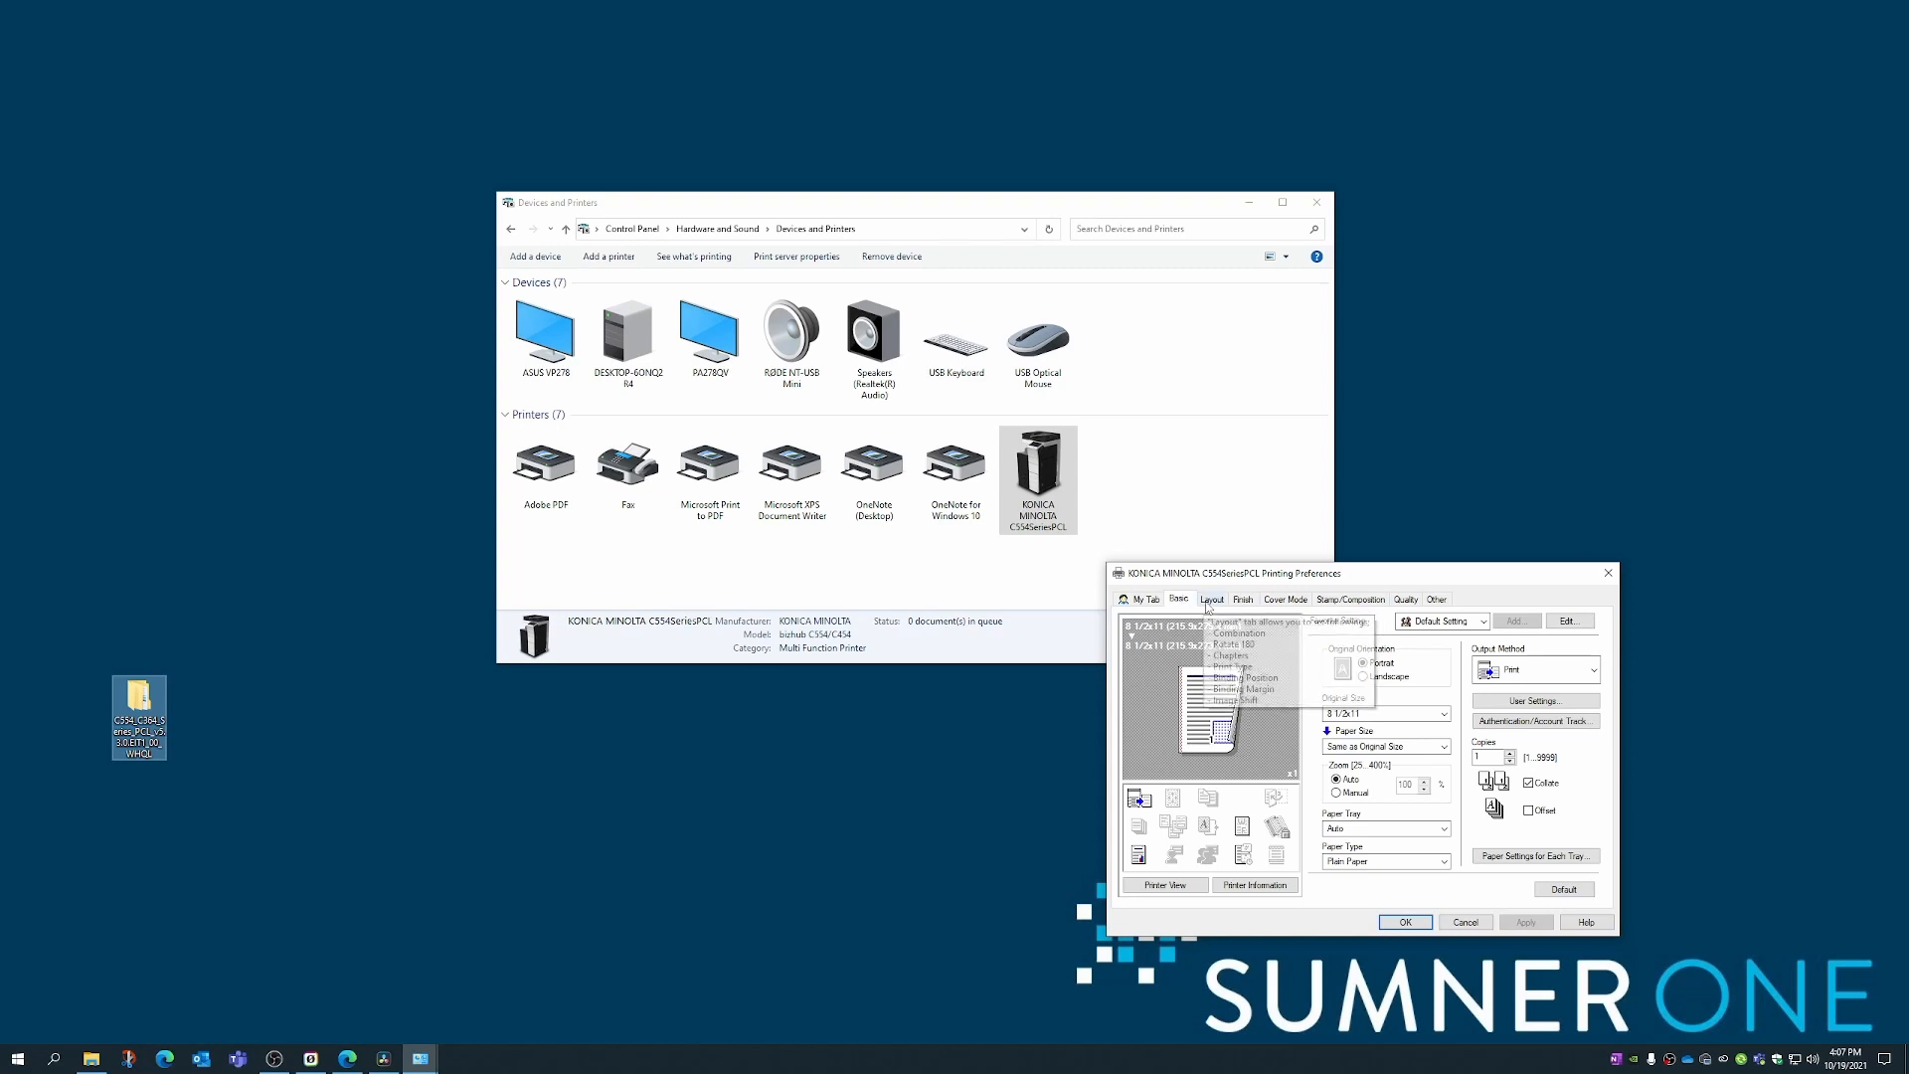
click(1213, 599)
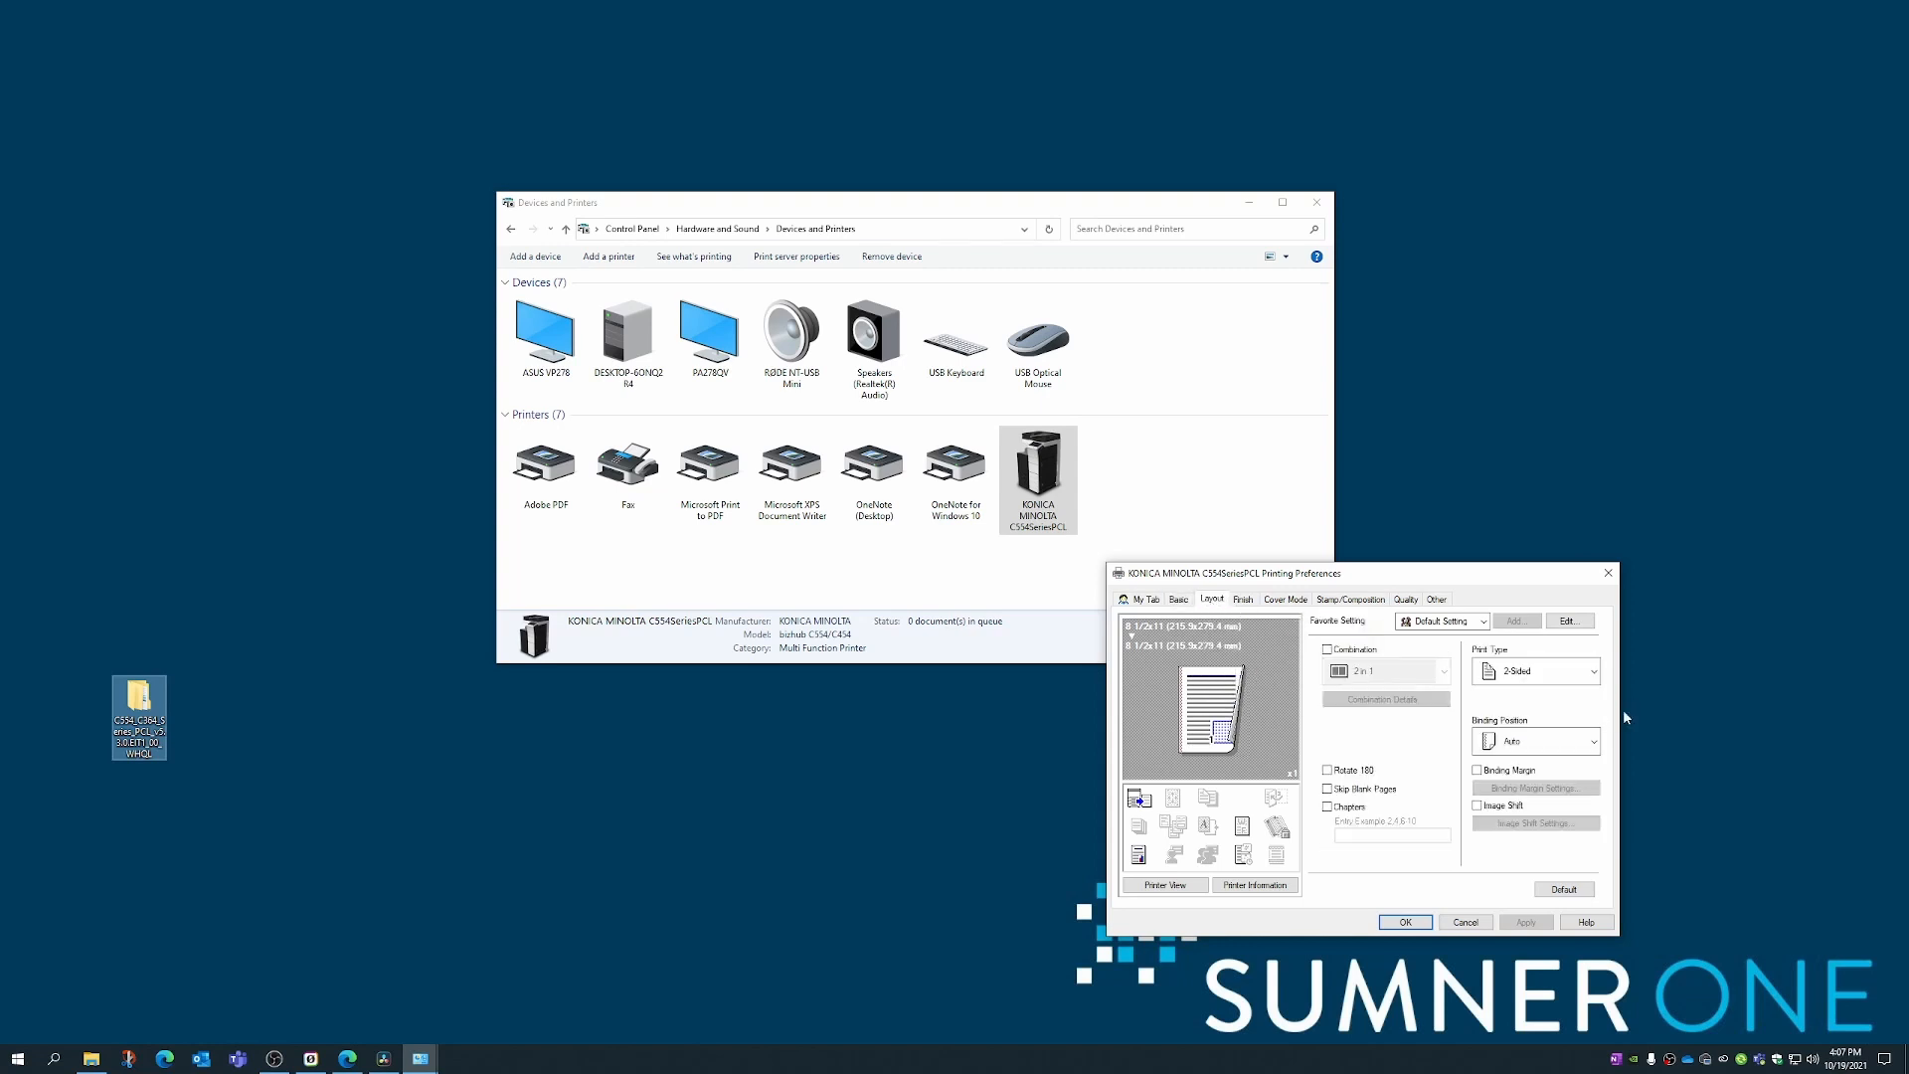
click(1593, 674)
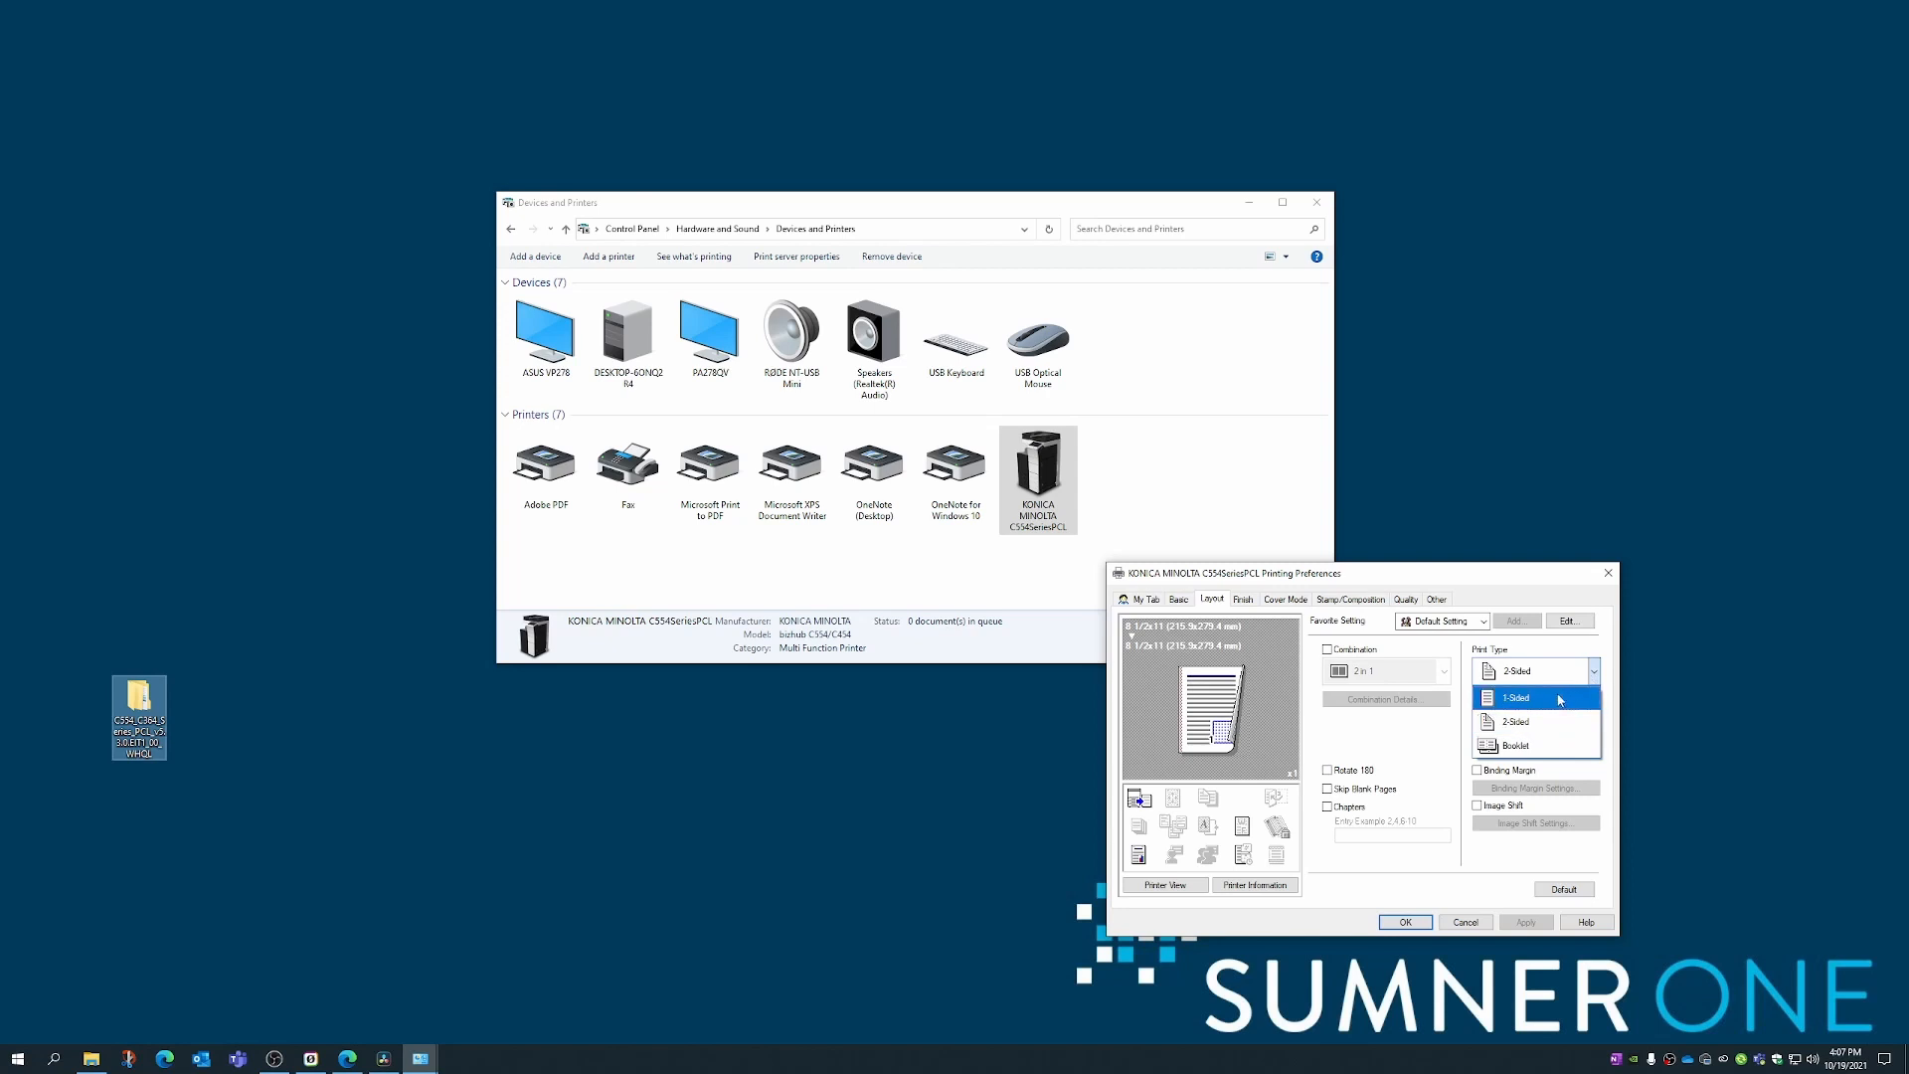
click(1558, 698)
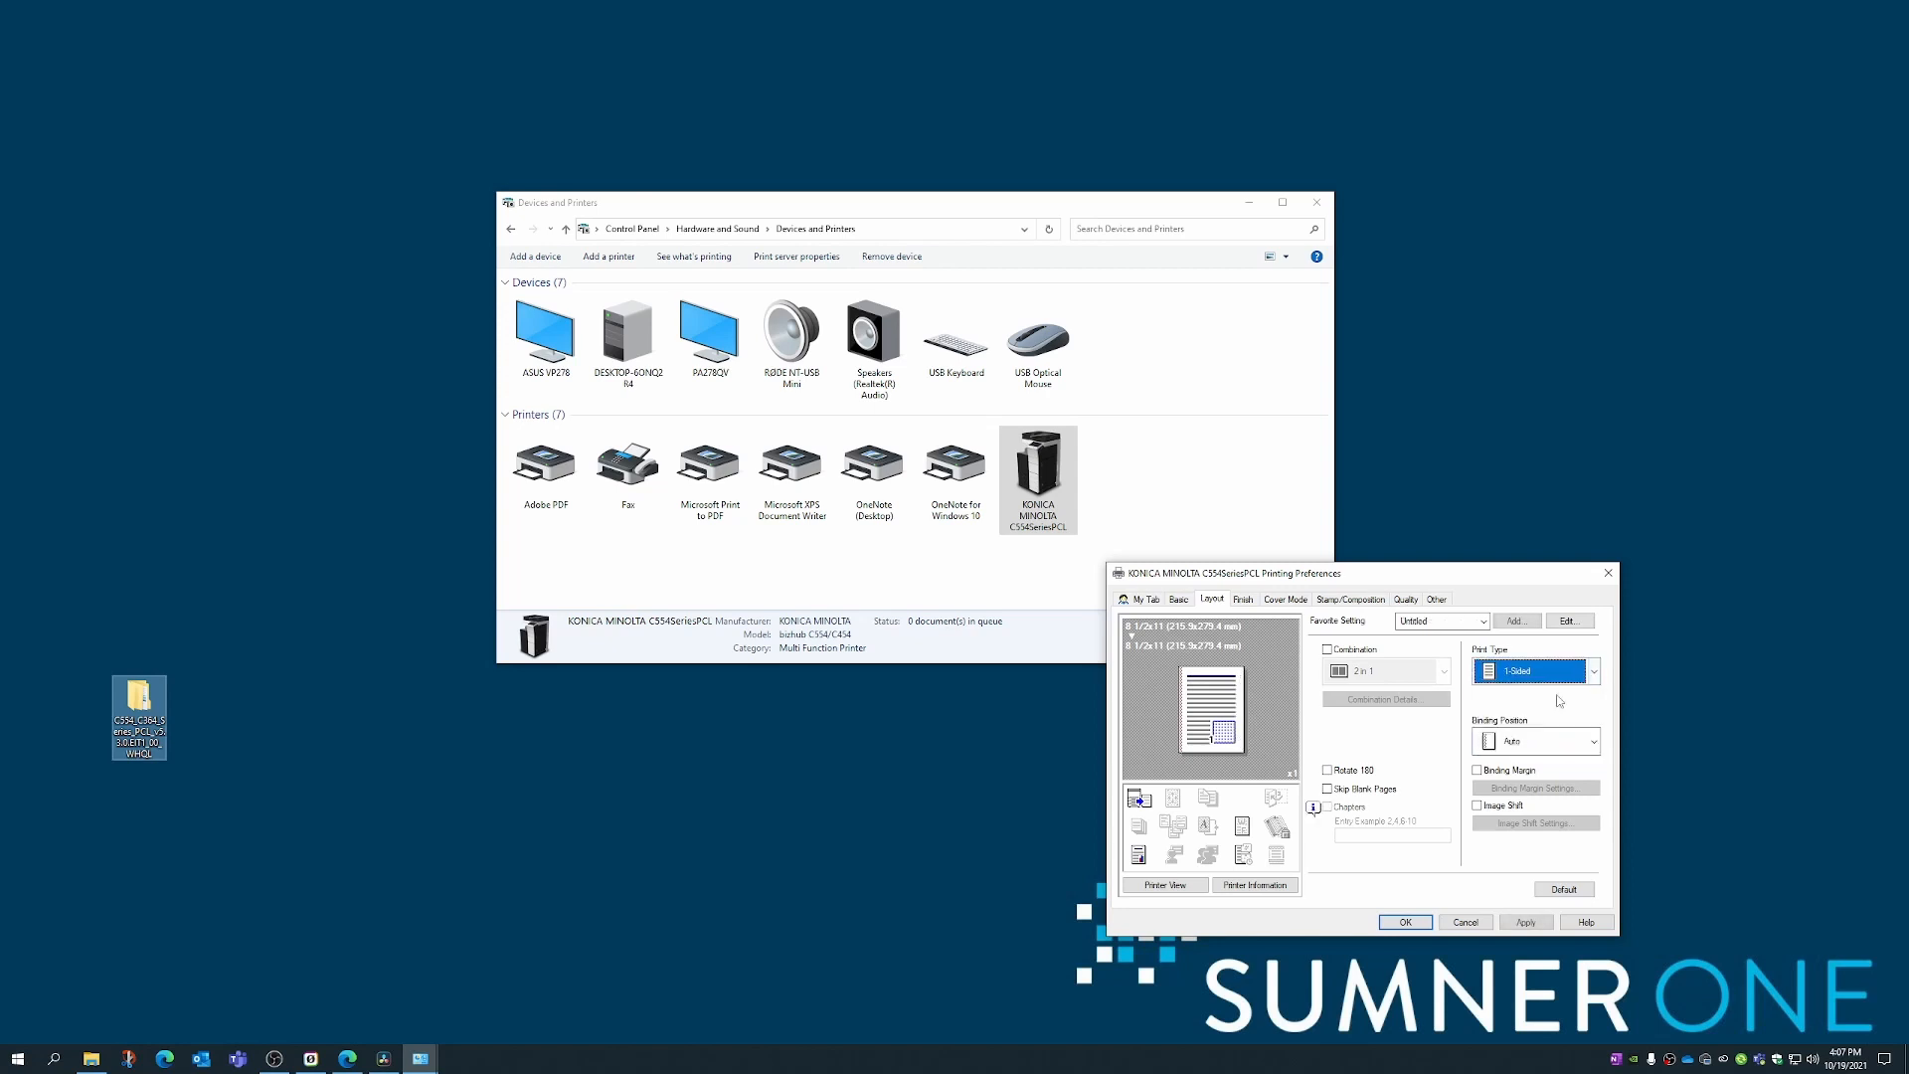
Step: Set the printer's colour selection to Gray Scale, then apply and close the printing preferences
click(1400, 603)
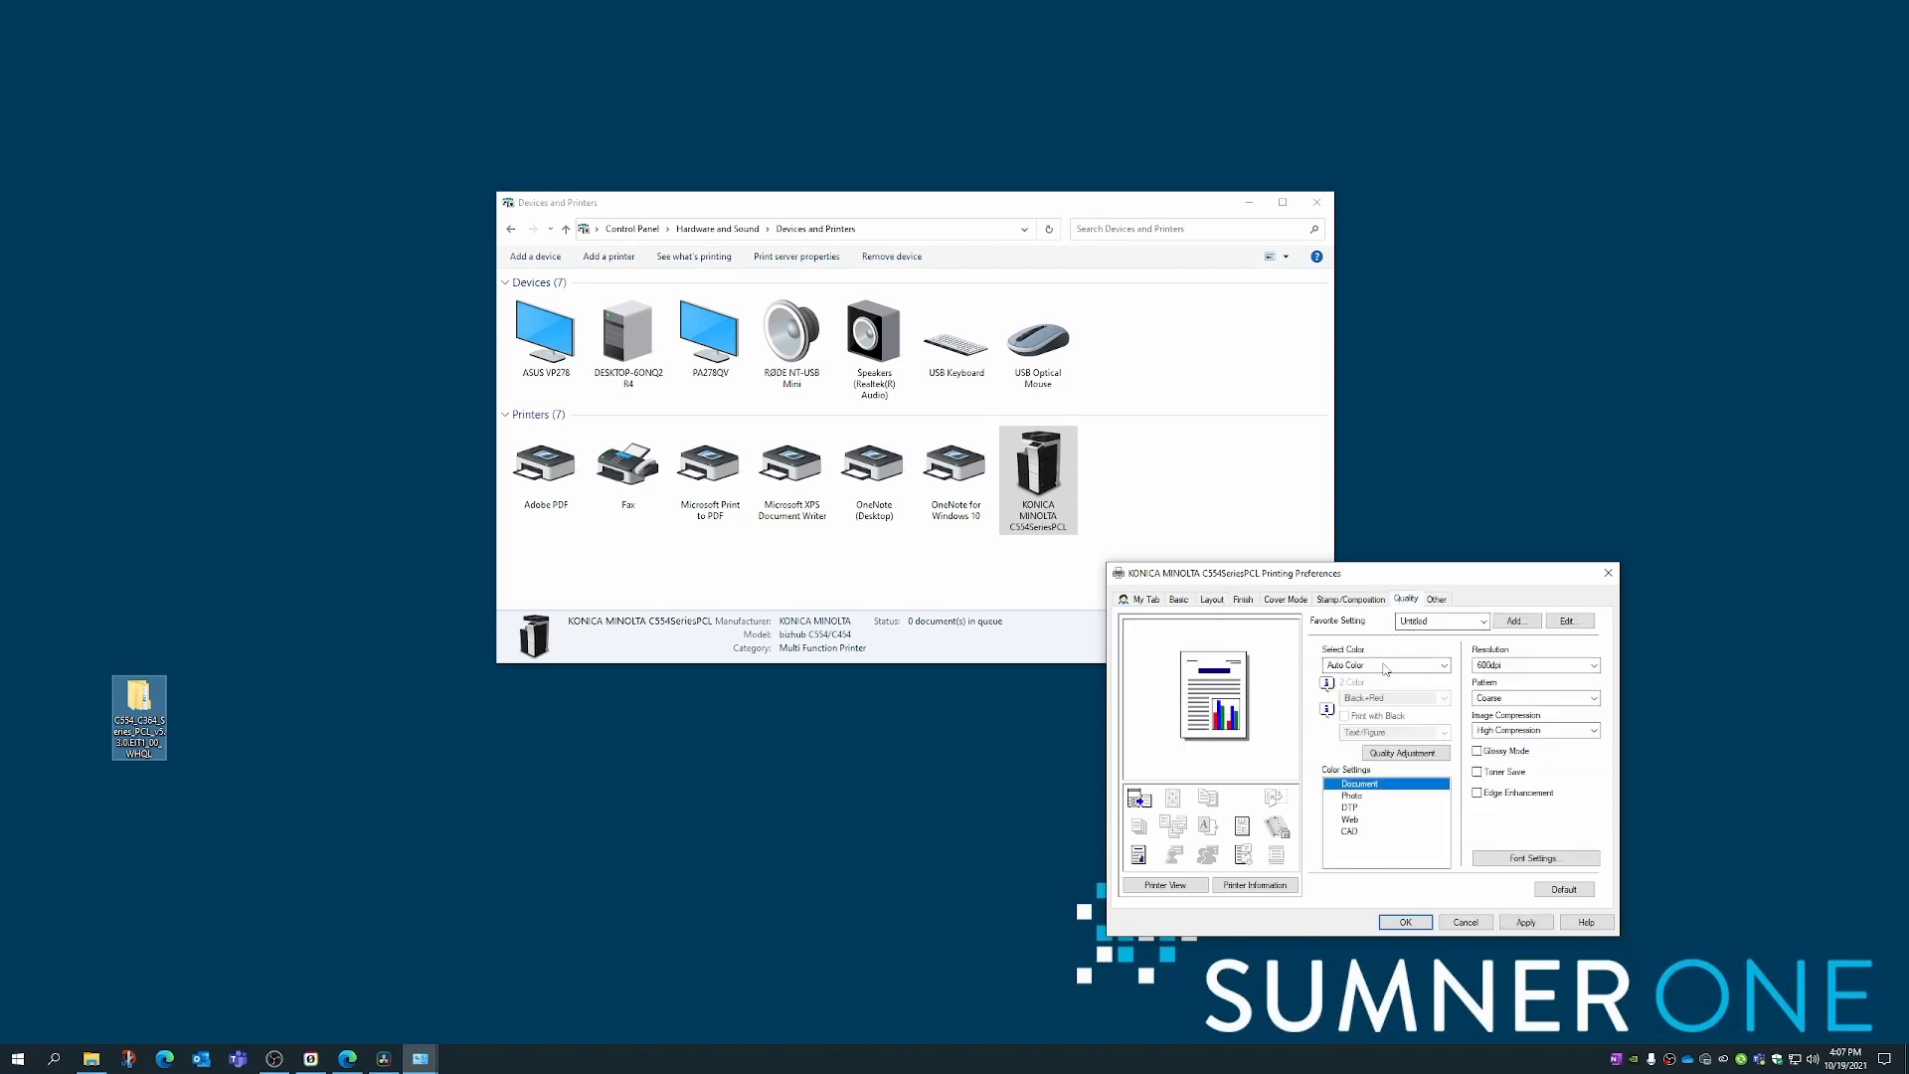
click(1385, 666)
click(1376, 696)
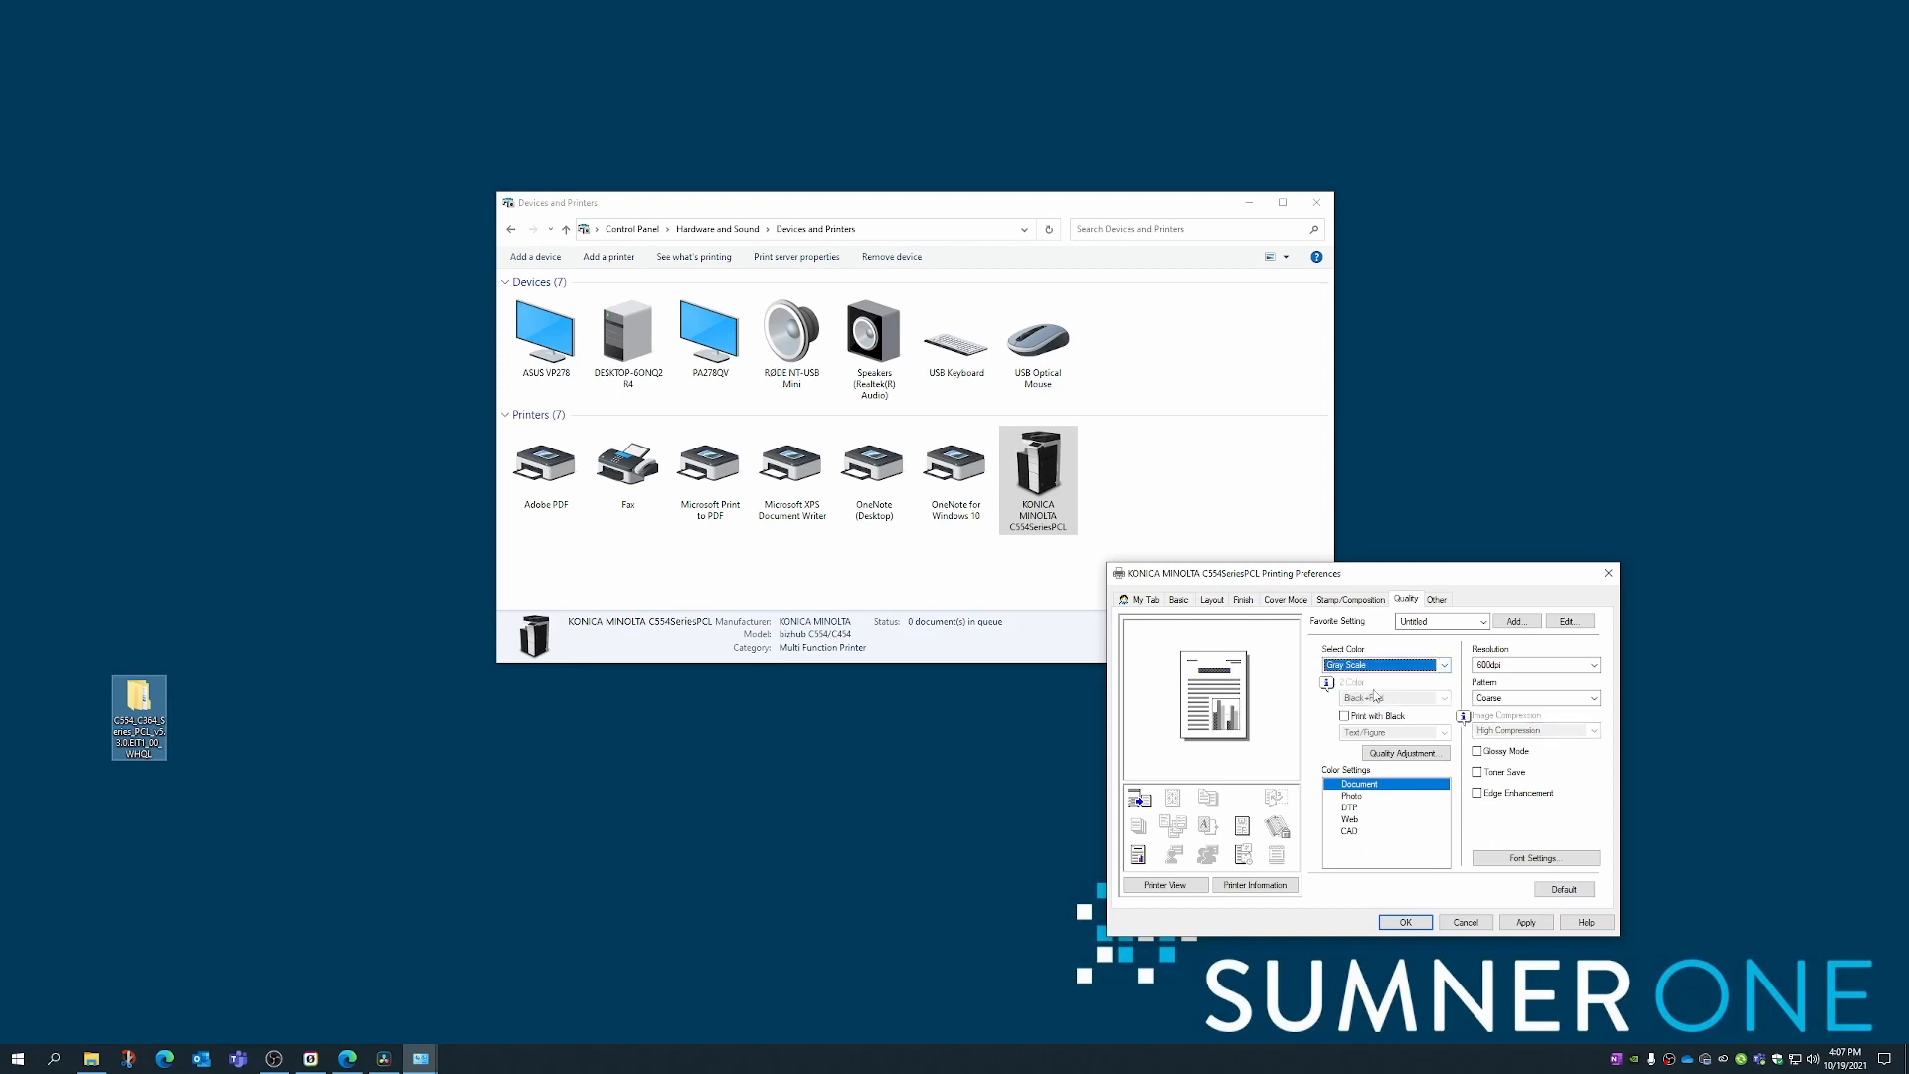
click(1525, 922)
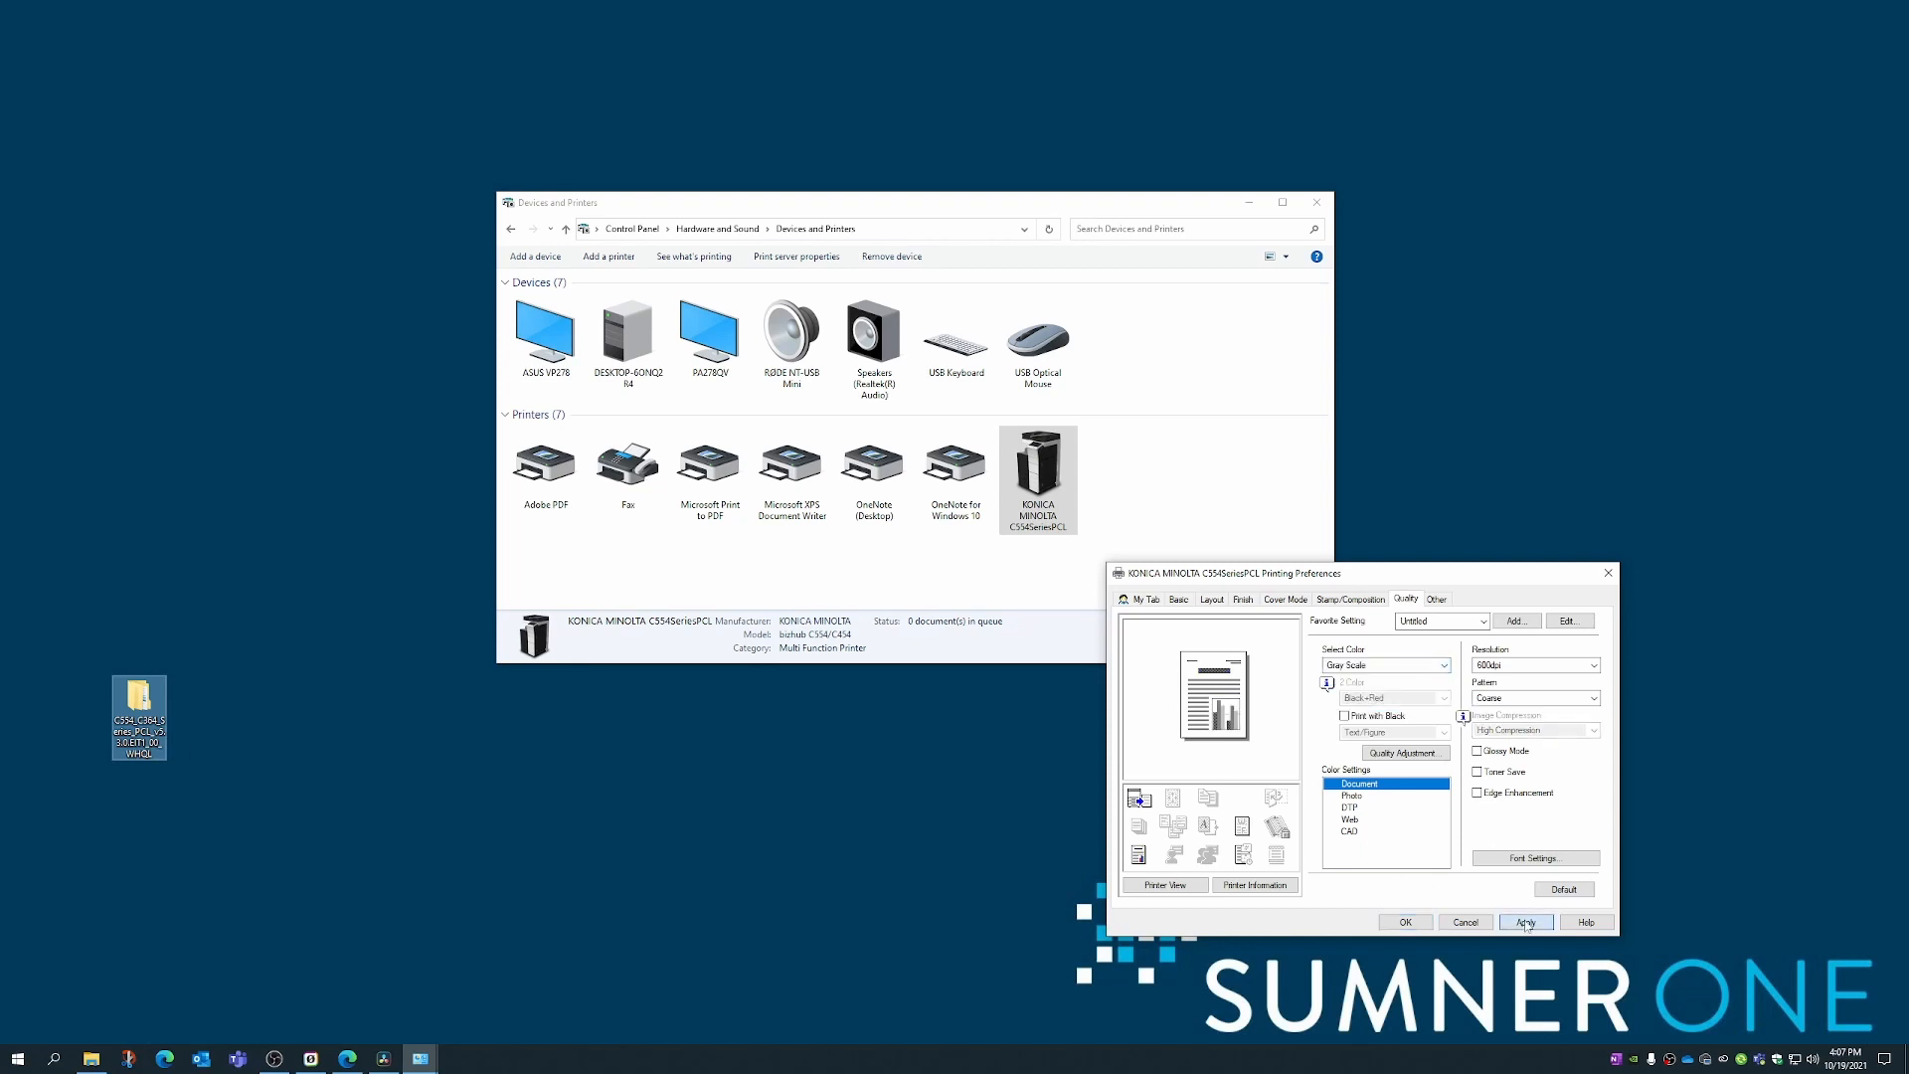
click(1404, 923)
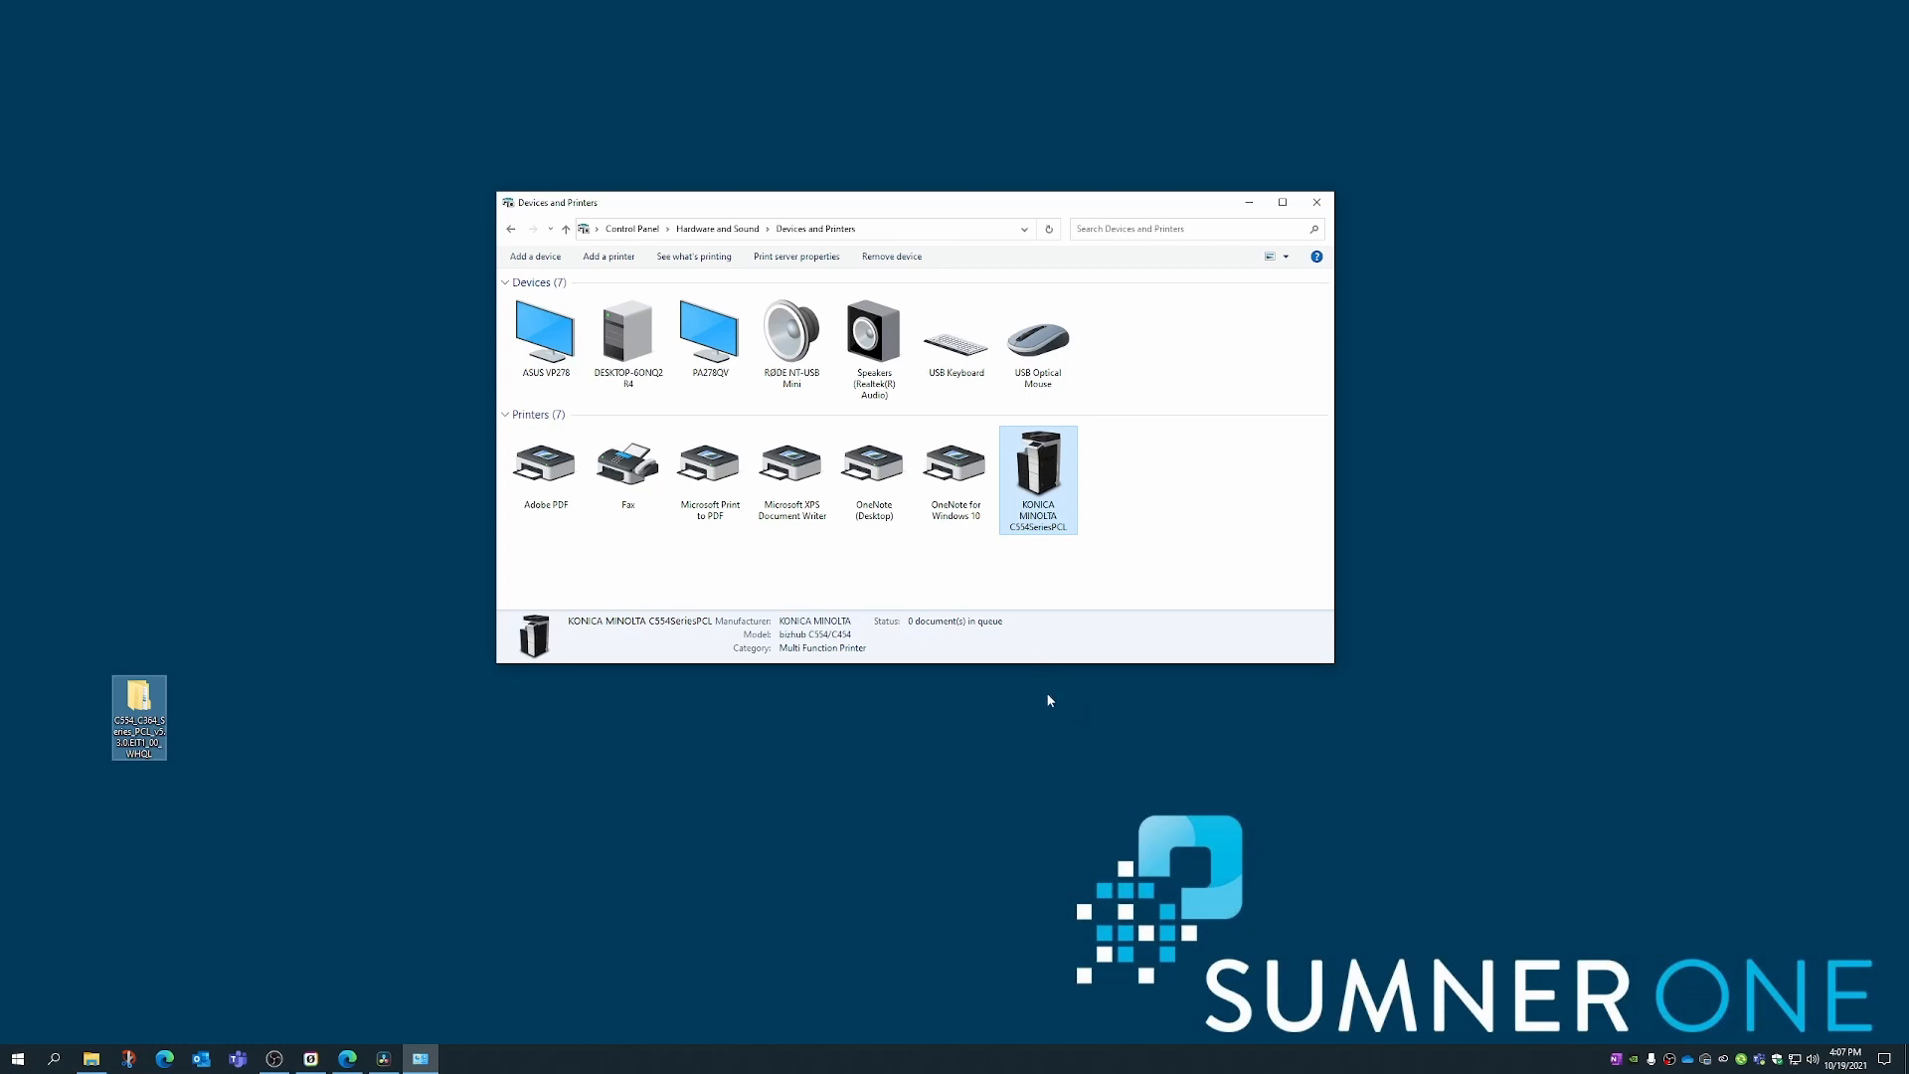
Step: Disable bidirectional support in the KONICA MINOLTA printer's properties, accept its TCP/IP port configuration with SNMP status off, and apply the changes
right_click(1046, 468)
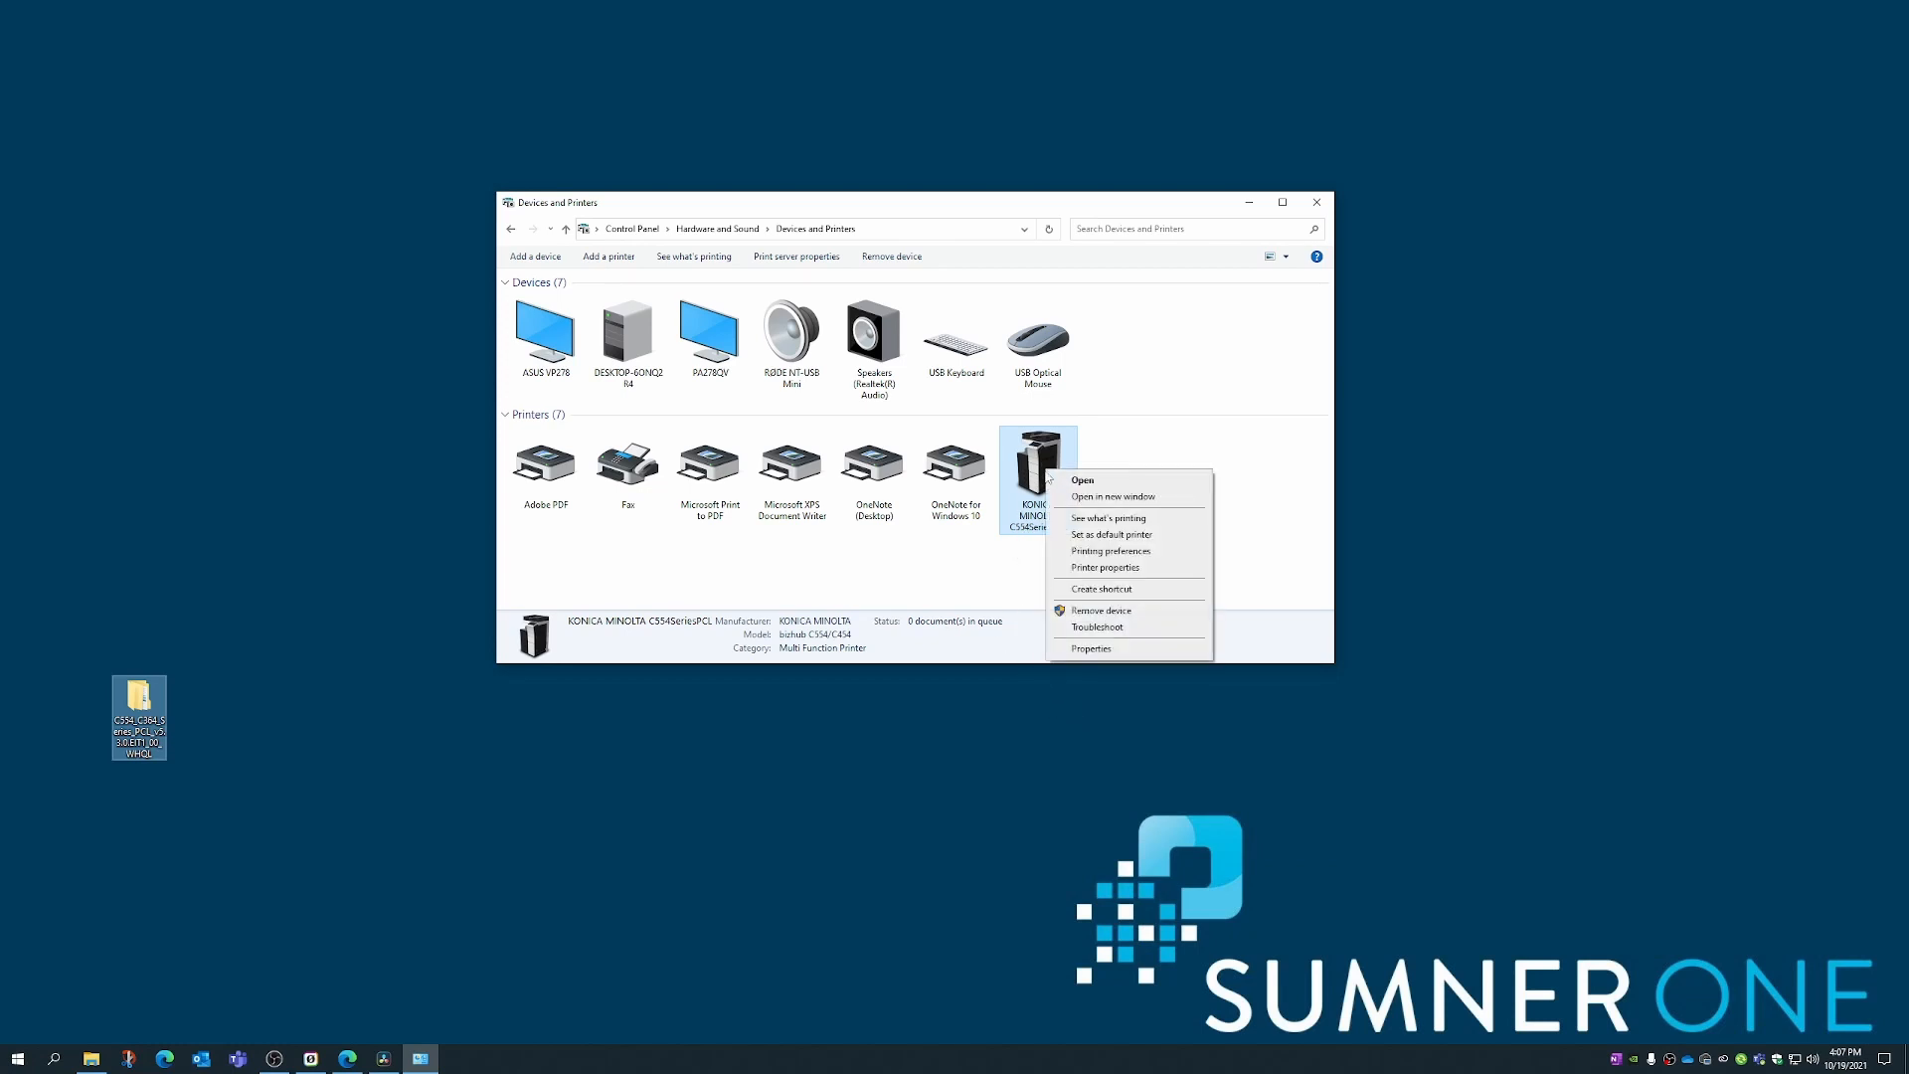
click(1099, 568)
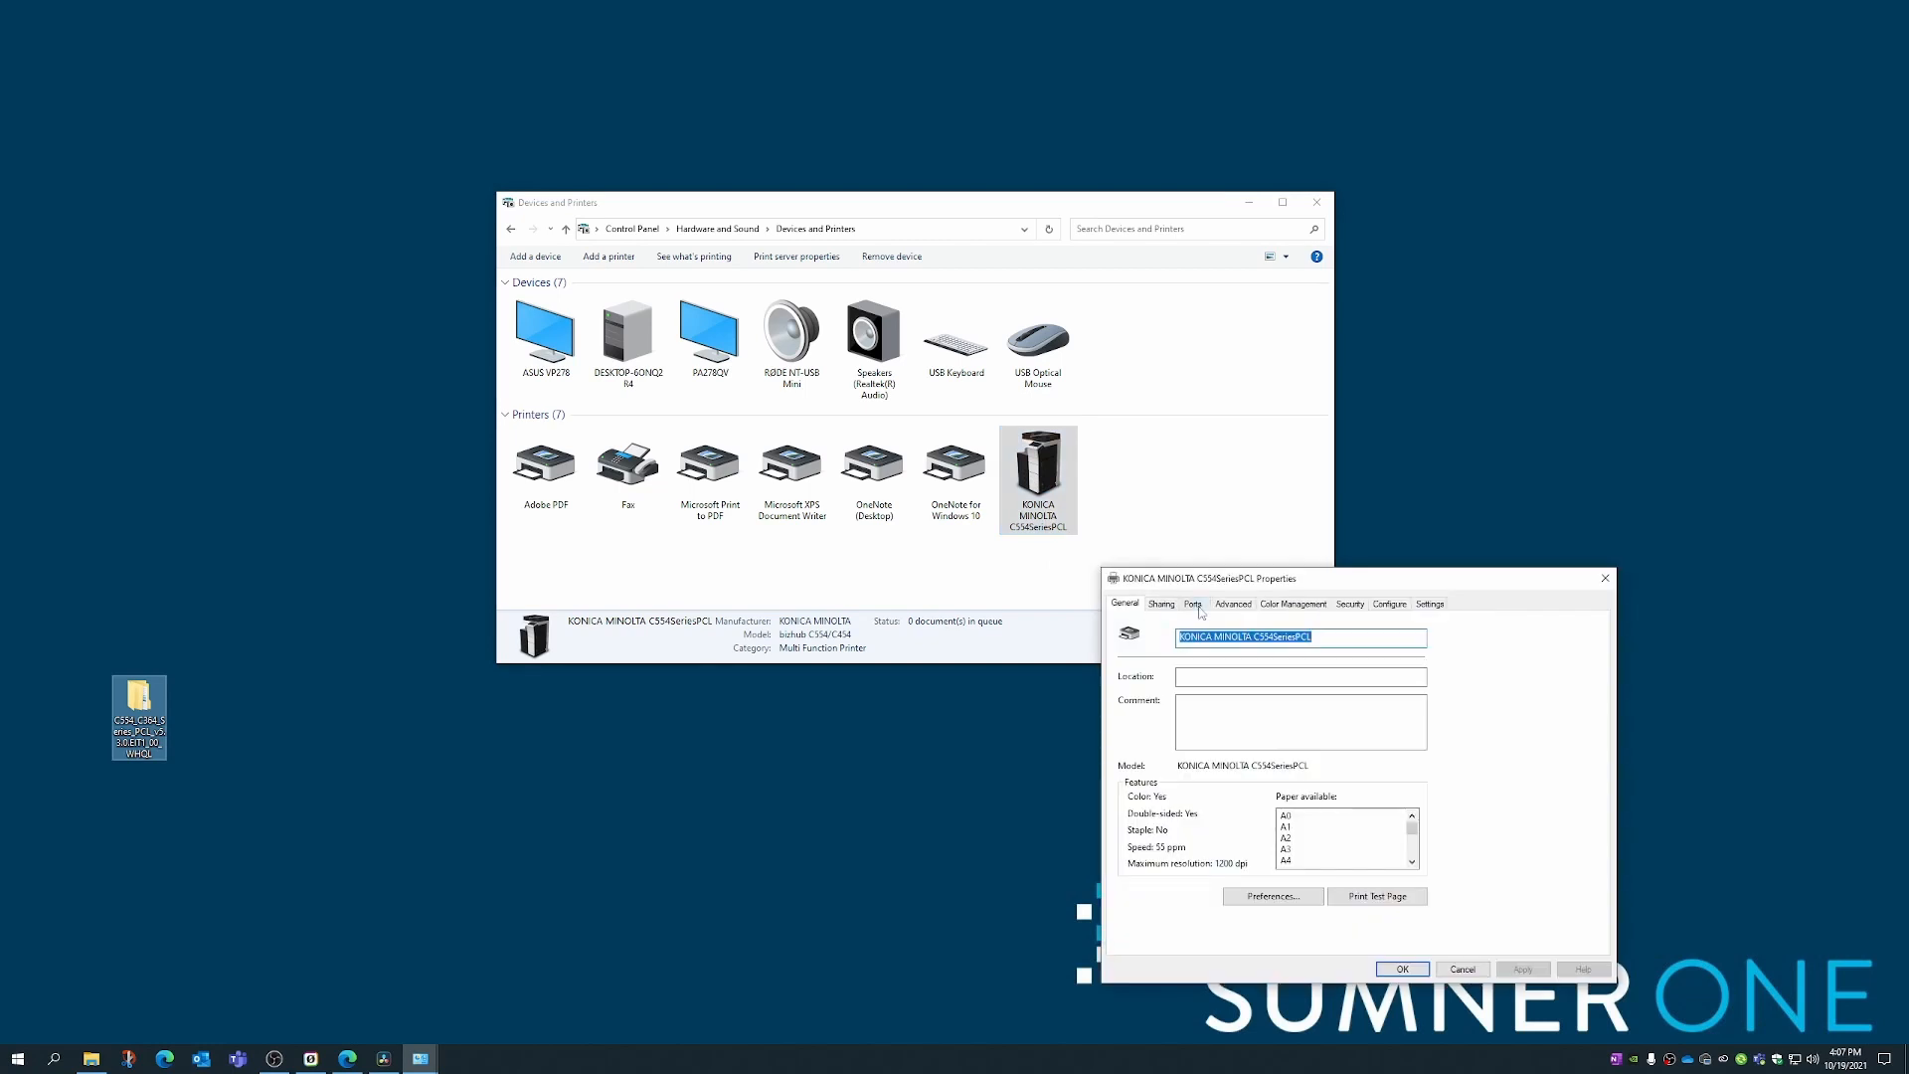
click(1193, 604)
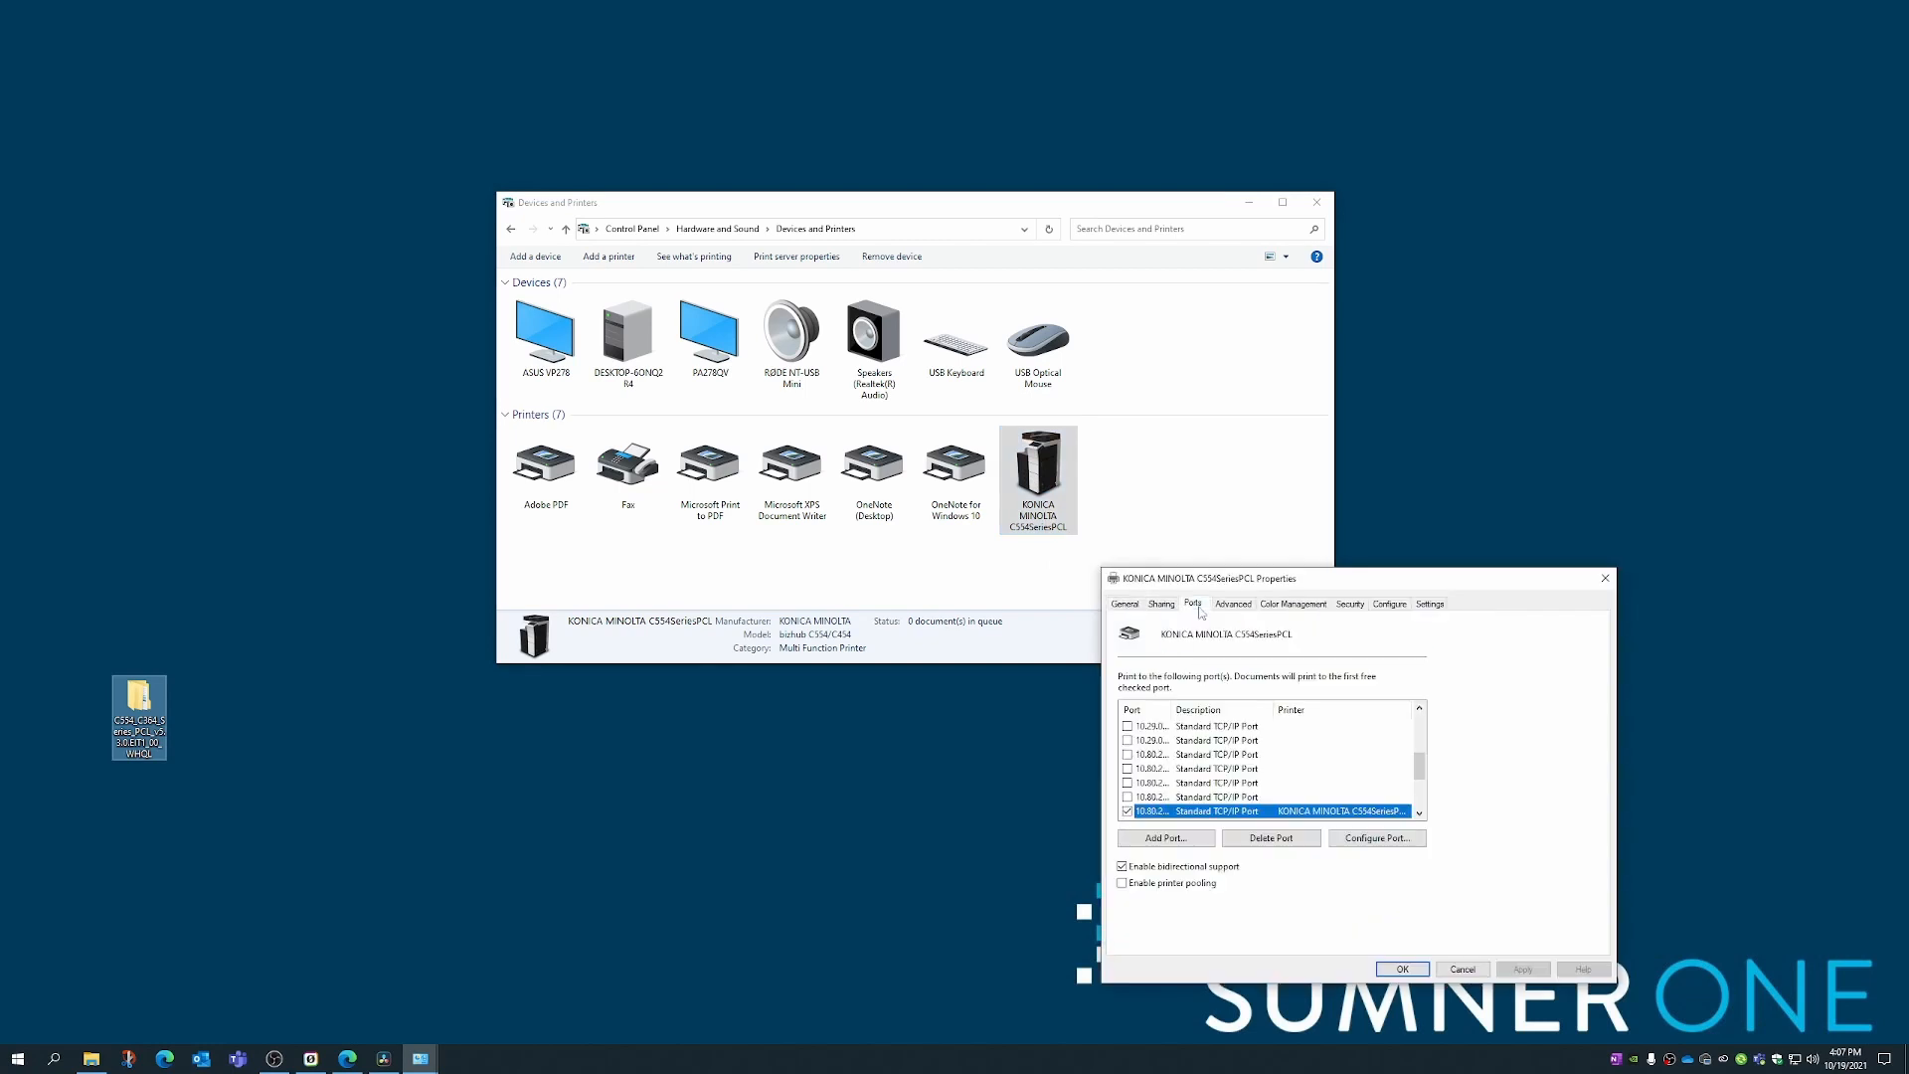
click(1124, 866)
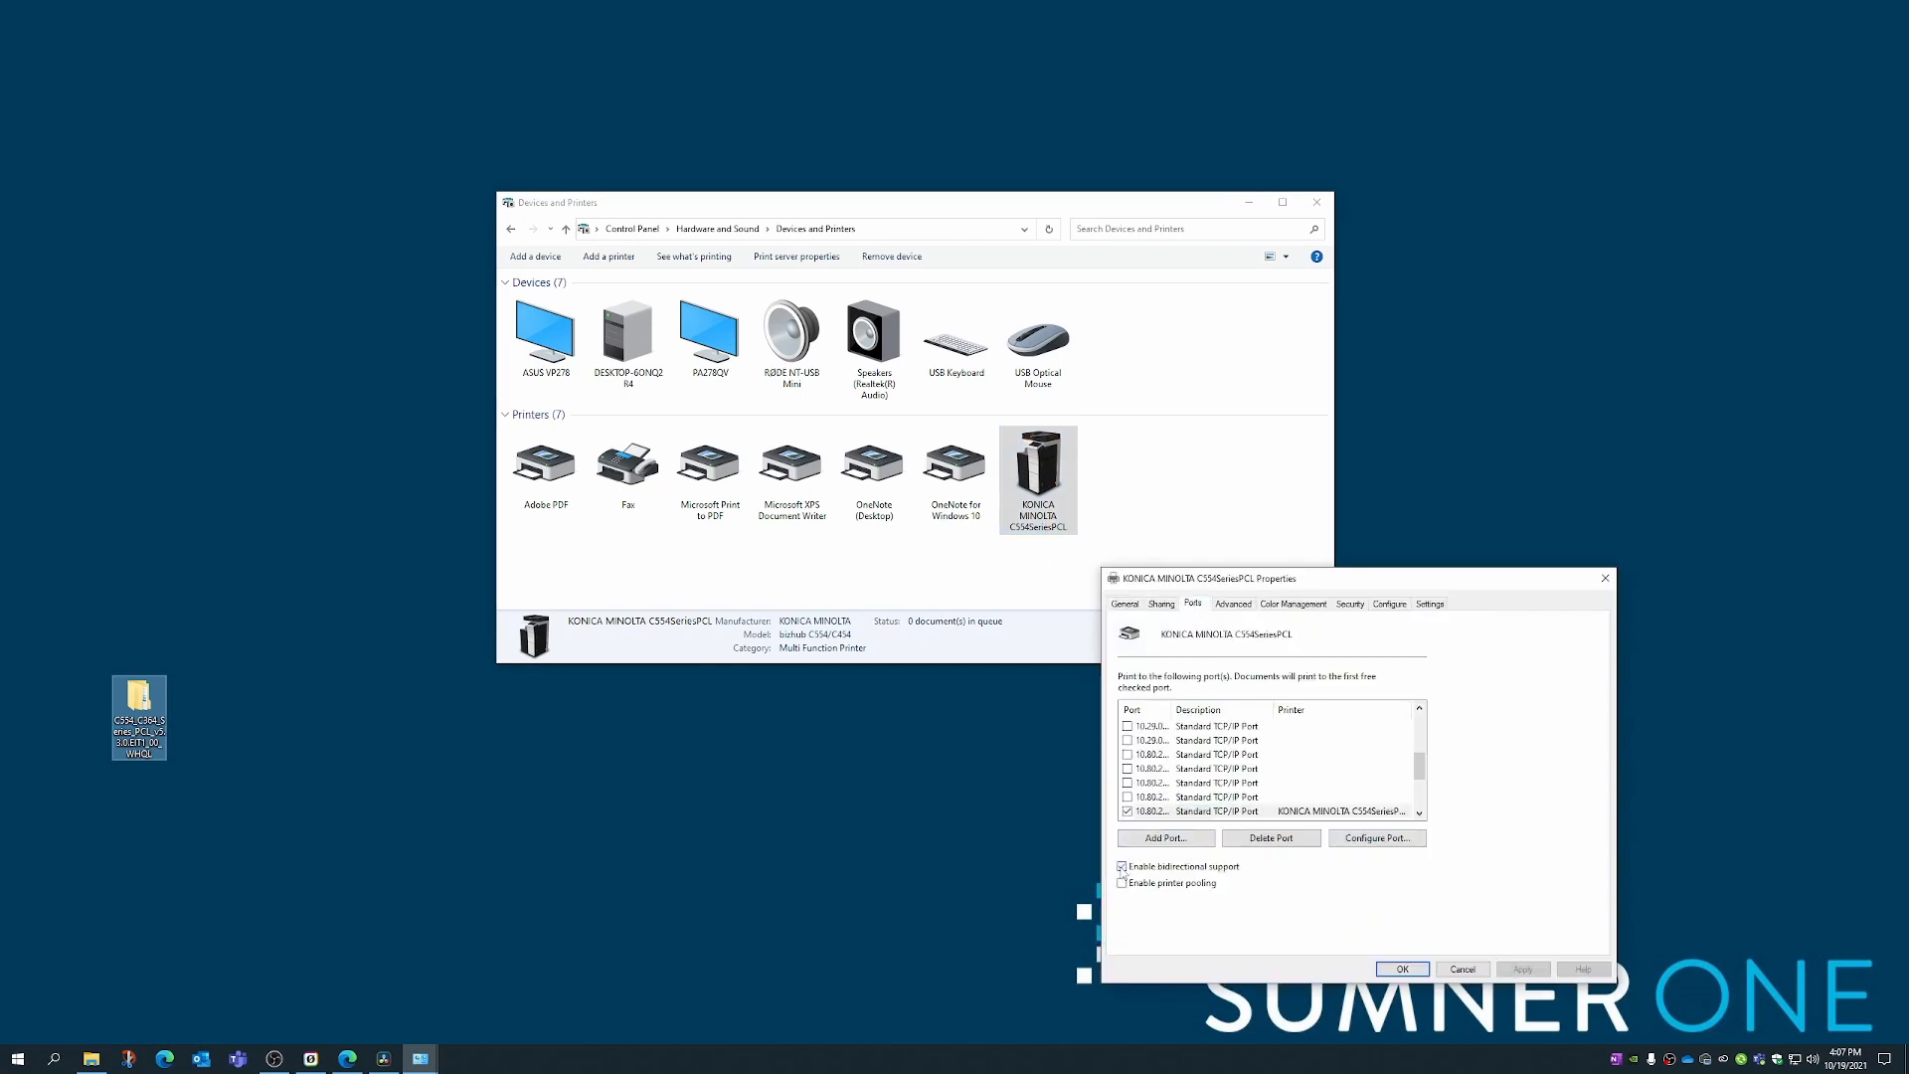
click(1361, 839)
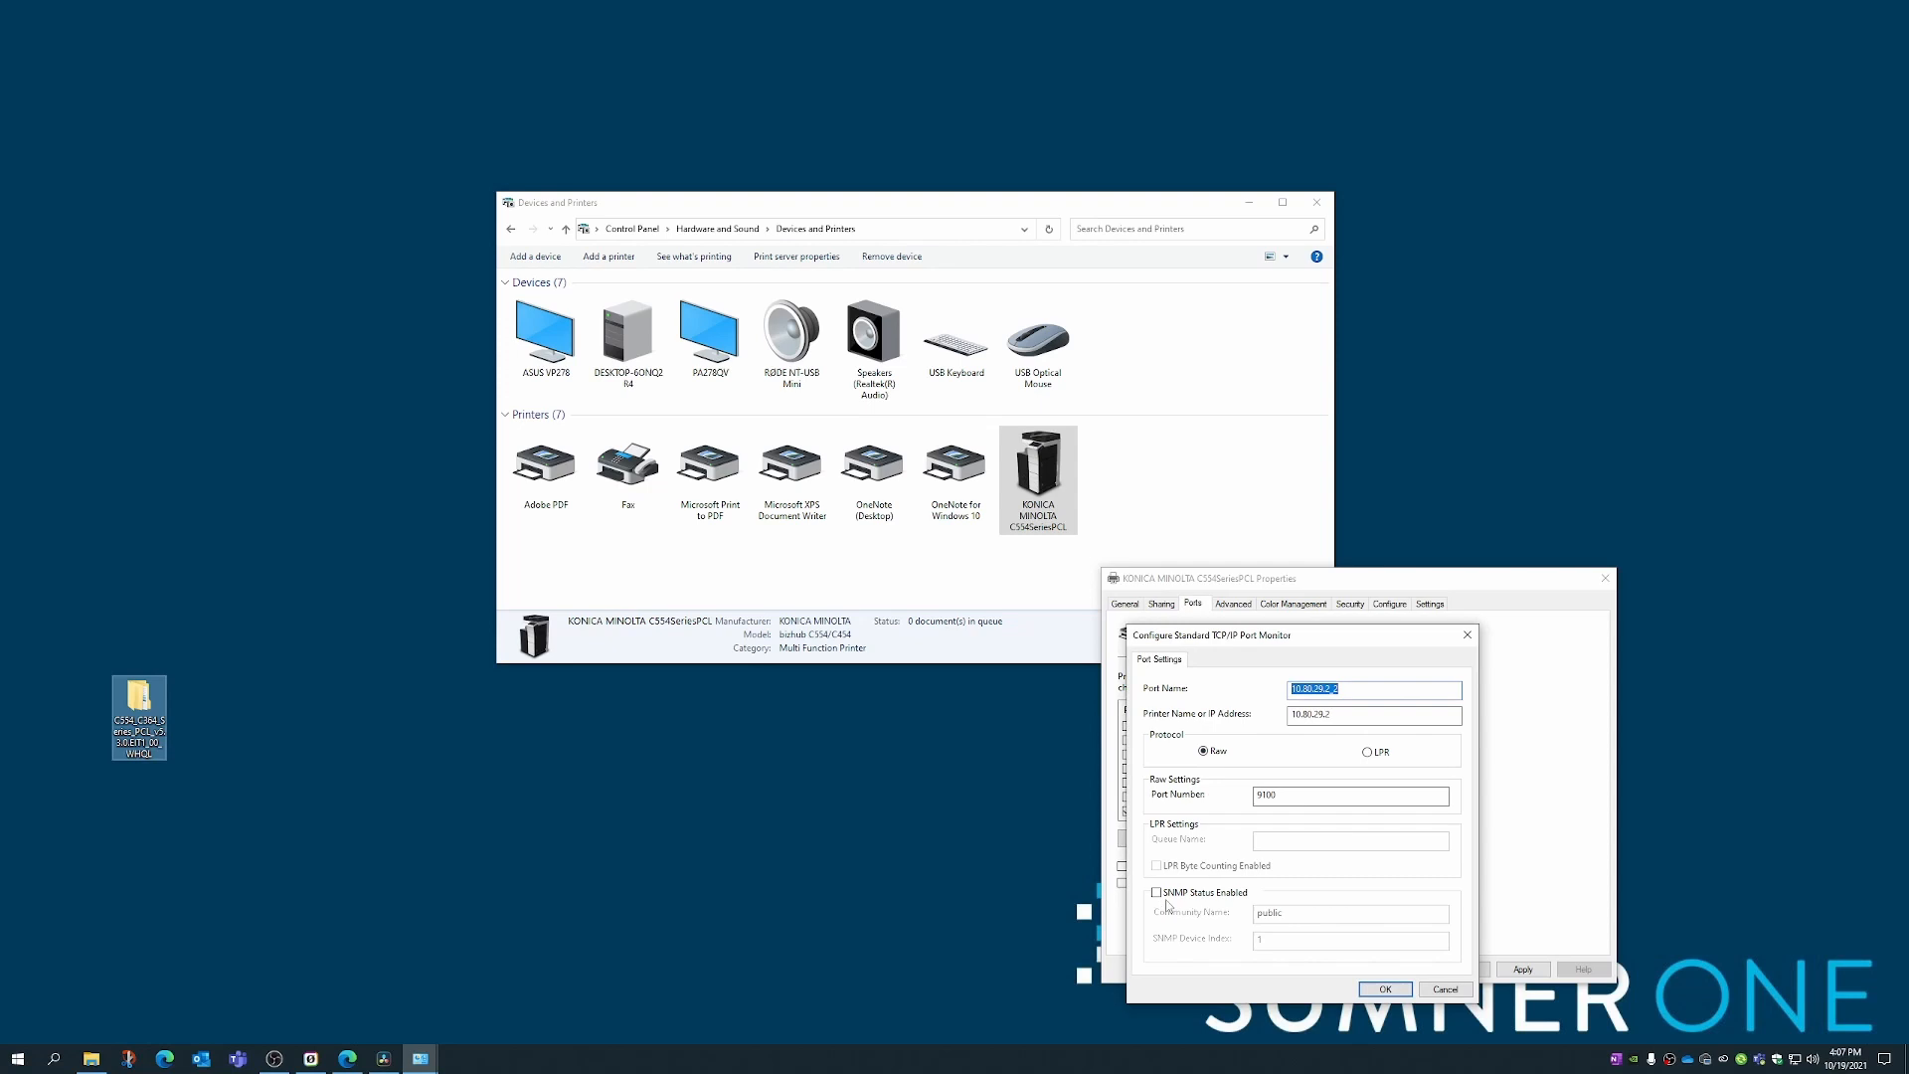
click(1383, 993)
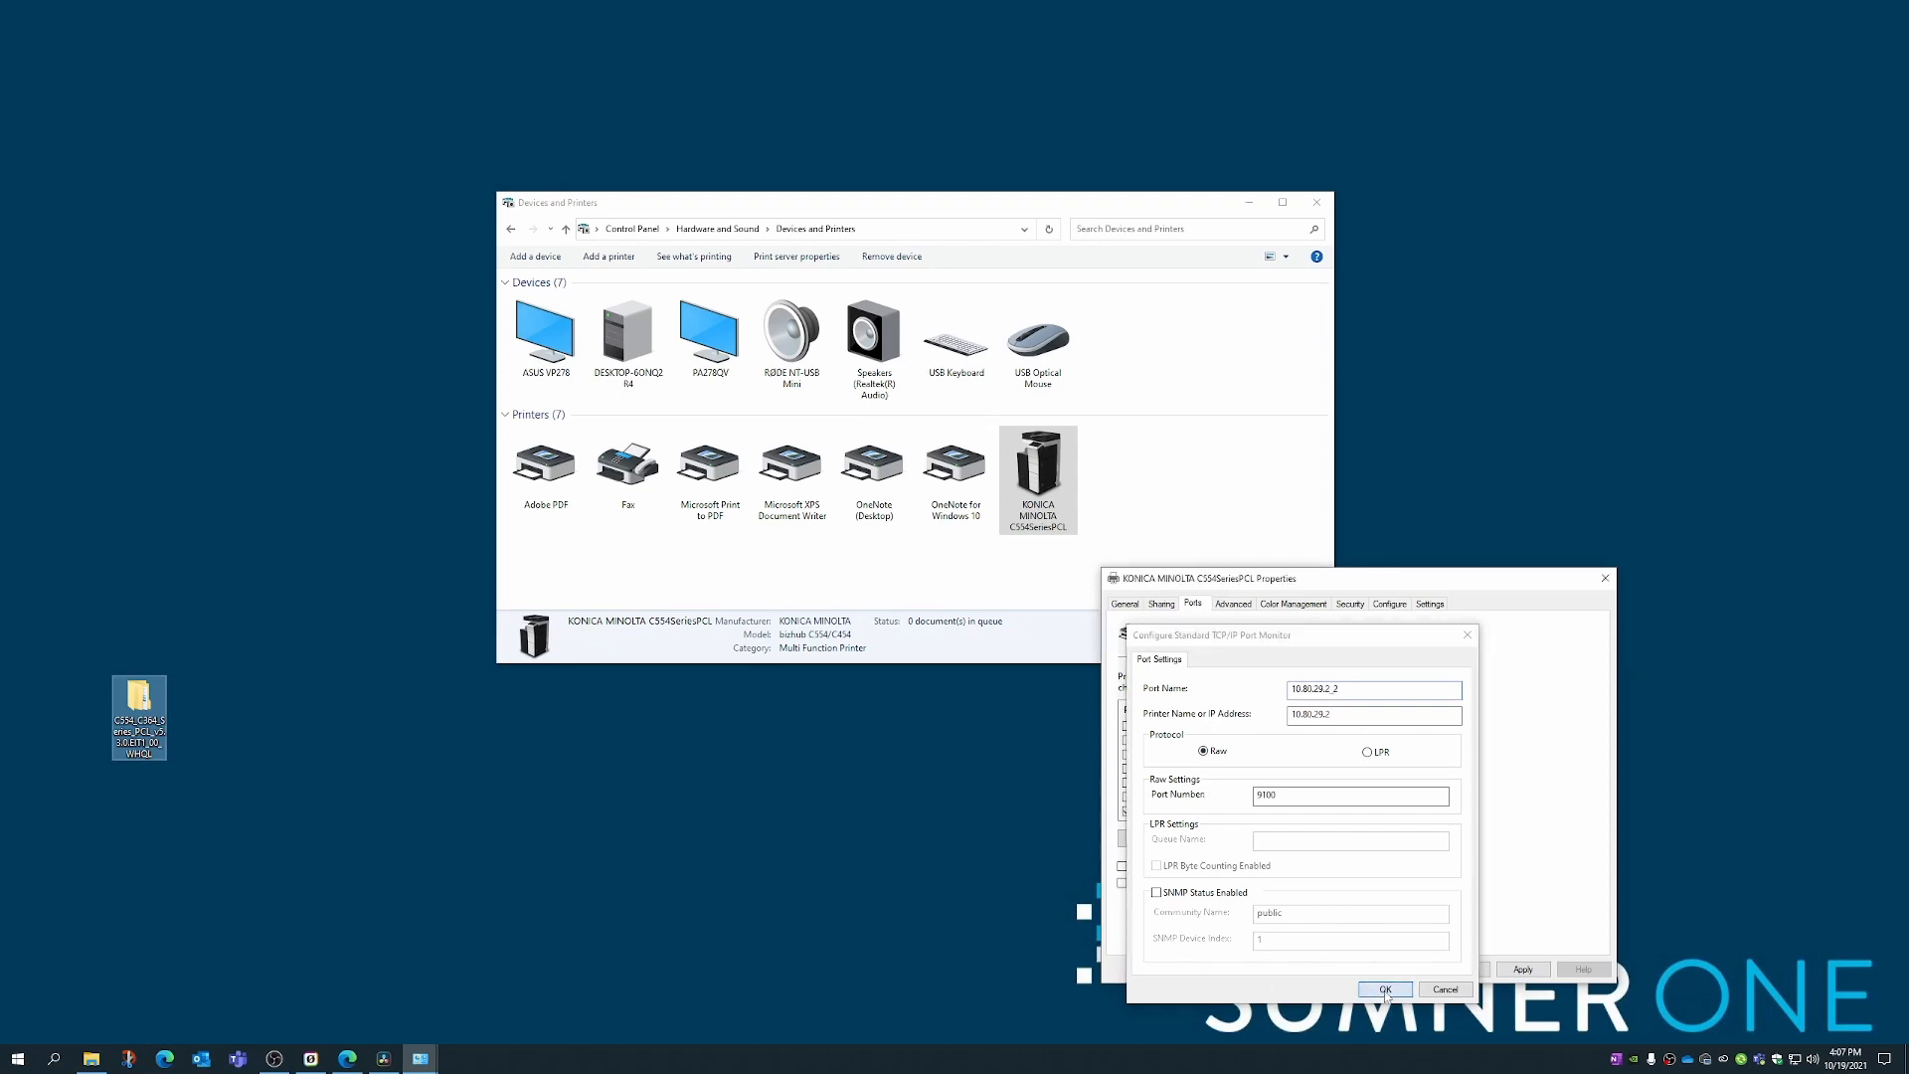
click(1522, 969)
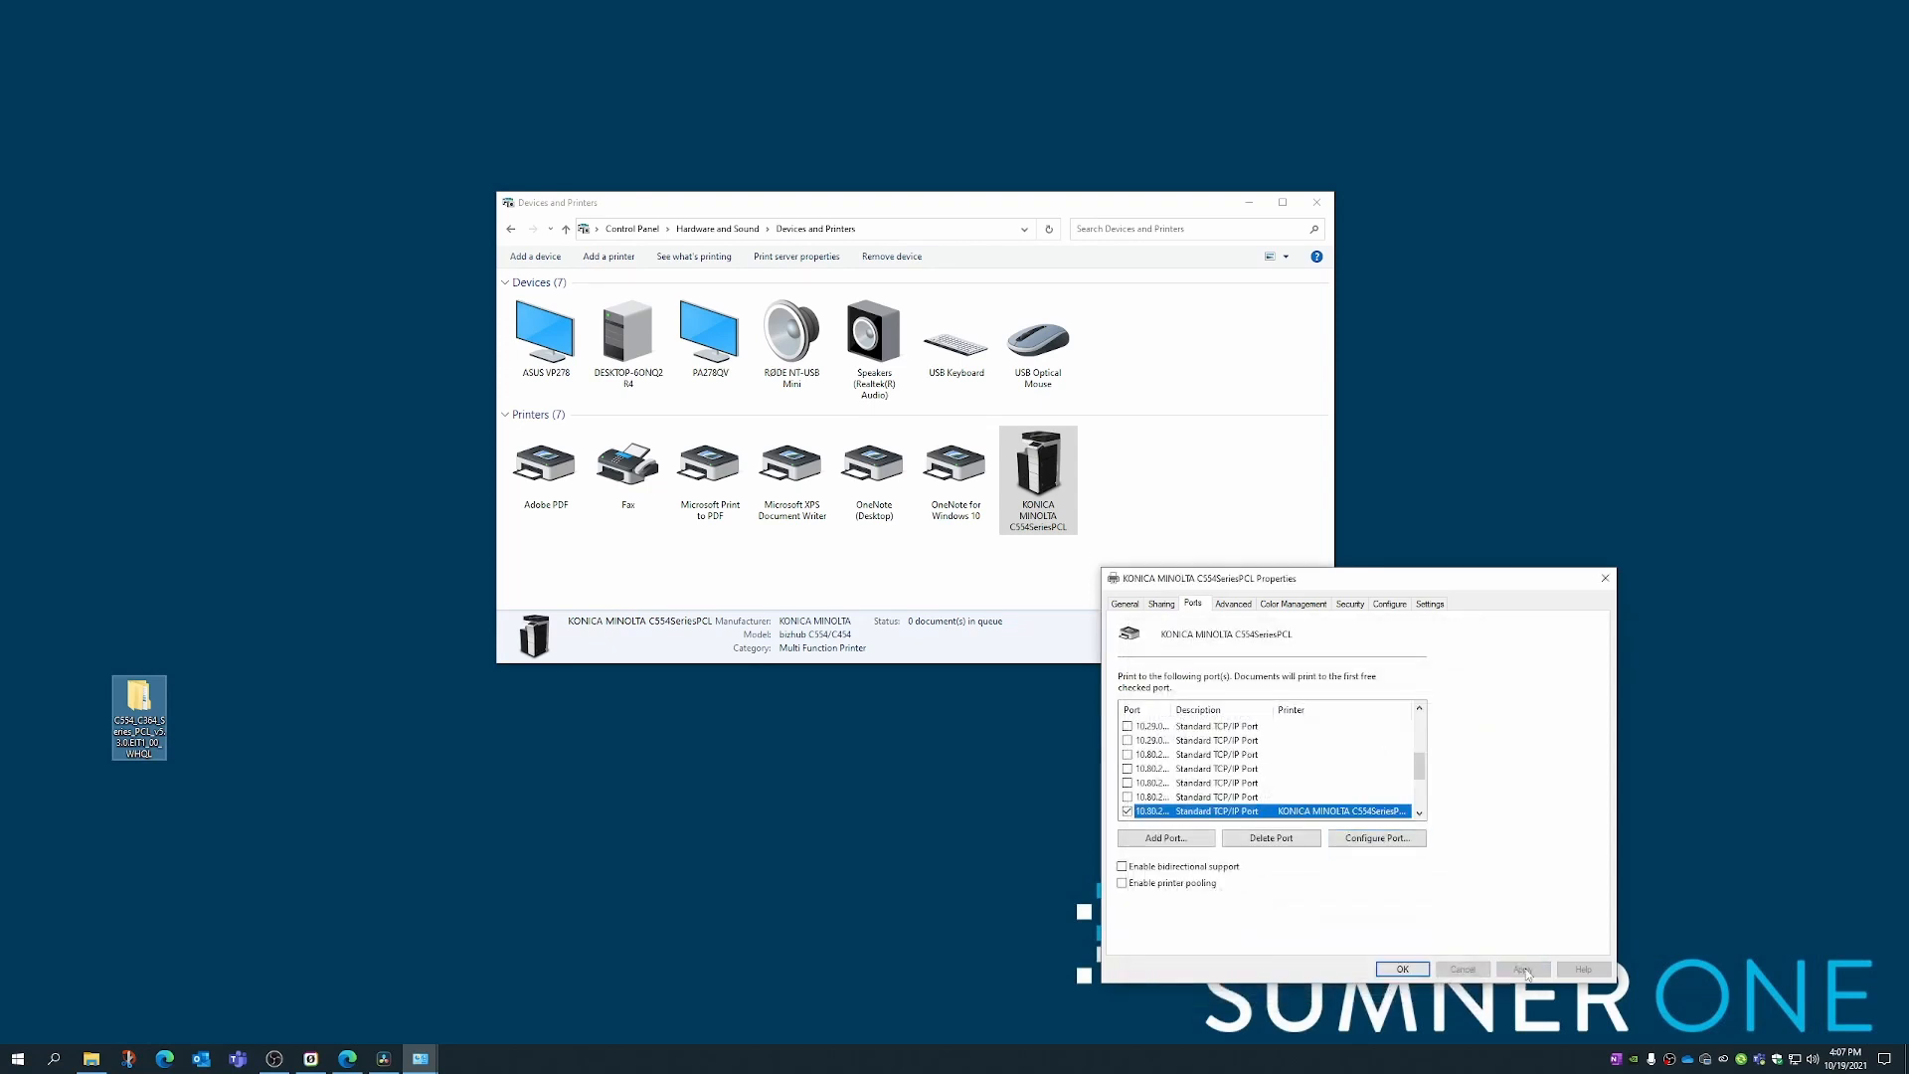
click(1402, 970)
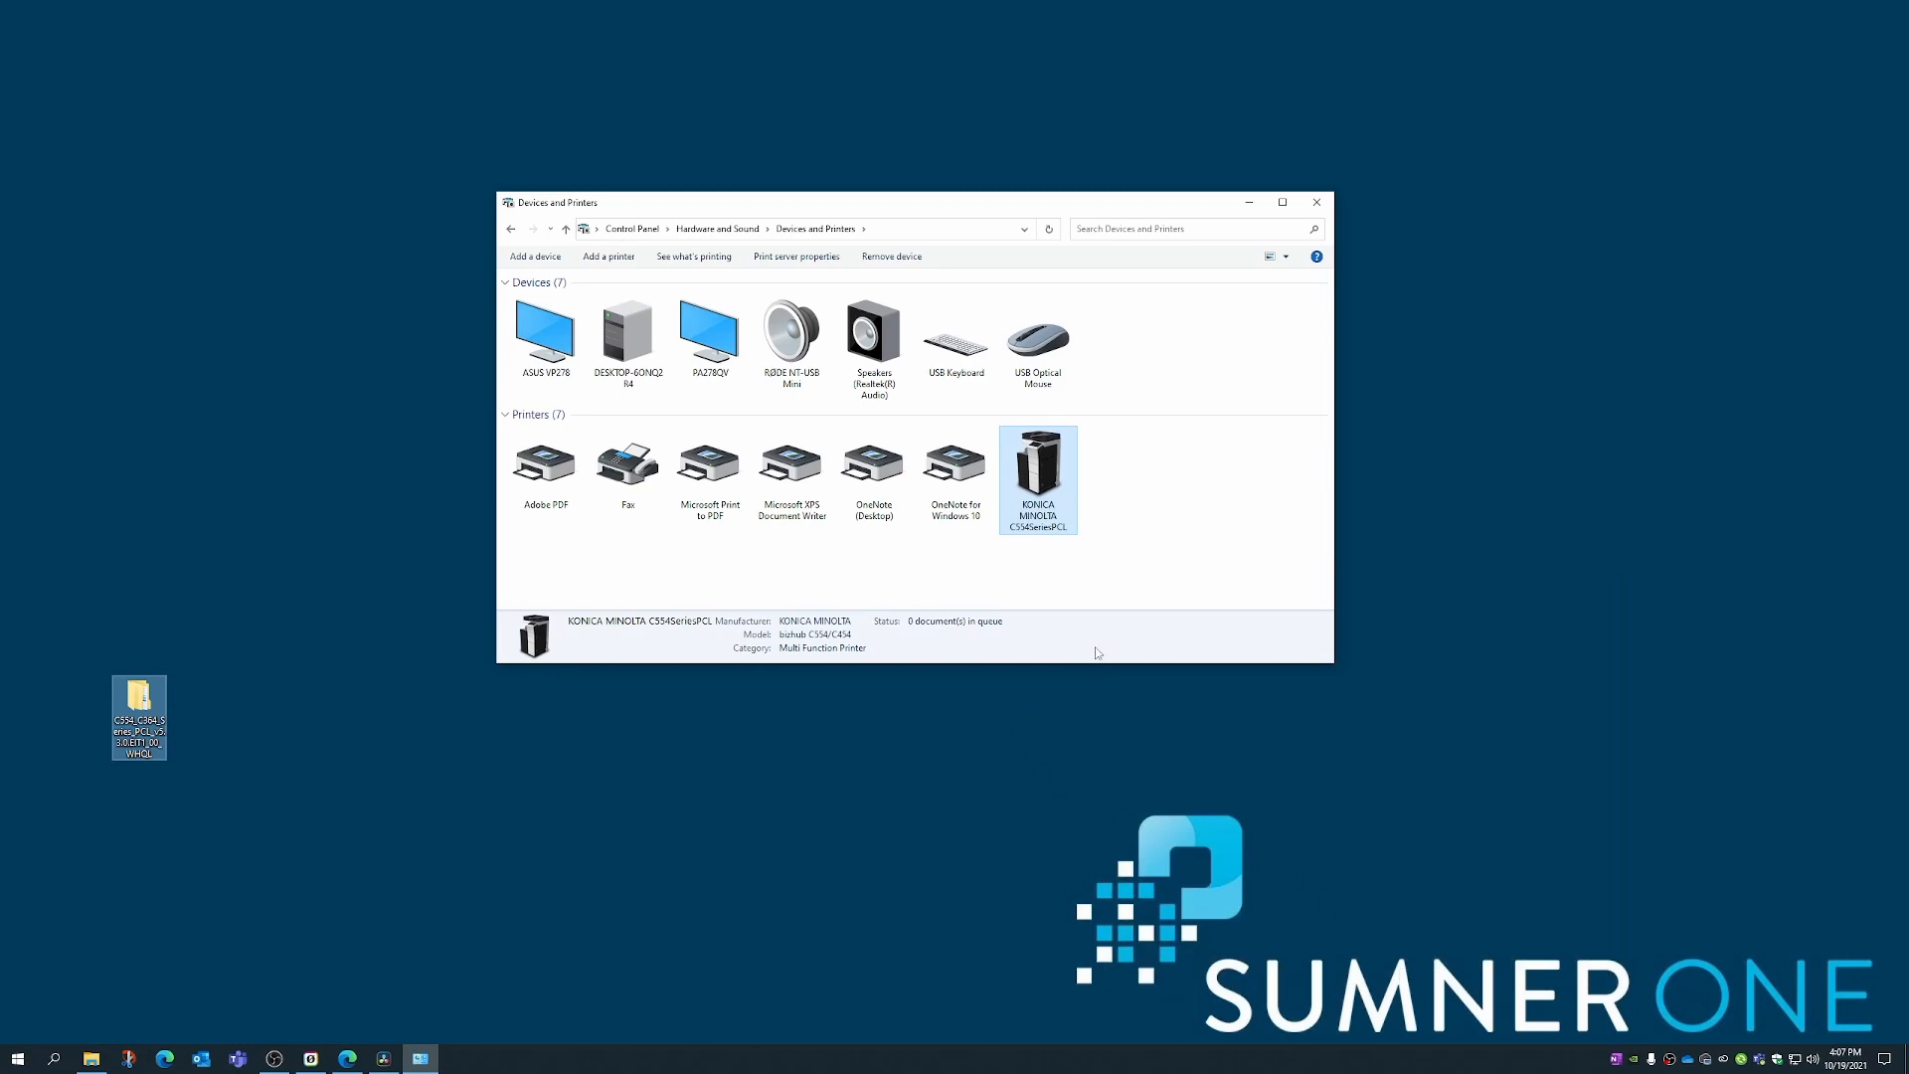